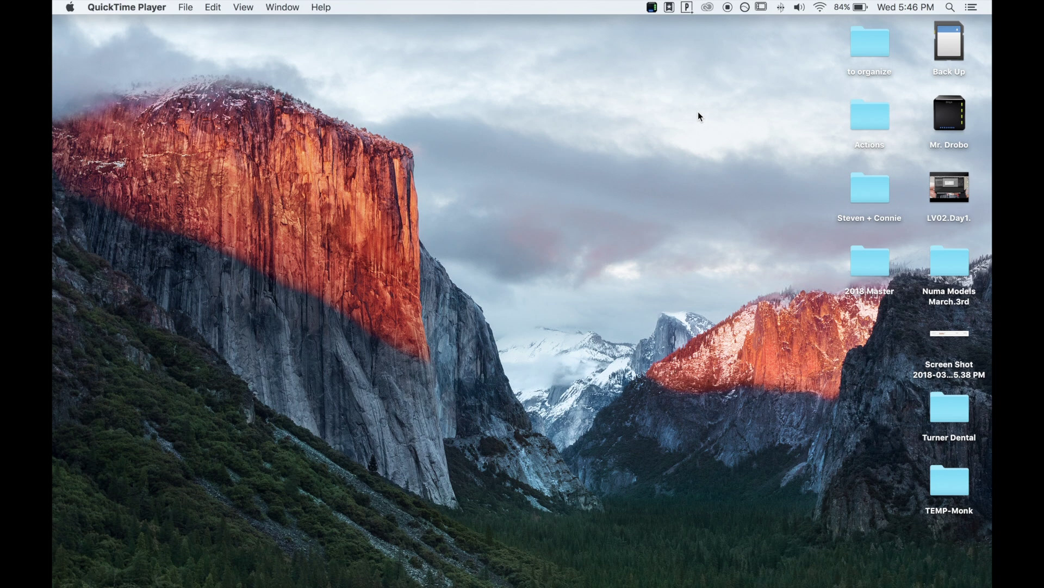
- Browse the Mr. Drobo drive through Photo Shoots, 2014 and Engagement to the RAW folder of the fourth couple's shoot
{"action": "left_click", "coordinate": [945, 111]}
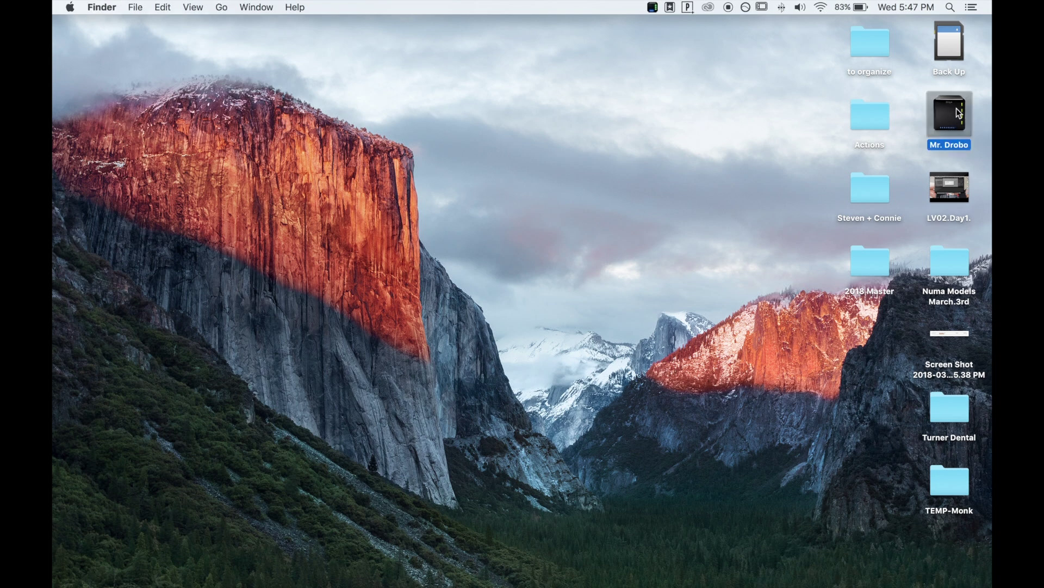
{"action": "double_click", "coordinate": [951, 114]}
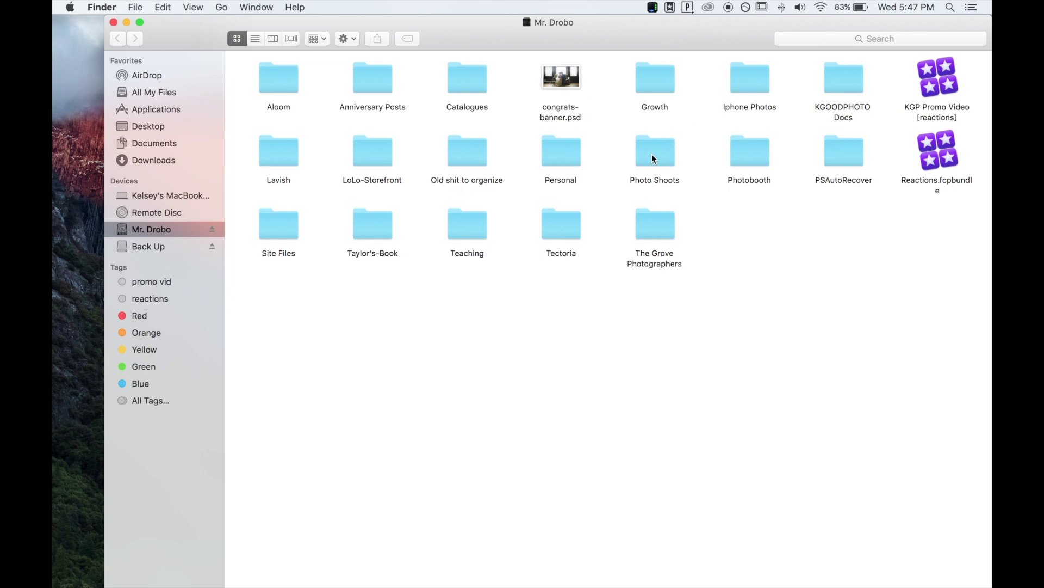
{"action": "double_click", "coordinate": [668, 159]}
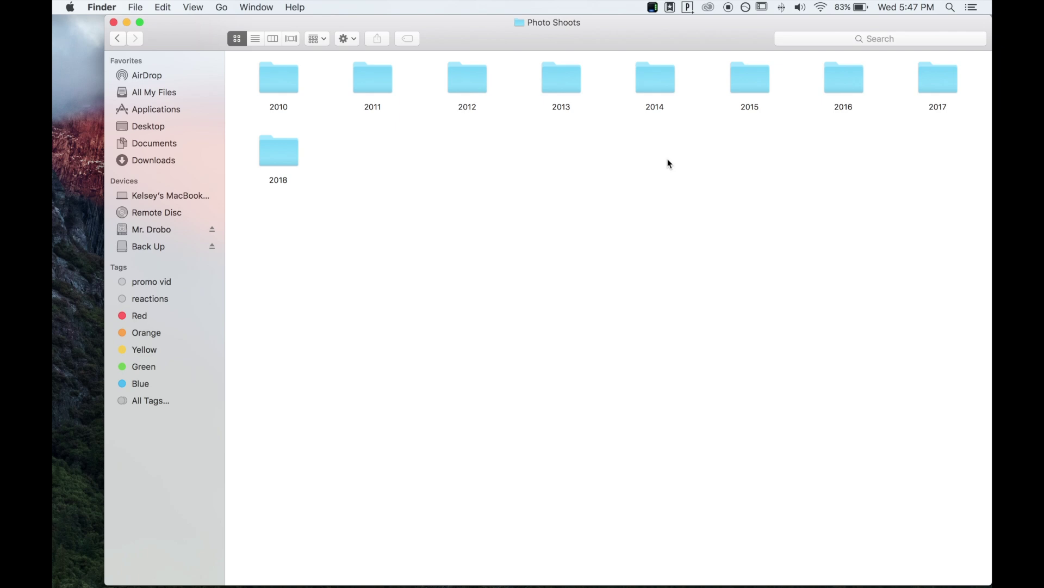
{"action": "double_click", "coordinate": [656, 80]}
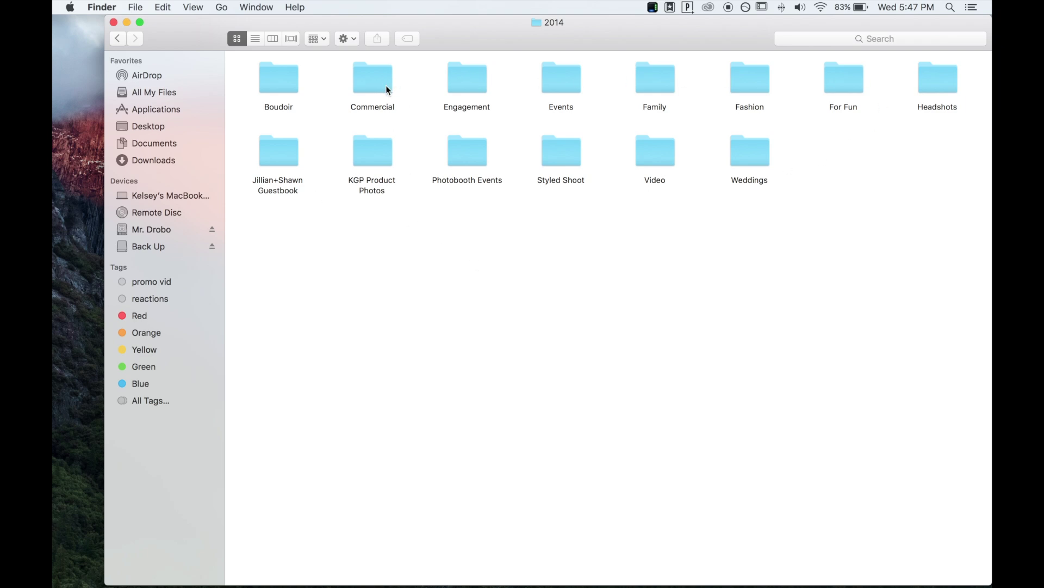
{"action": "double_click", "coordinate": [473, 88]}
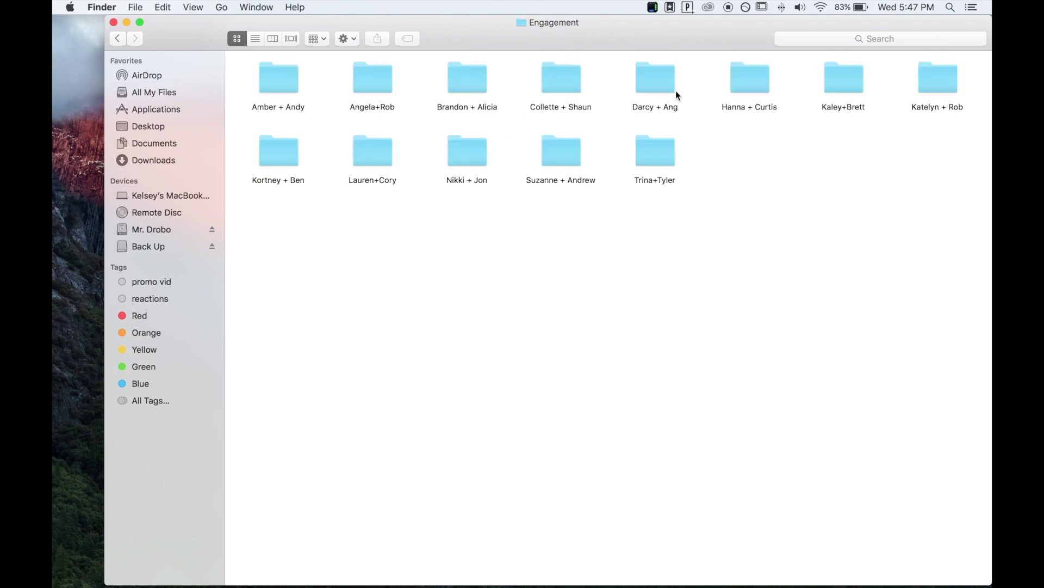
{"action": "double_click", "coordinate": [580, 87]}
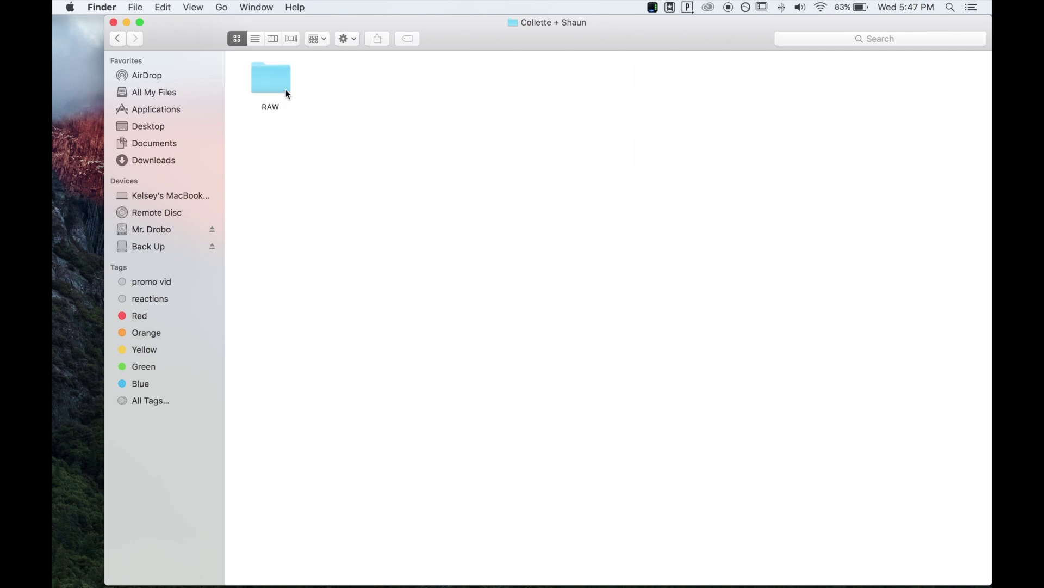
{"action": "double_click", "coordinate": [286, 92]}
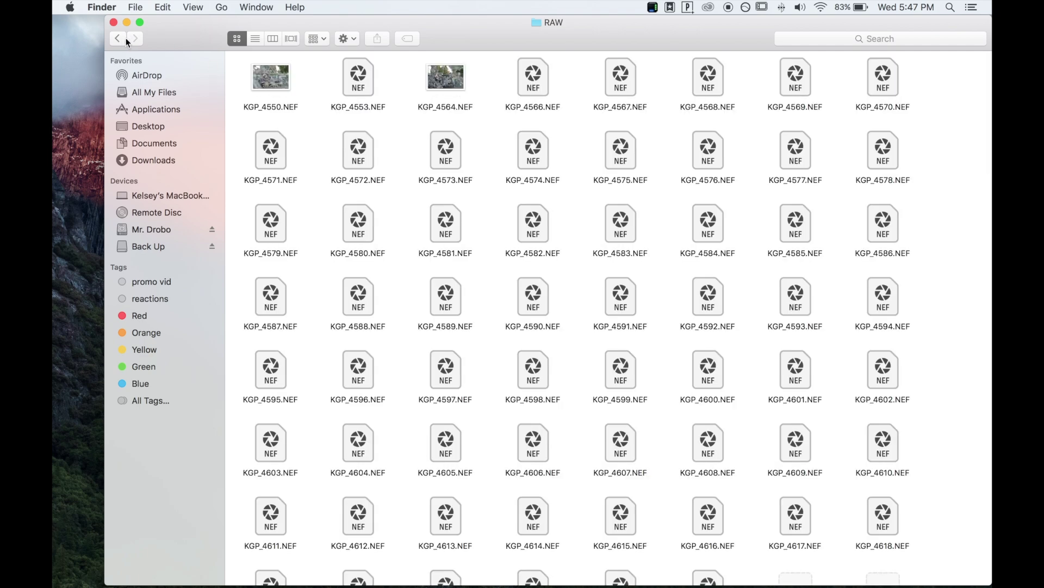
- Return to the Photo Shoots folder with its yearly folders and close the Finder window
{"action": "left_click", "coordinate": [117, 39]}
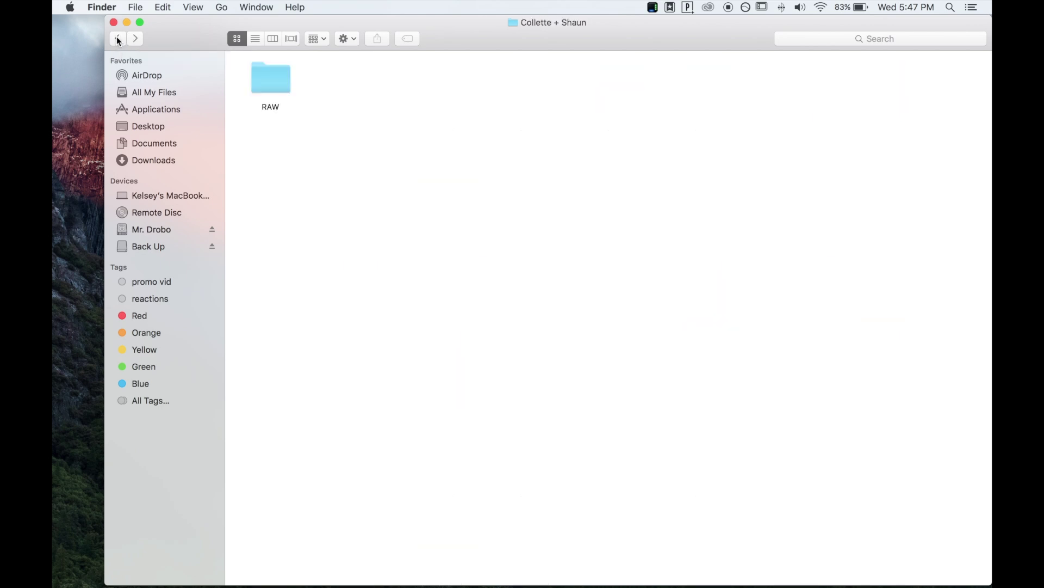
{"action": "left_click", "coordinate": [117, 39]}
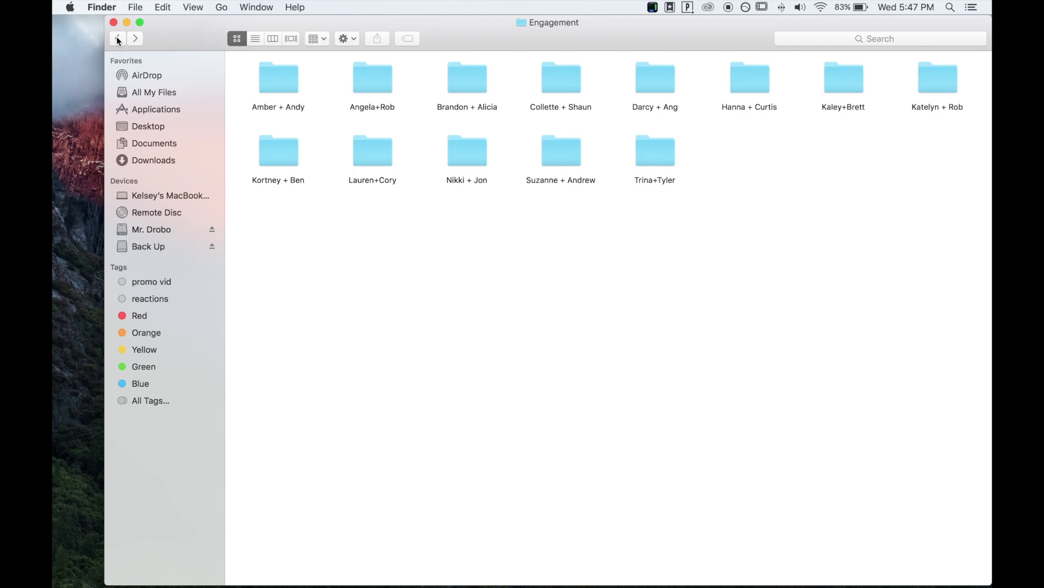
{"action": "left_click", "coordinate": [118, 38]}
{"action": "left_click", "coordinate": [118, 38]}
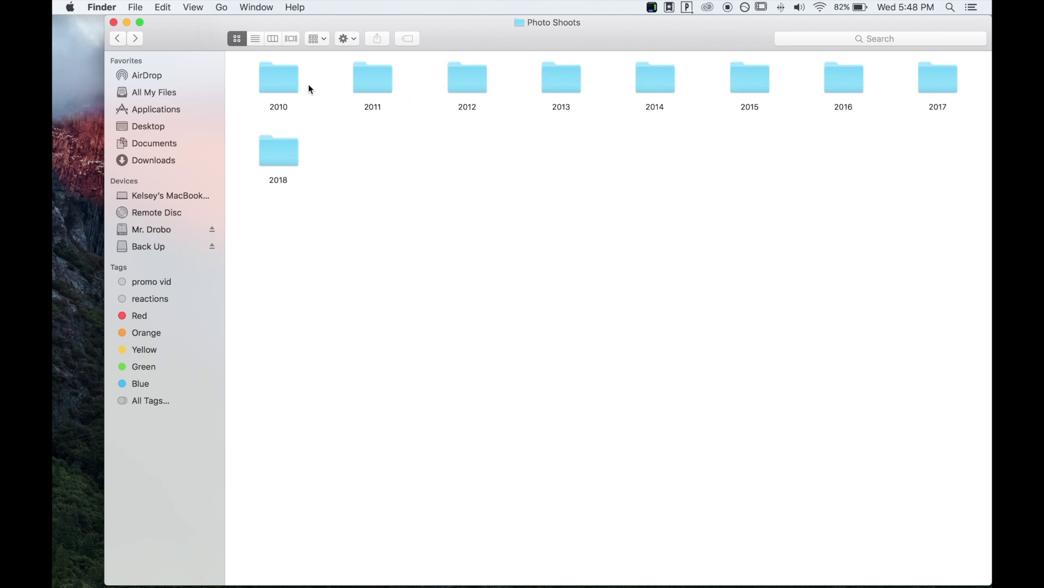
{"action": "left_click_drag", "start_coordinate": [171, 38], "coordinate": [151, 32]}
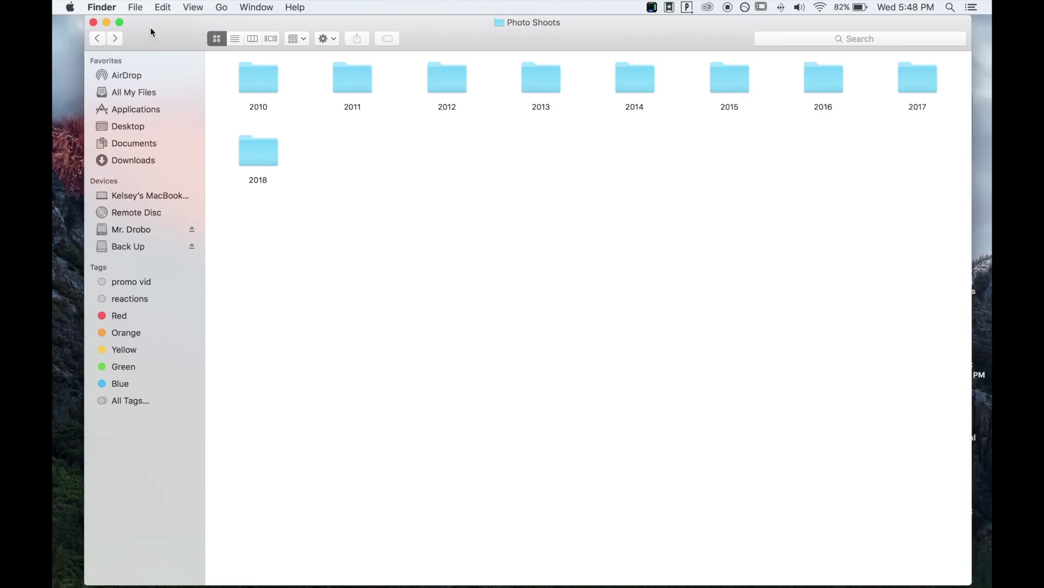
{"action": "left_click", "coordinate": [93, 23]}
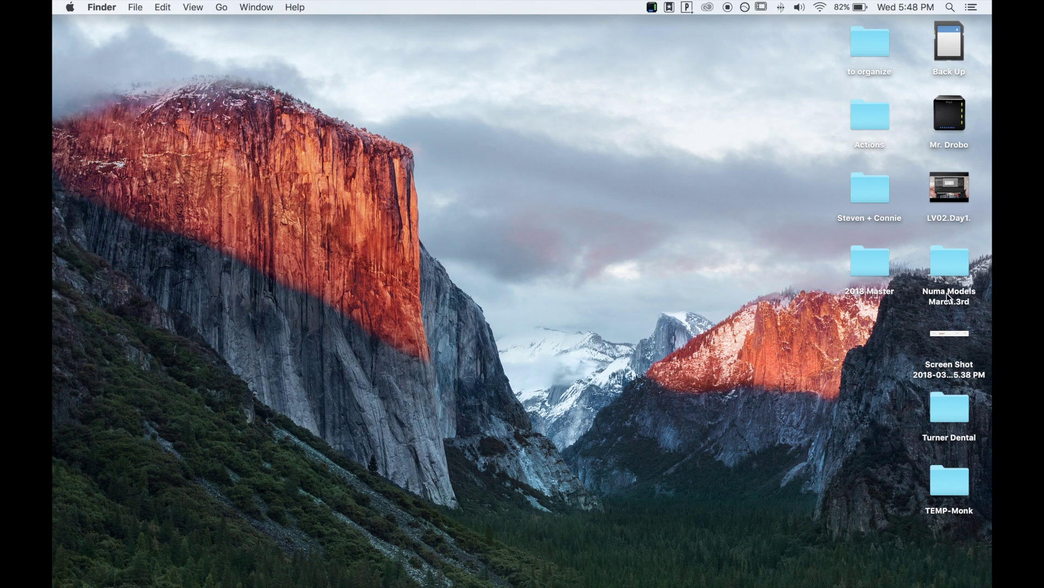
- Open the Numa Models March.3rd folder on the desktop, examine its model subfolders, and close it
{"action": "double_click", "coordinate": [955, 259]}
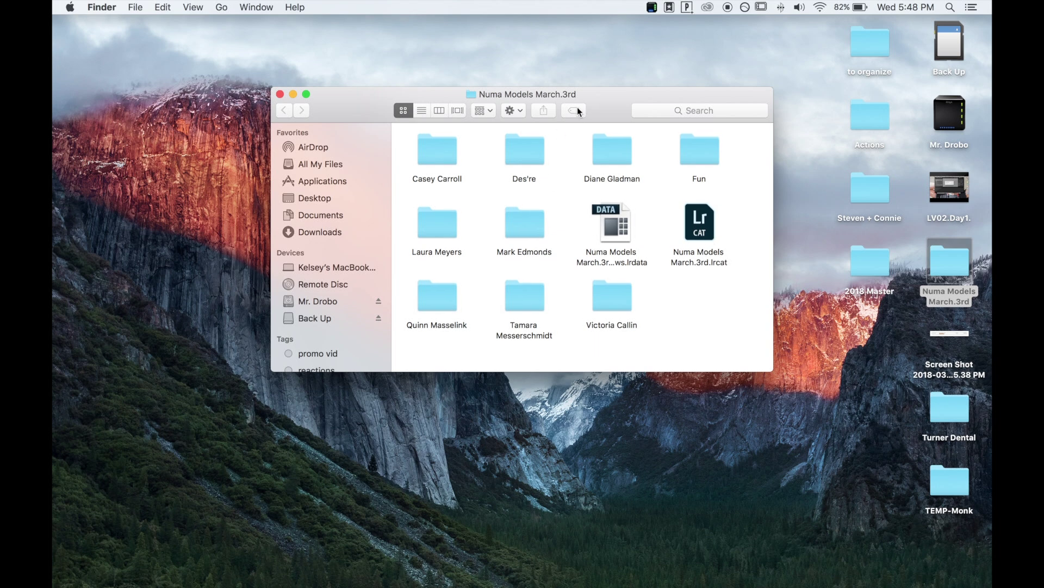
{"action": "left_click", "coordinate": [429, 153]}
{"action": "left_click", "coordinate": [428, 223]}
{"action": "left_click", "coordinate": [454, 312]}
{"action": "left_click", "coordinate": [280, 95]}
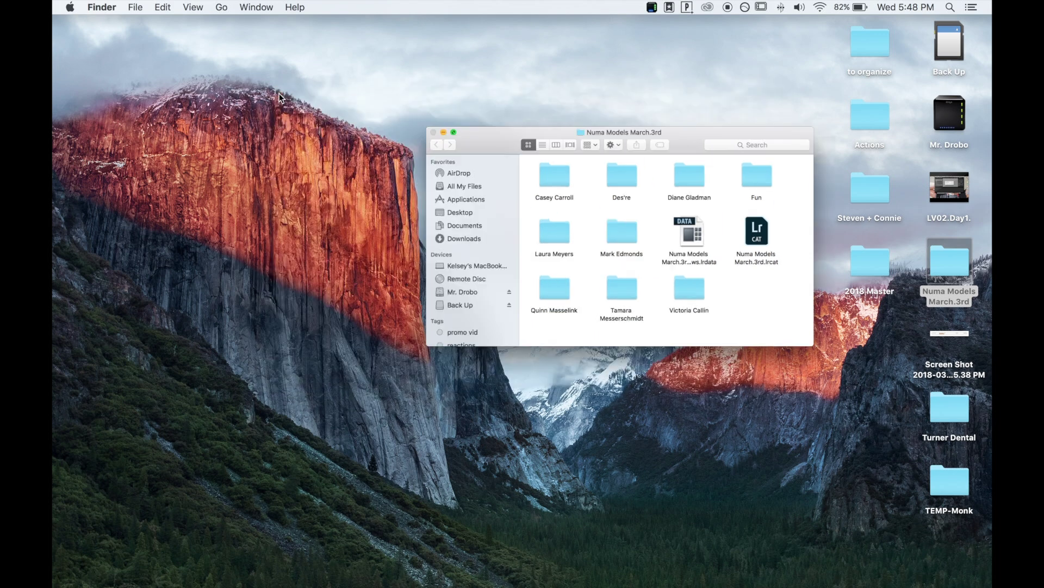
- Launch Lightroom and accept the Adobe Software License Agreement
{"action": "mouse_move", "coordinate": [595, 571]}
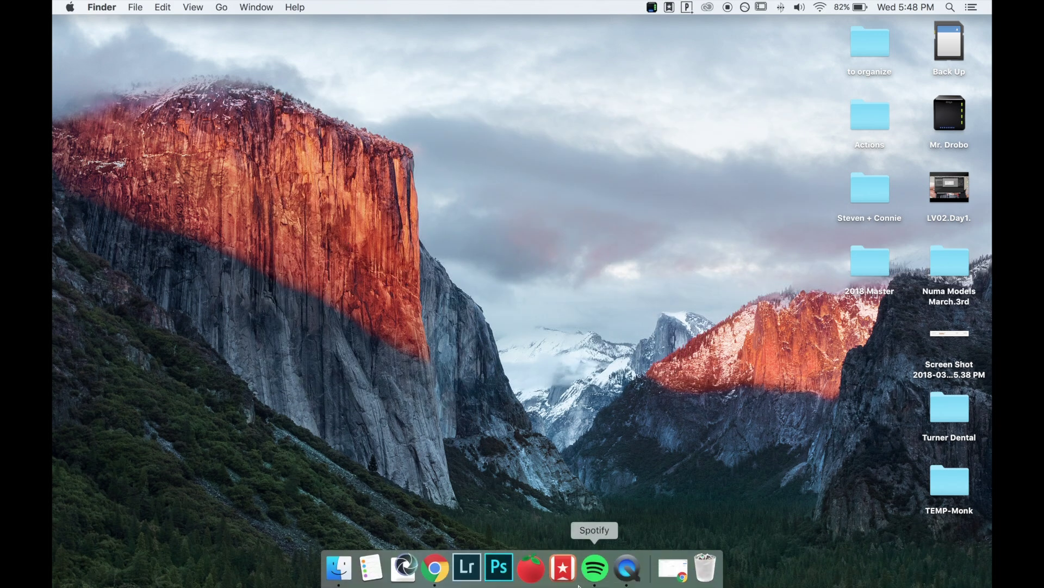
{"action": "left_click", "coordinate": [467, 568]}
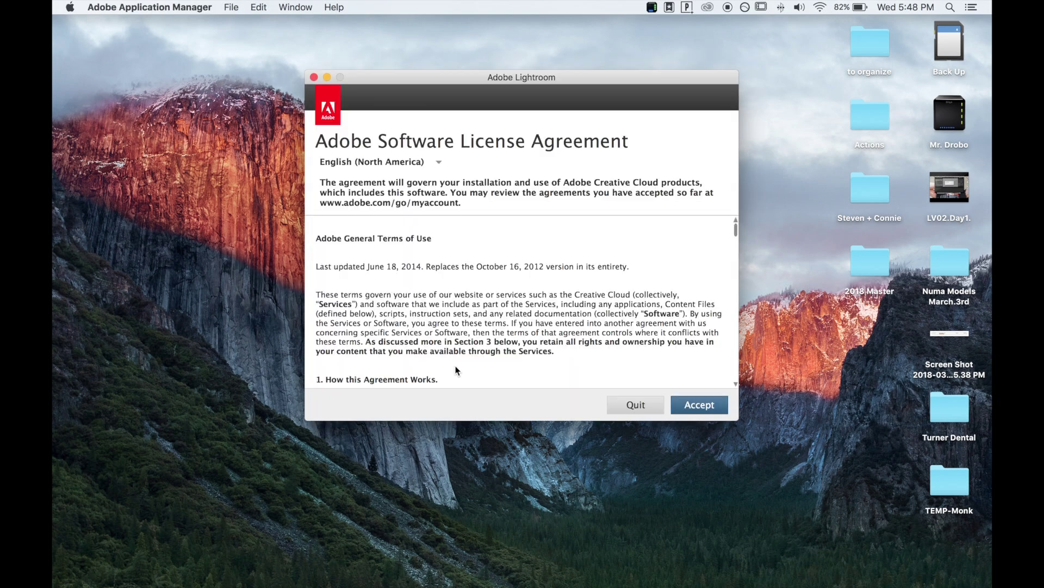
{"action": "left_click", "coordinate": [690, 406]}
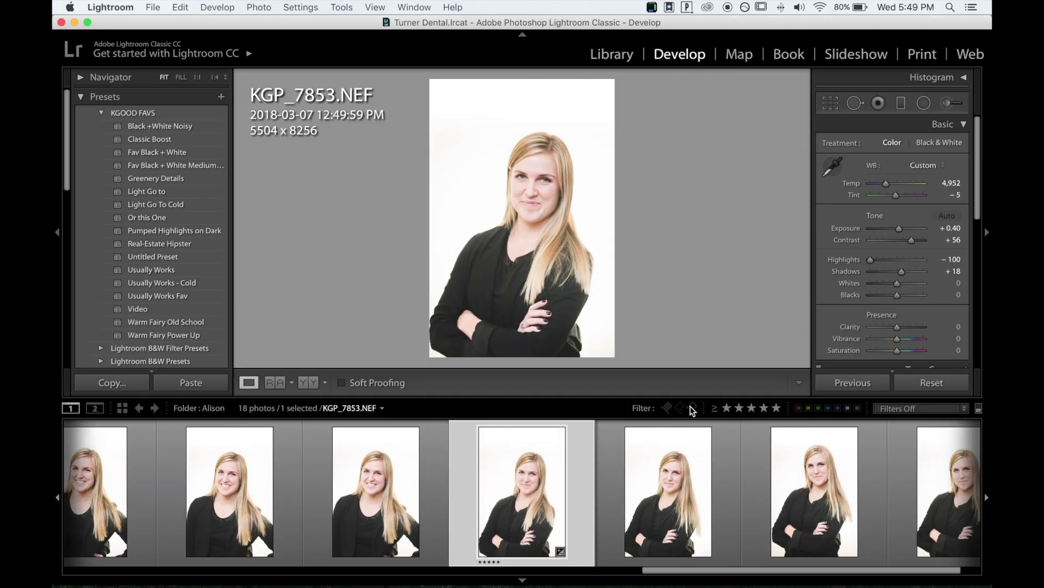
- Create a new catalog named "TEMP - Numa Models" on the Desktop
{"action": "left_click", "coordinate": [159, 8]}
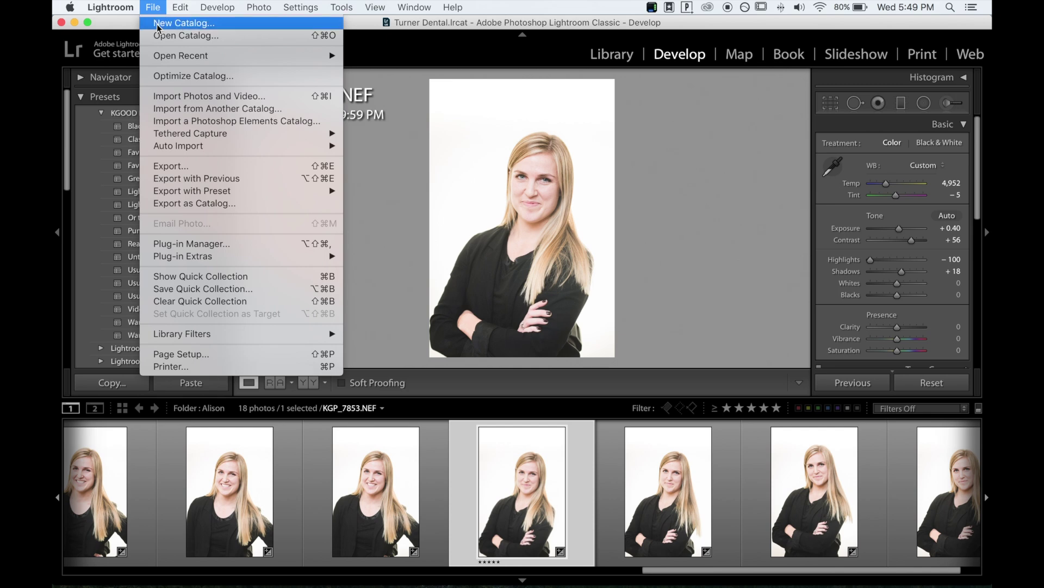
{"action": "left_click", "coordinate": [158, 25]}
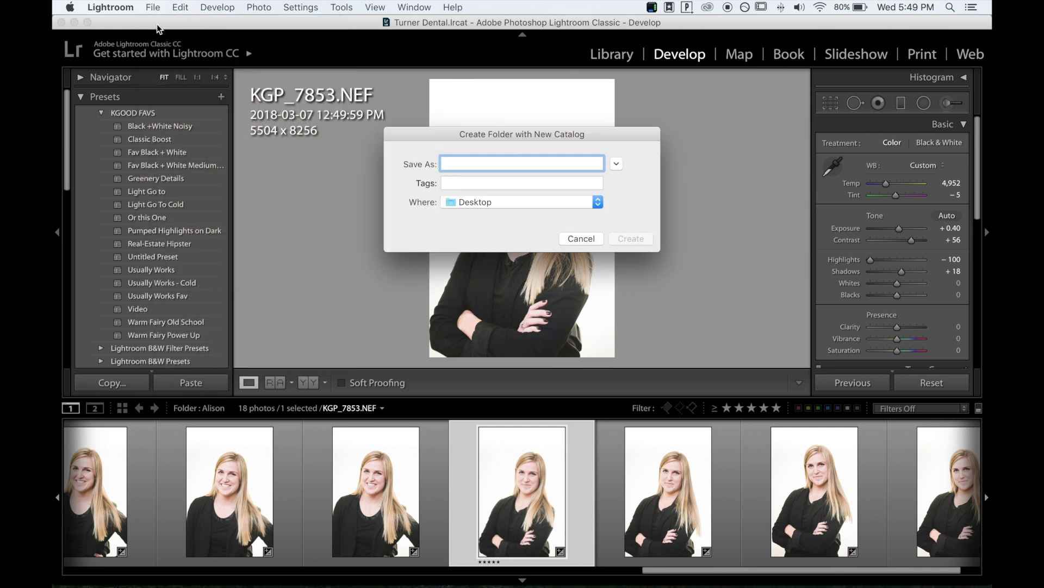
{"action": "type", "text": "Num"}
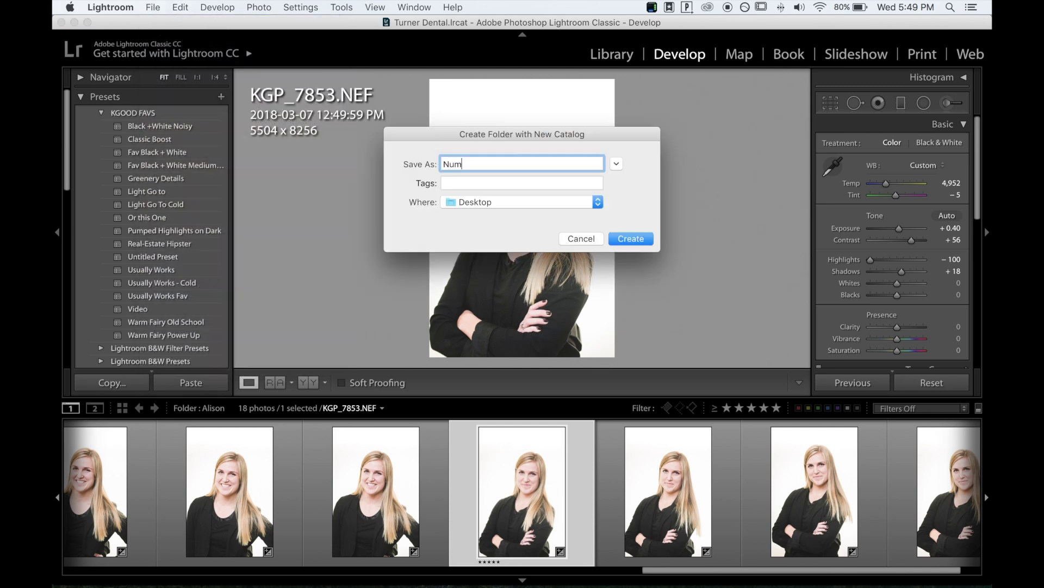
{"action": "type", "text": "a Models"}
{"action": "left_click", "coordinate": [444, 164]}
{"action": "type", "text": "TEMP -"}
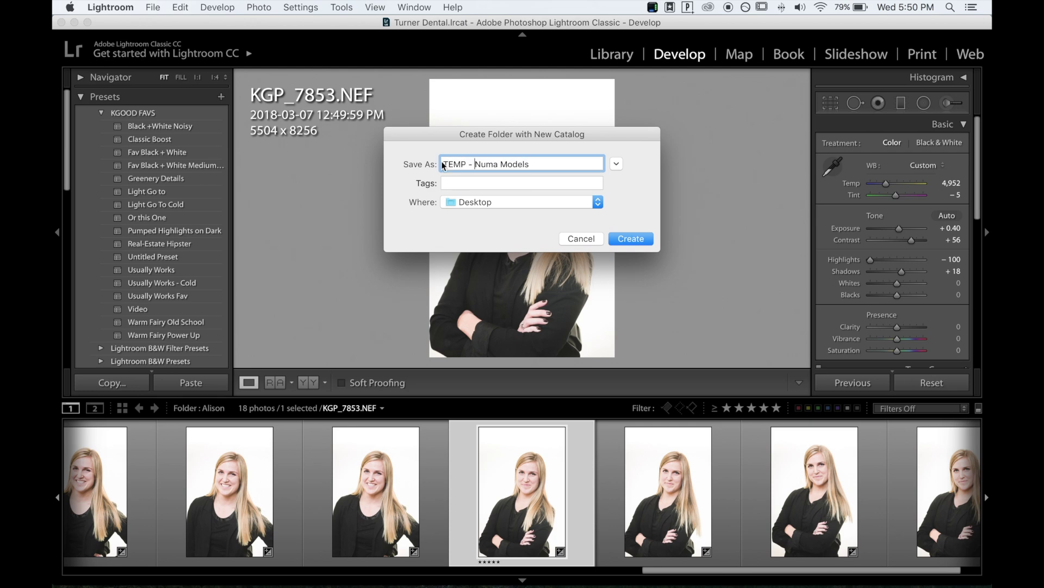
{"action": "left_click", "coordinate": [630, 238]}
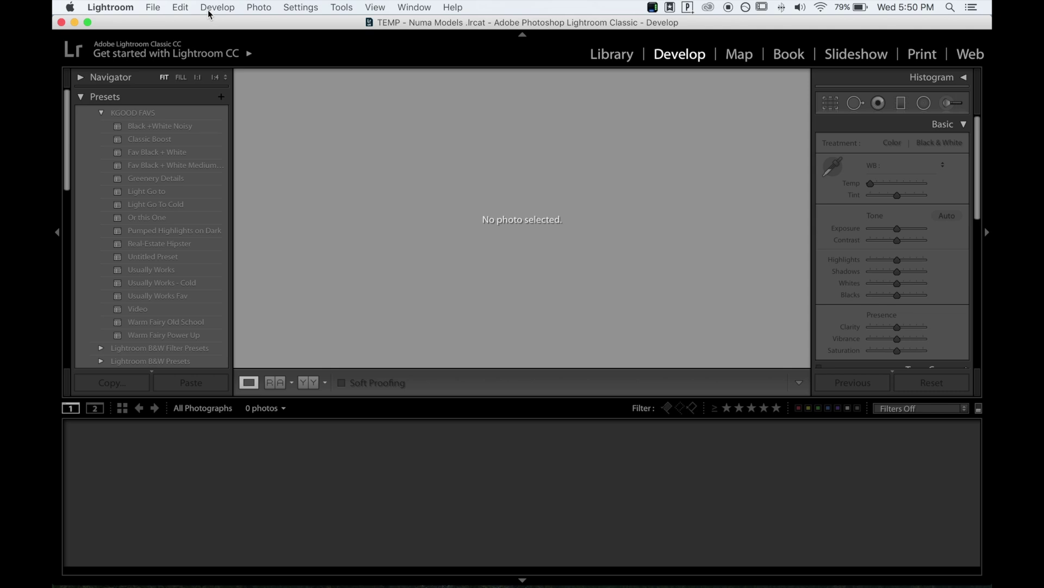
- Start a photo import and choose the Numa Models March.3rd folder on the Macintosh HD desktop as the source
{"action": "left_click", "coordinate": [154, 7]}
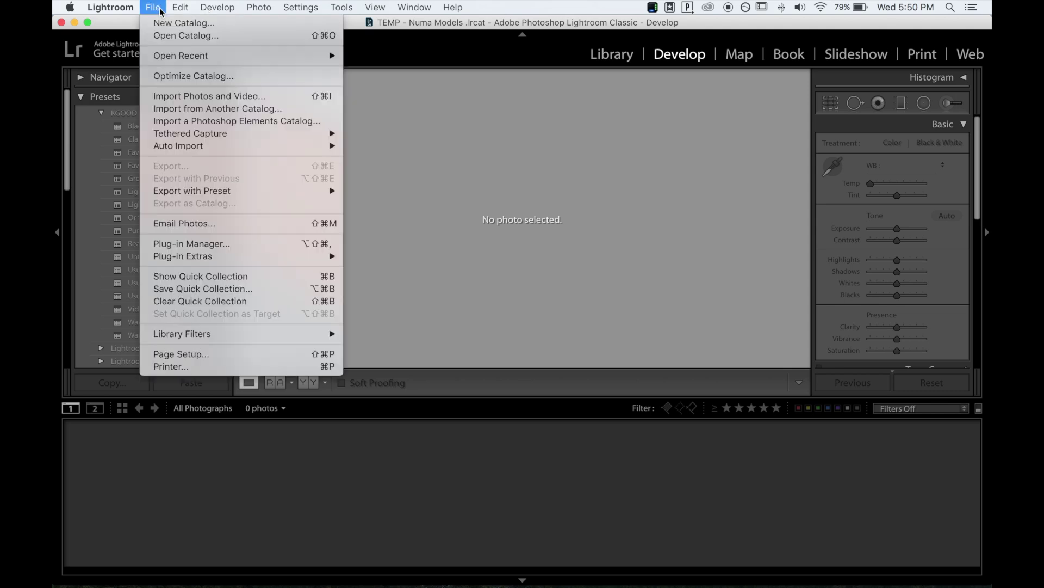
{"action": "left_click", "coordinate": [176, 97]}
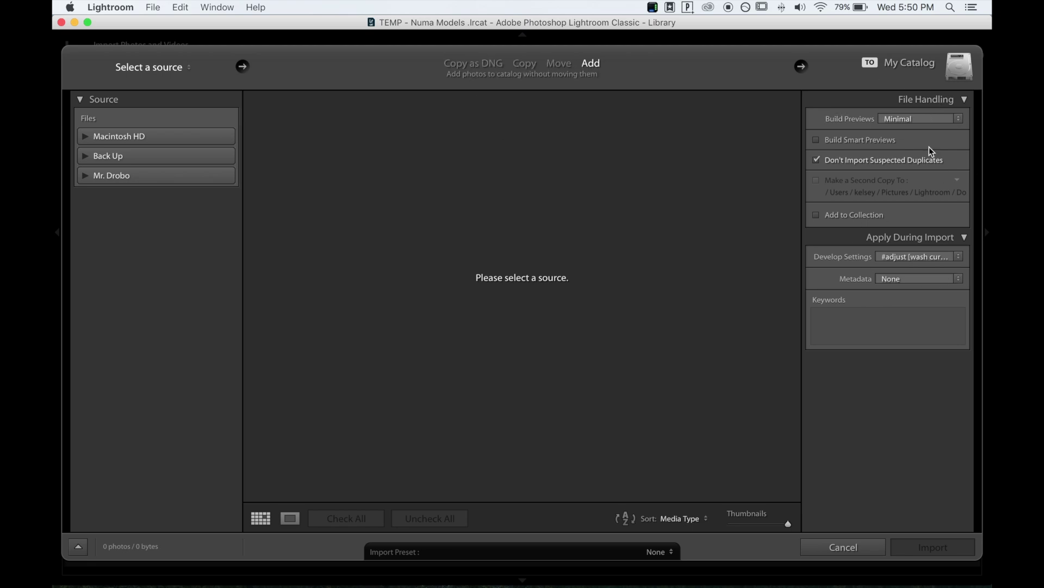
{"action": "left_click", "coordinate": [85, 136]}
{"action": "left_click", "coordinate": [91, 204]}
{"action": "left_click", "coordinate": [104, 230]}
{"action": "left_click", "coordinate": [115, 269]}
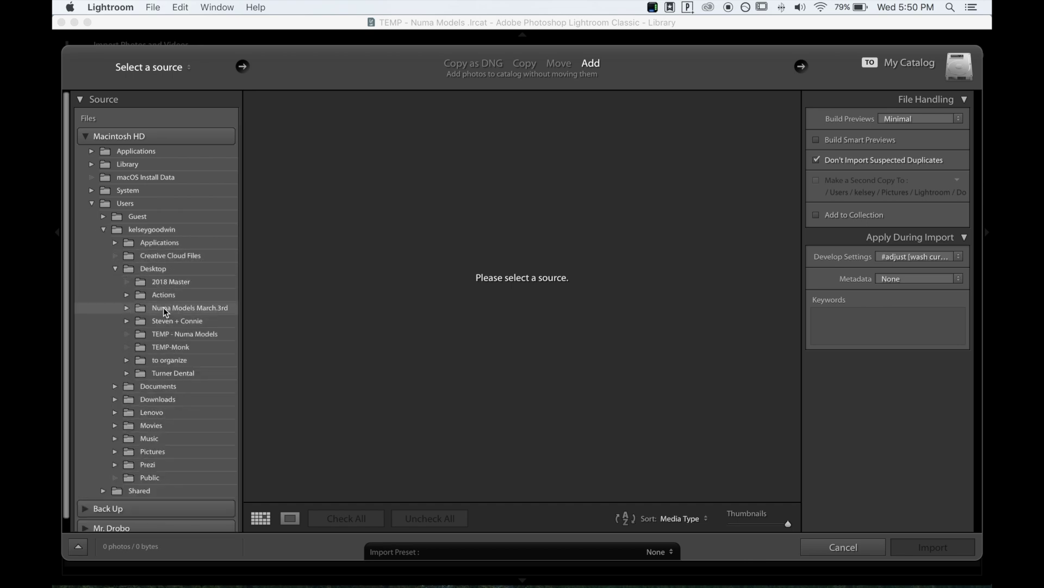
{"action": "left_click", "coordinate": [163, 308]}
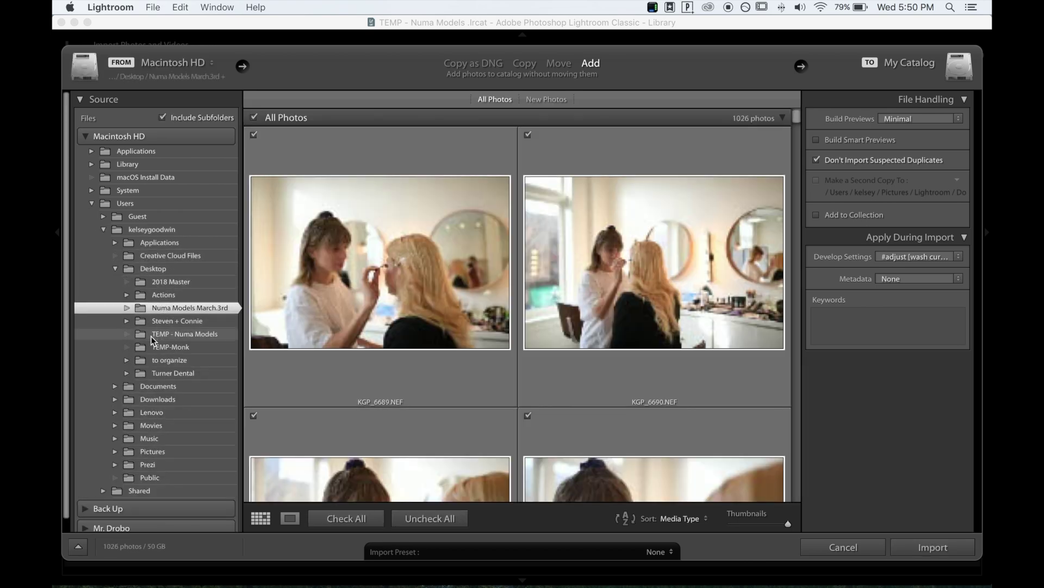
- Expand the Numa Models March.3rd source folder and preview the photos of individual model subfolders
{"action": "scroll", "coordinate": [567, 274], "scroll_direction": "down", "scroll_amount": 2}
{"action": "scroll", "coordinate": [534, 285], "scroll_direction": "down", "scroll_amount": 3}
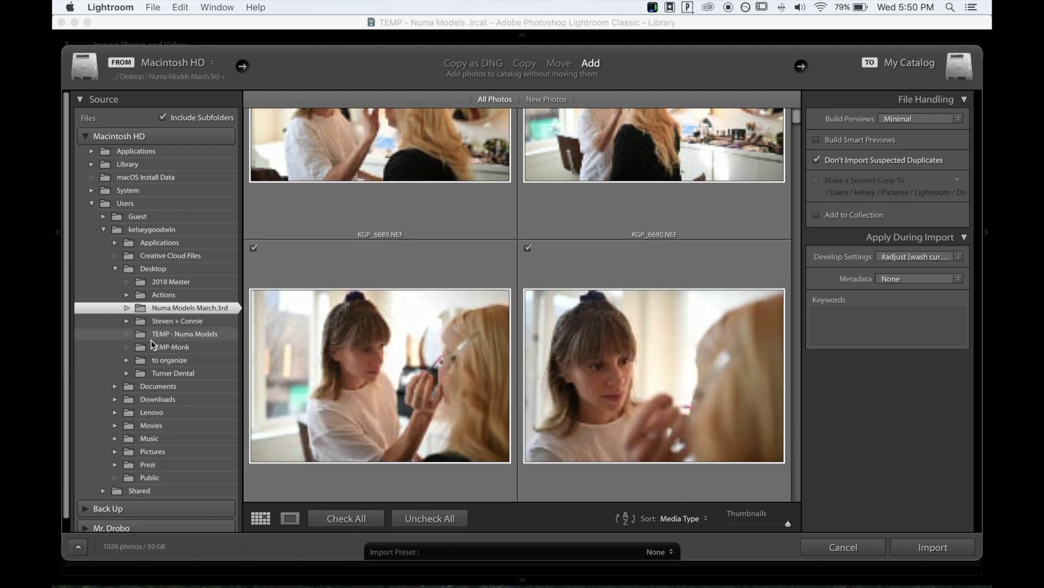
{"action": "left_click", "coordinate": [127, 308]}
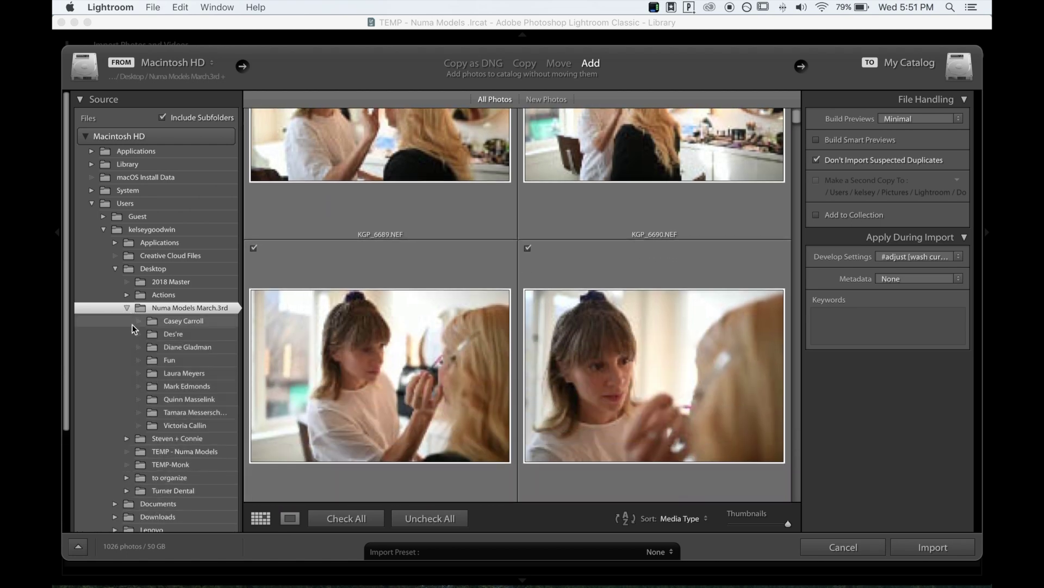
{"action": "left_click", "coordinate": [187, 347]}
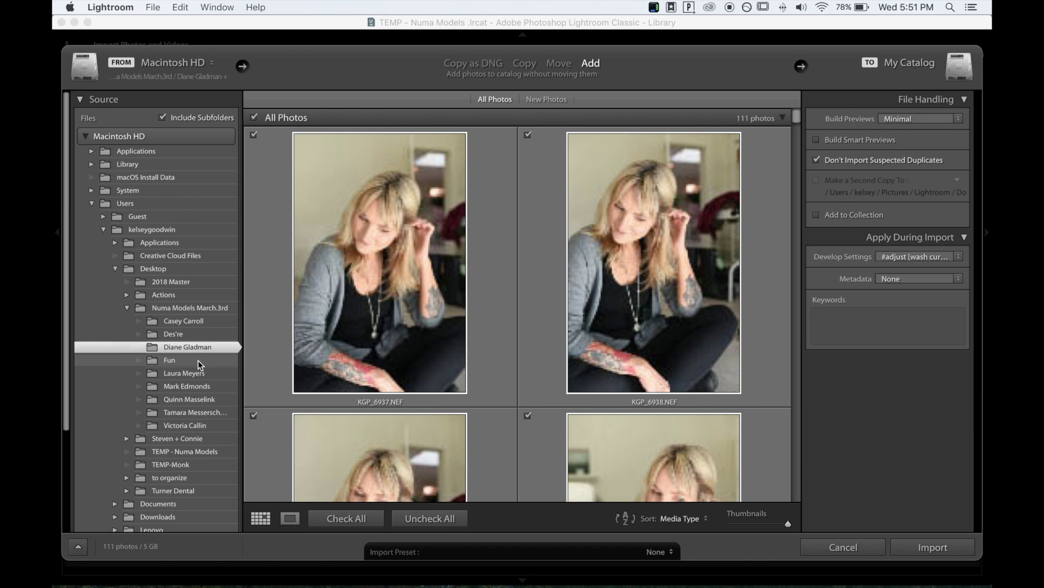
{"action": "left_click", "coordinate": [165, 308]}
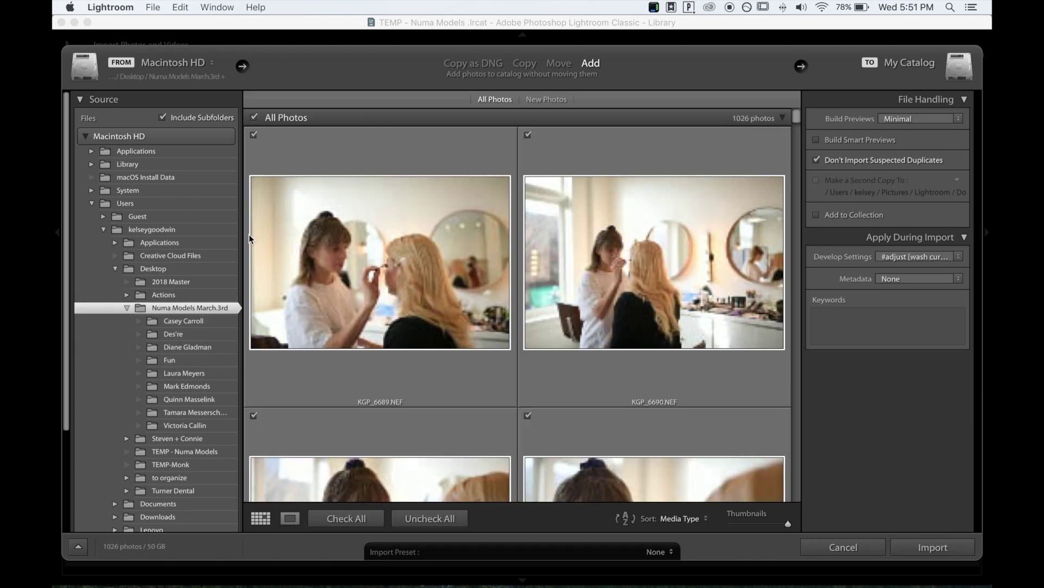
{"action": "left_click", "coordinate": [184, 425]}
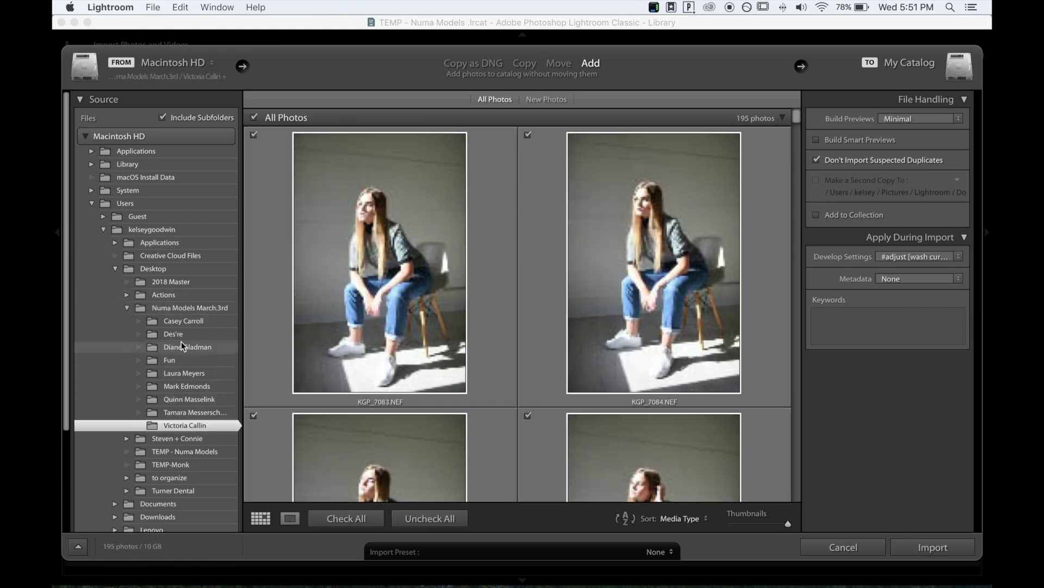
{"action": "left_click", "coordinate": [205, 400]}
- Select the last two model subfolders together as the import source, with Add as the import method
{"action": "left_click", "coordinate": [195, 412]}
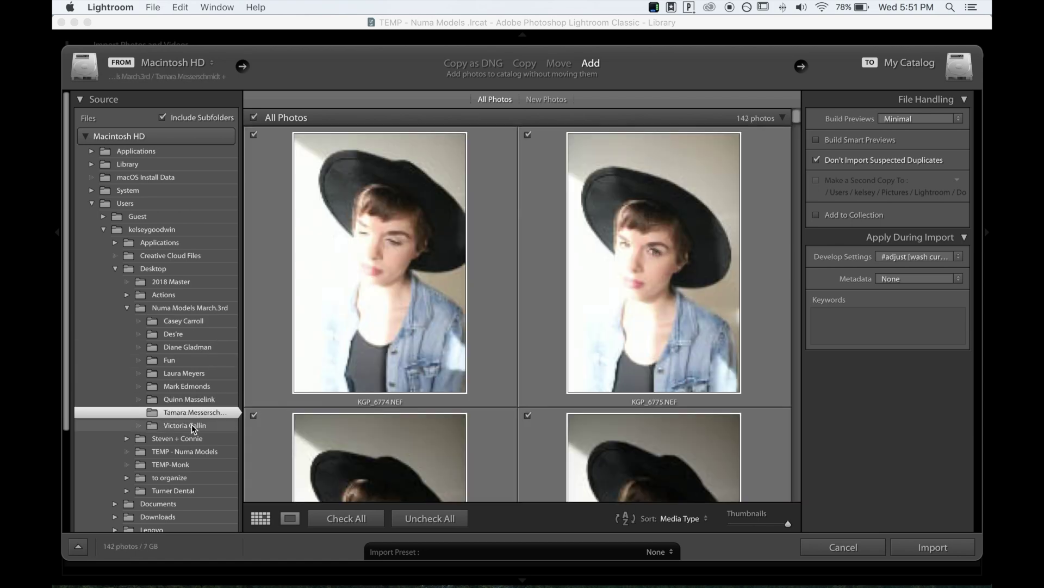
{"action": "left_click", "coordinate": [191, 424], "text": "super"}
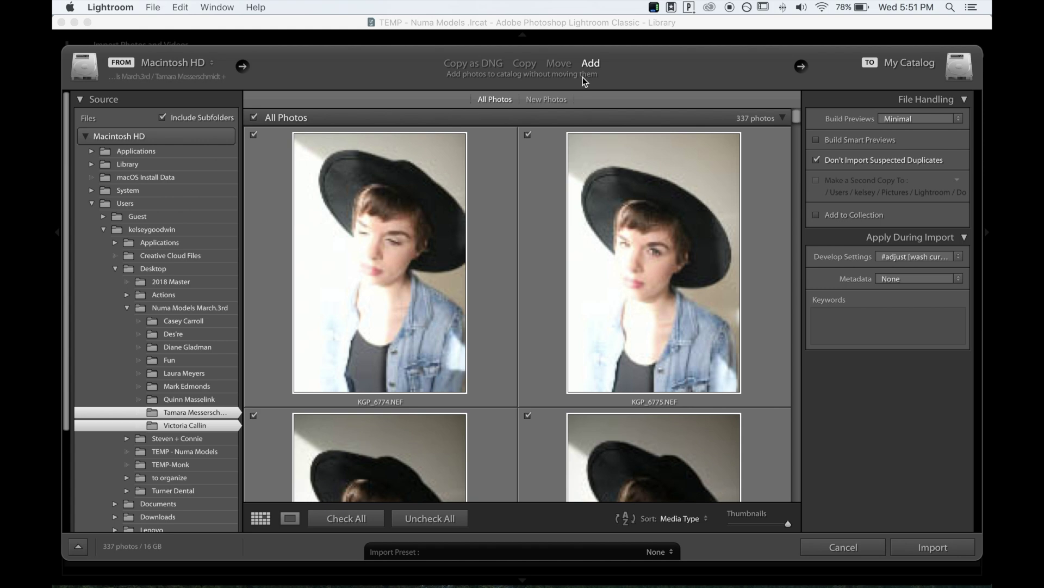
{"action": "left_click", "coordinate": [525, 63]}
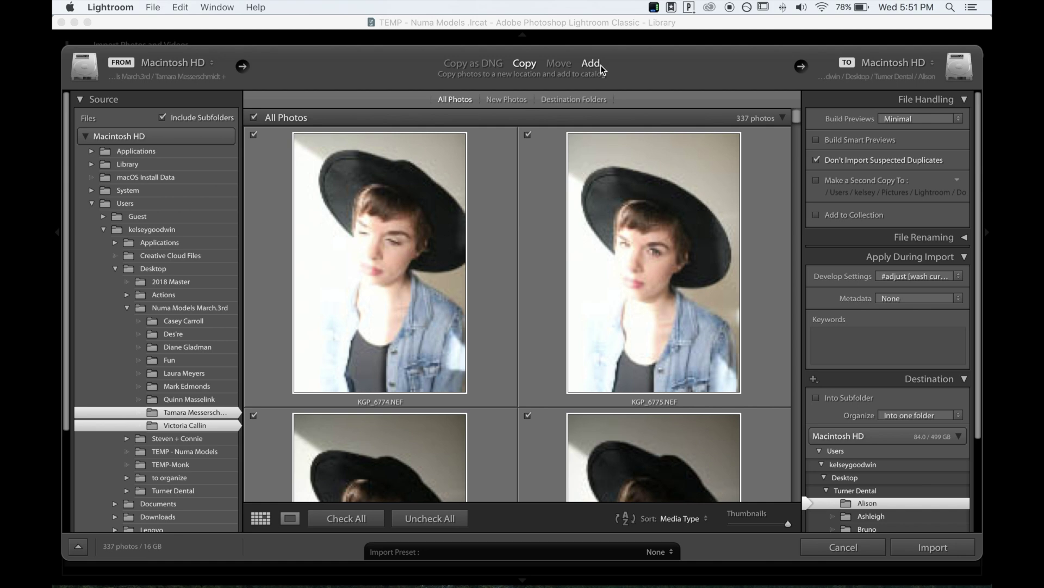
{"action": "left_click", "coordinate": [586, 68]}
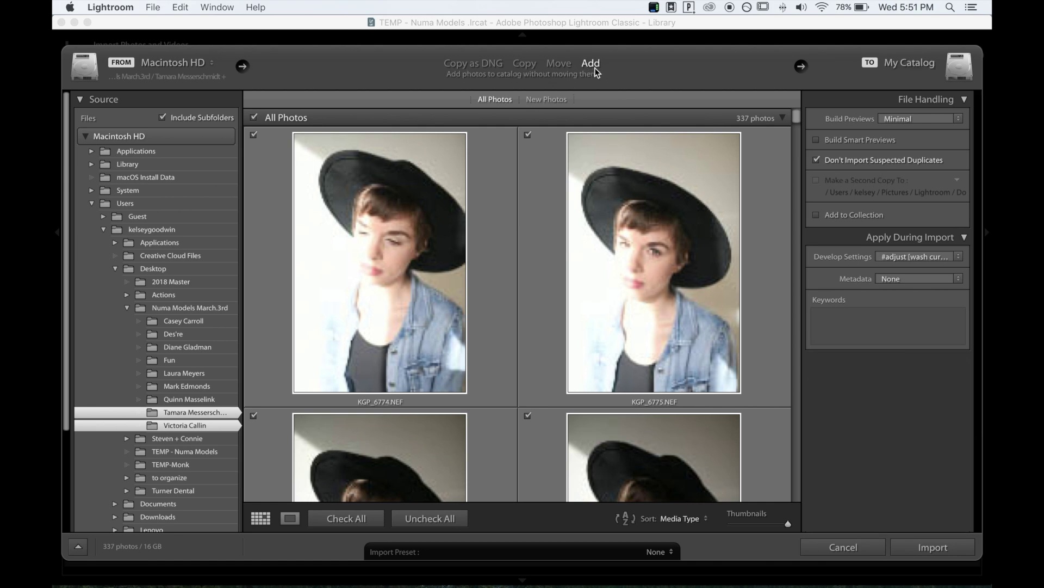
- Try the Move and Copy import methods for comparison, and restore Add as the import method
{"action": "left_click", "coordinate": [559, 64]}
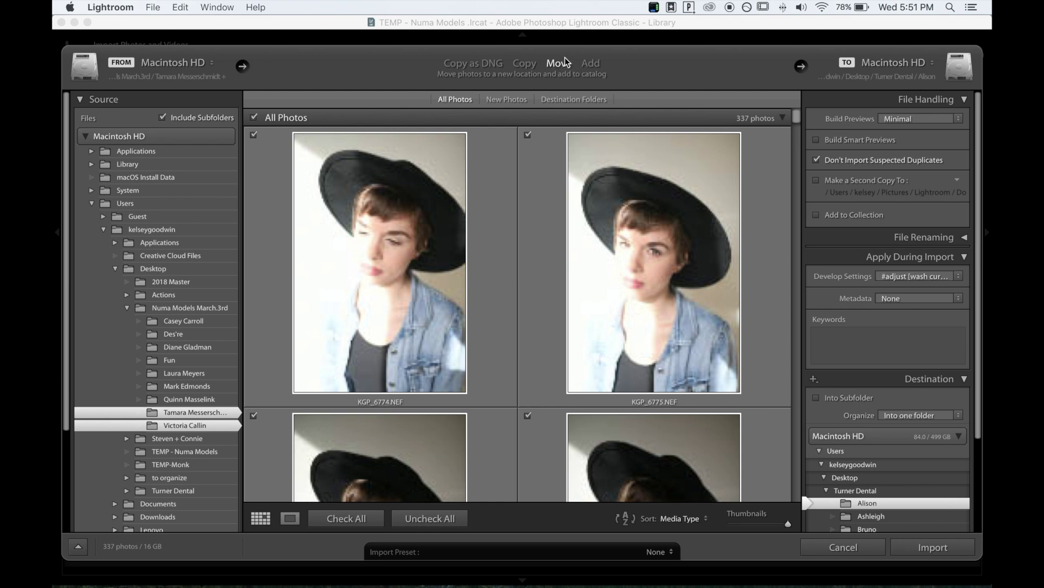
{"action": "left_click", "coordinate": [597, 66]}
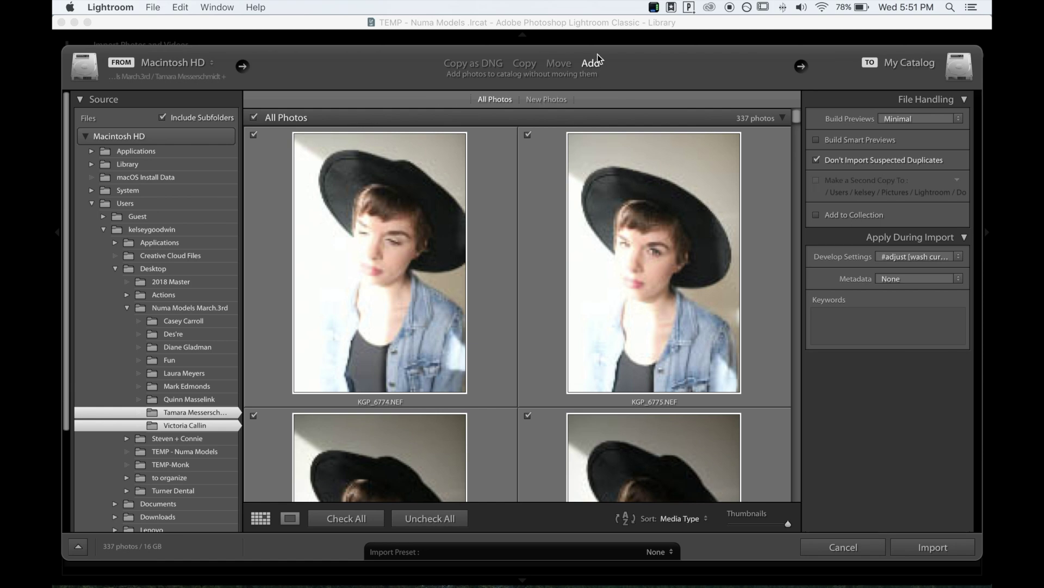
{"action": "left_click", "coordinate": [554, 64]}
{"action": "left_click", "coordinate": [590, 64]}
{"action": "left_click", "coordinate": [525, 64]}
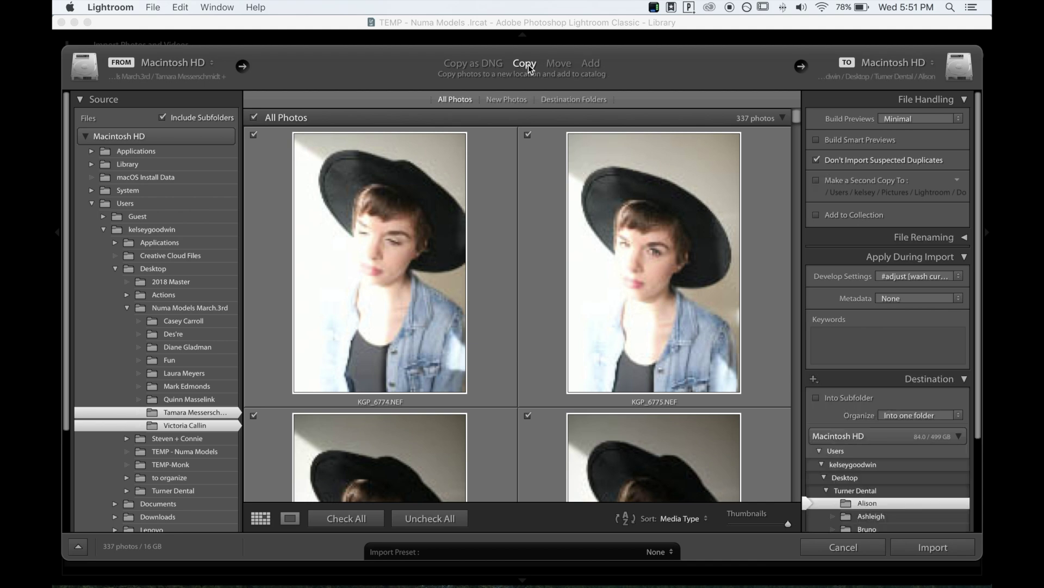
{"action": "left_click", "coordinate": [590, 63]}
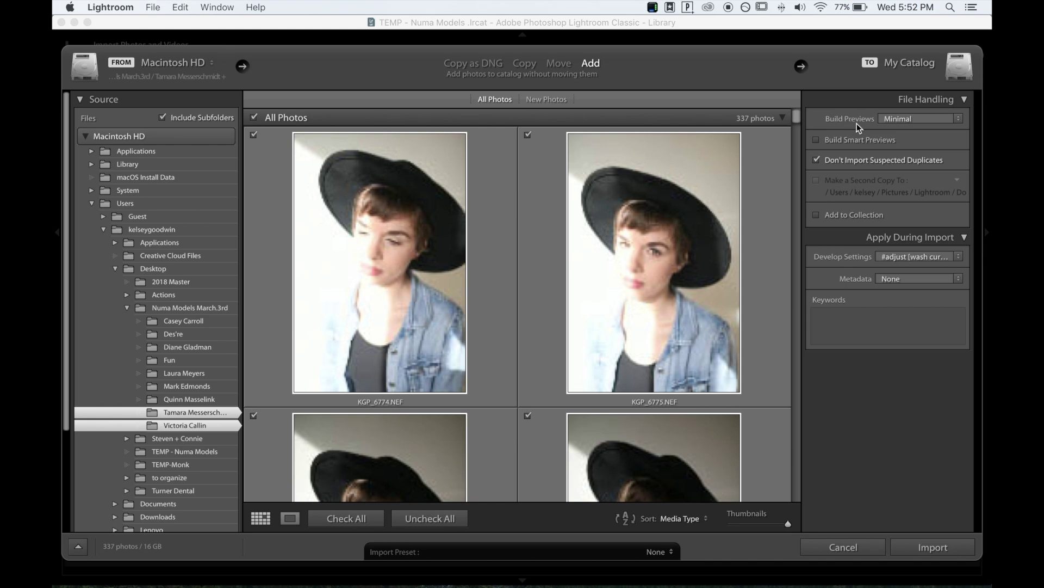
- Review the Build Previews options for the import, including 1:1, and keep Minimal
{"action": "left_click", "coordinate": [959, 122]}
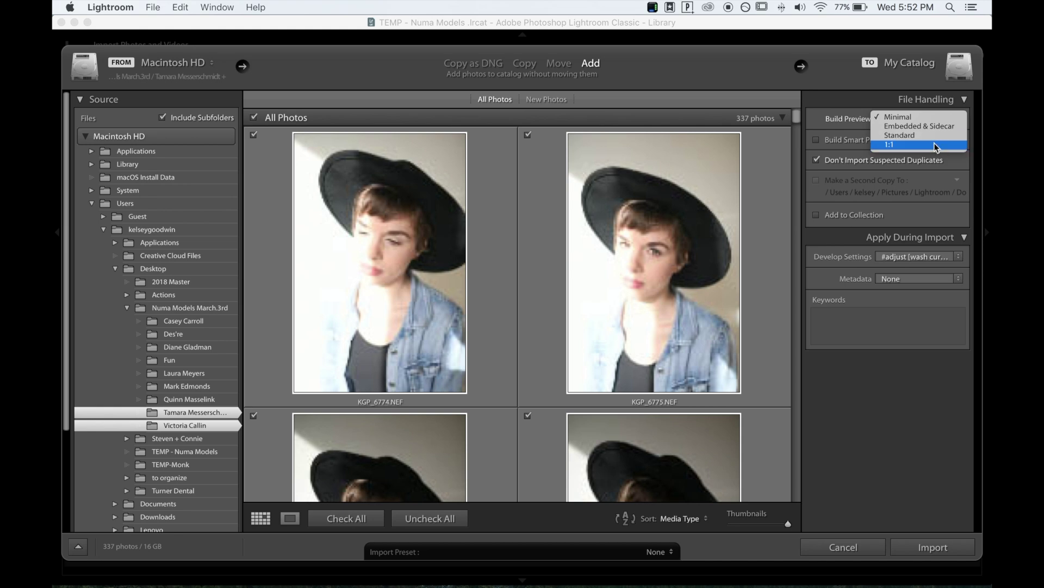
{"action": "left_click", "coordinate": [840, 125]}
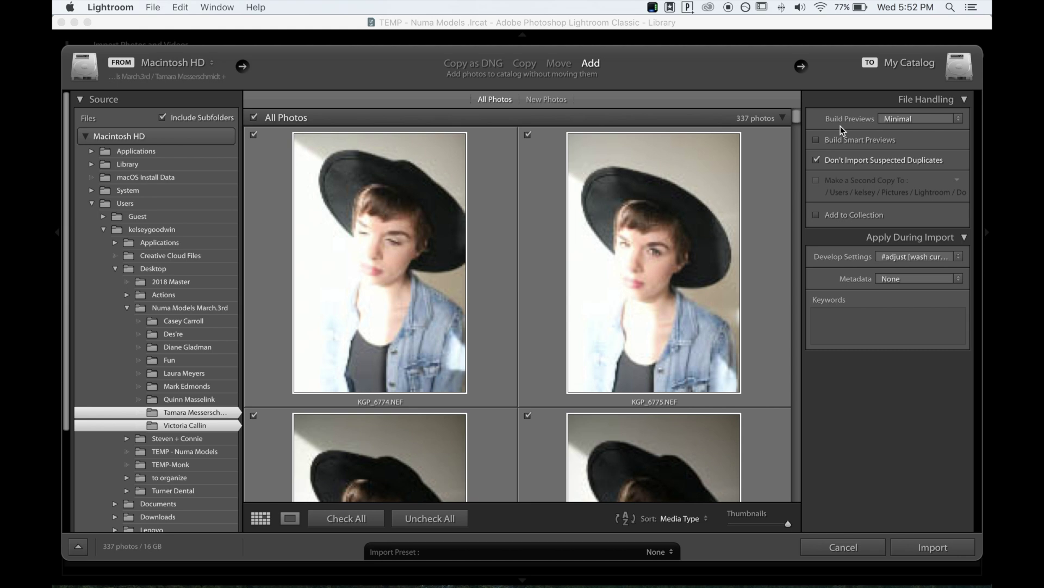
{"action": "left_click", "coordinate": [912, 118]}
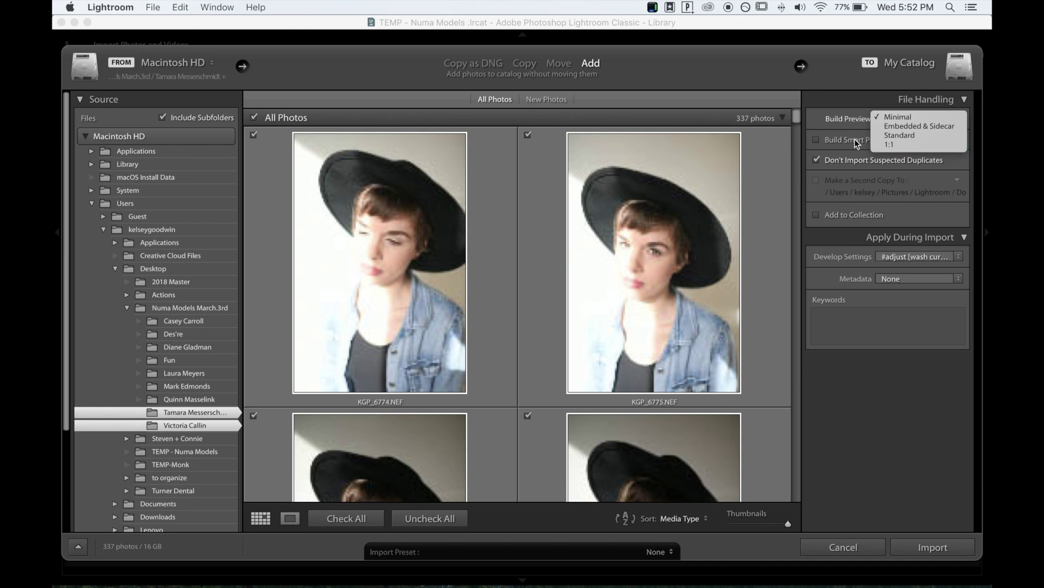
{"action": "left_click", "coordinate": [840, 122]}
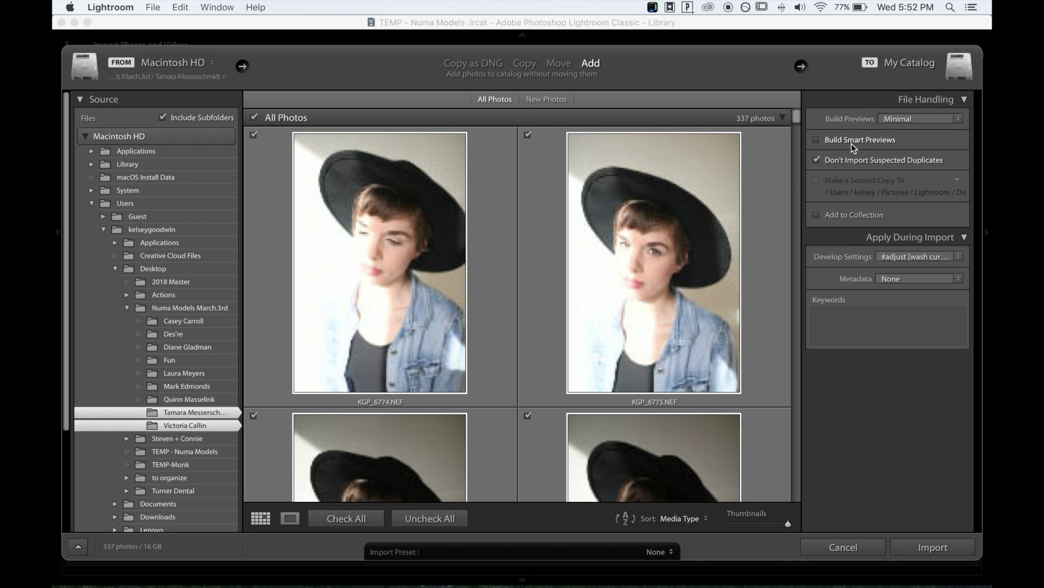
{"action": "left_click", "coordinate": [901, 118]}
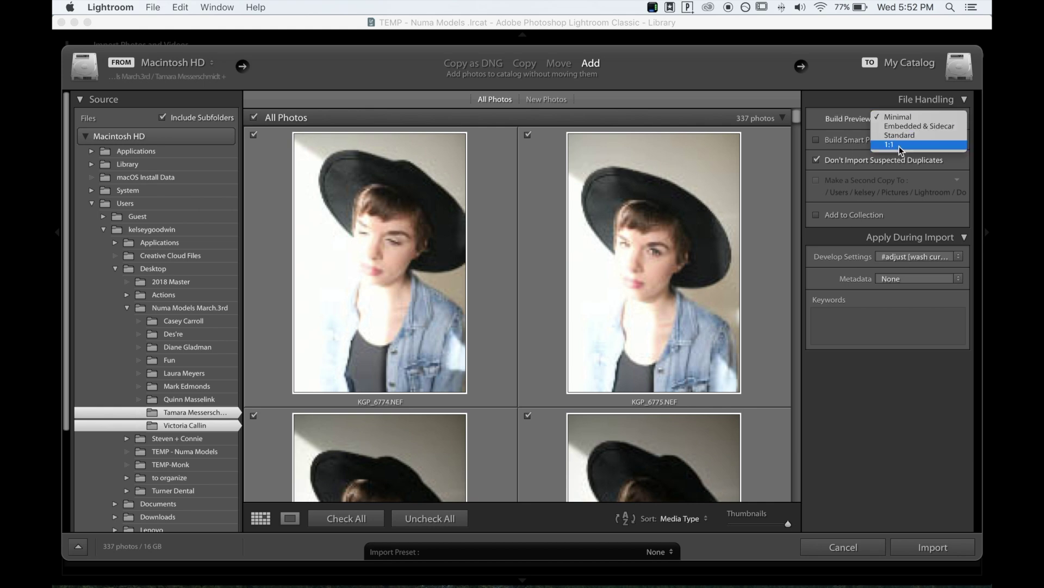
{"action": "left_click", "coordinate": [843, 140]}
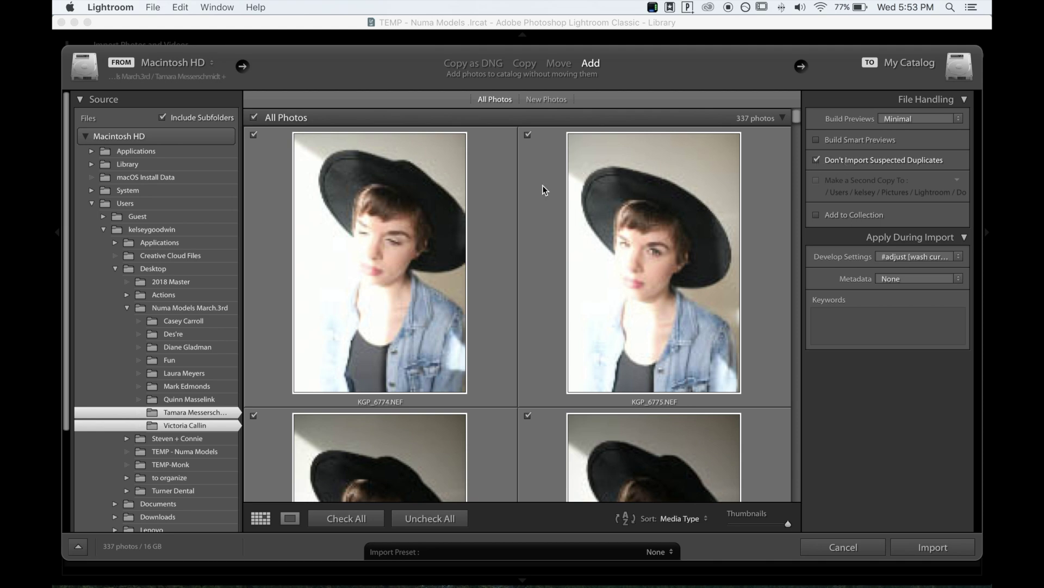
- Look over the import thumbnails, exclude KGP_6775.NEF from the import and include it again
{"action": "scroll", "coordinate": [543, 184], "scroll_direction": "down", "scroll_amount": 8}
{"action": "scroll", "coordinate": [671, 223], "scroll_direction": "up", "scroll_amount": 8}
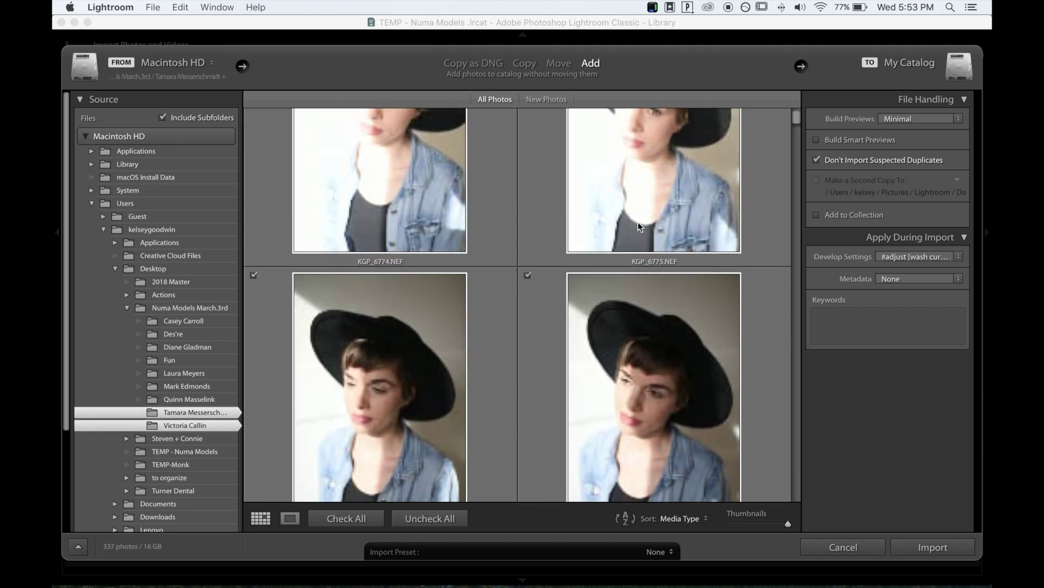
{"action": "left_click", "coordinate": [529, 136]}
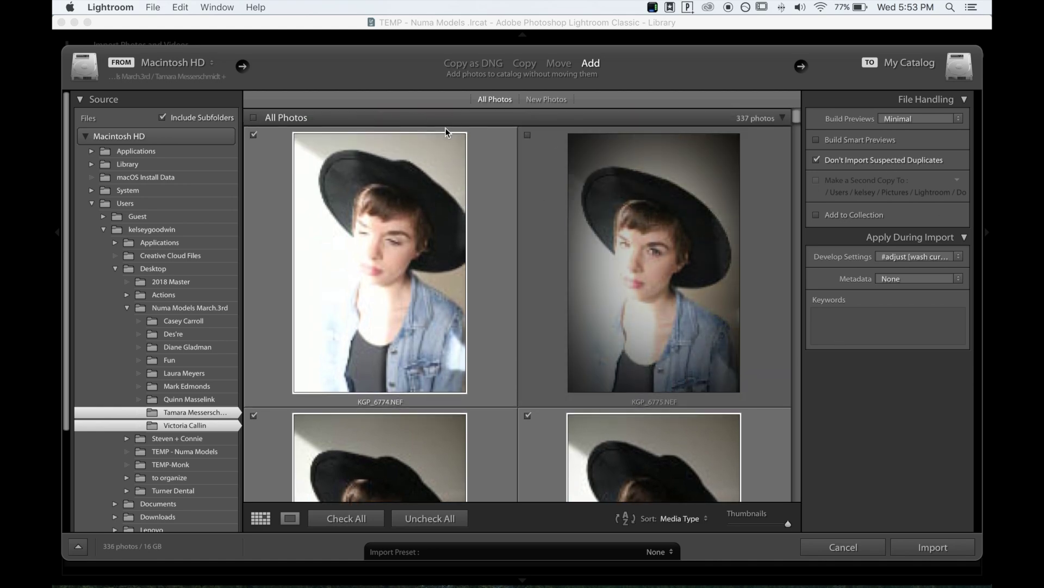
{"action": "left_click", "coordinate": [528, 135]}
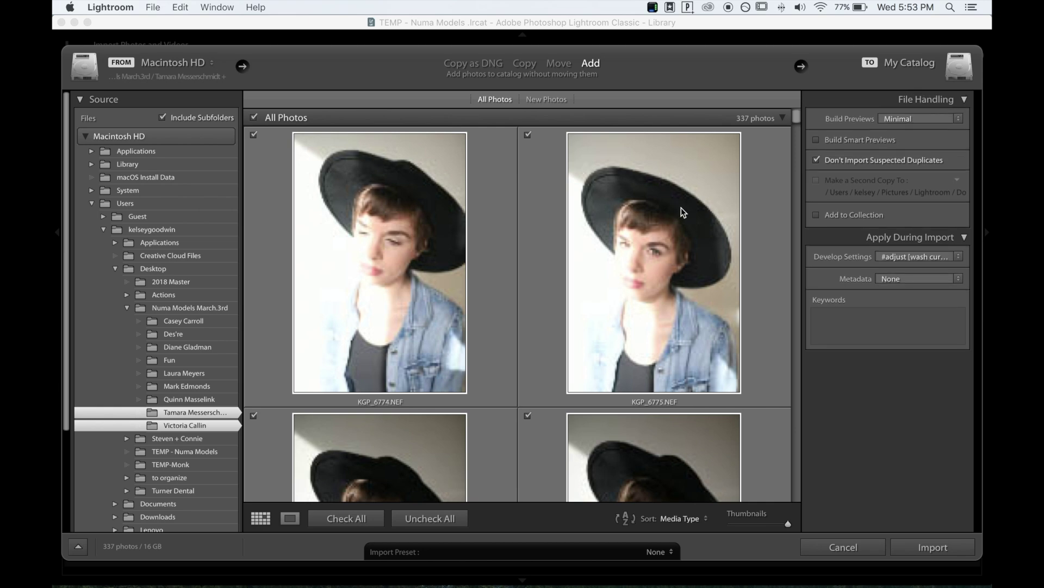
- Keep the "#adjust [wash curve. run after.]" preset as the develop setting and import all the checked photos
{"action": "left_click", "coordinate": [902, 259]}
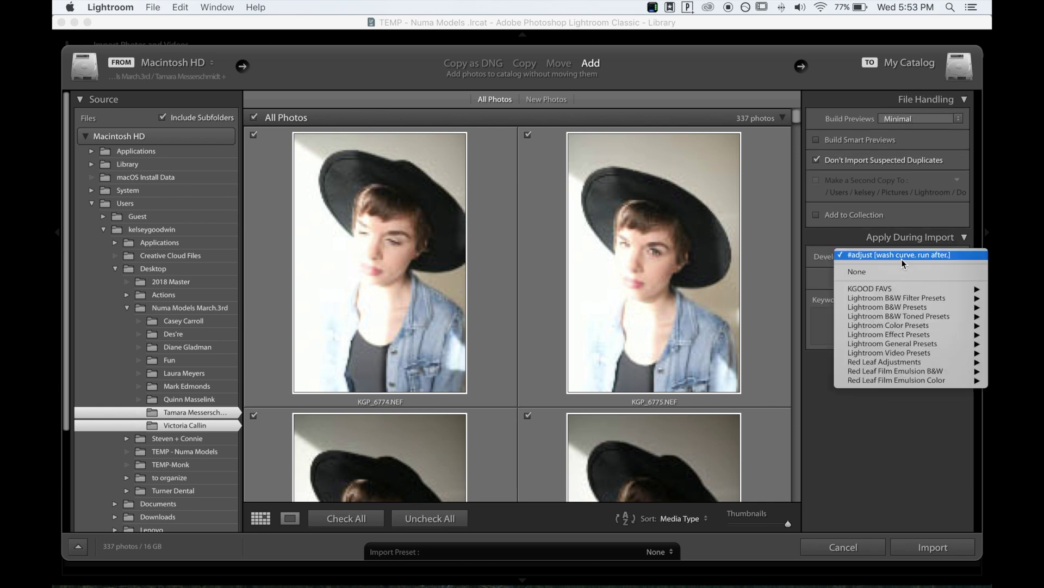
{"action": "left_click", "coordinate": [914, 255]}
{"action": "left_click", "coordinate": [914, 256]}
{"action": "left_click", "coordinate": [906, 257]}
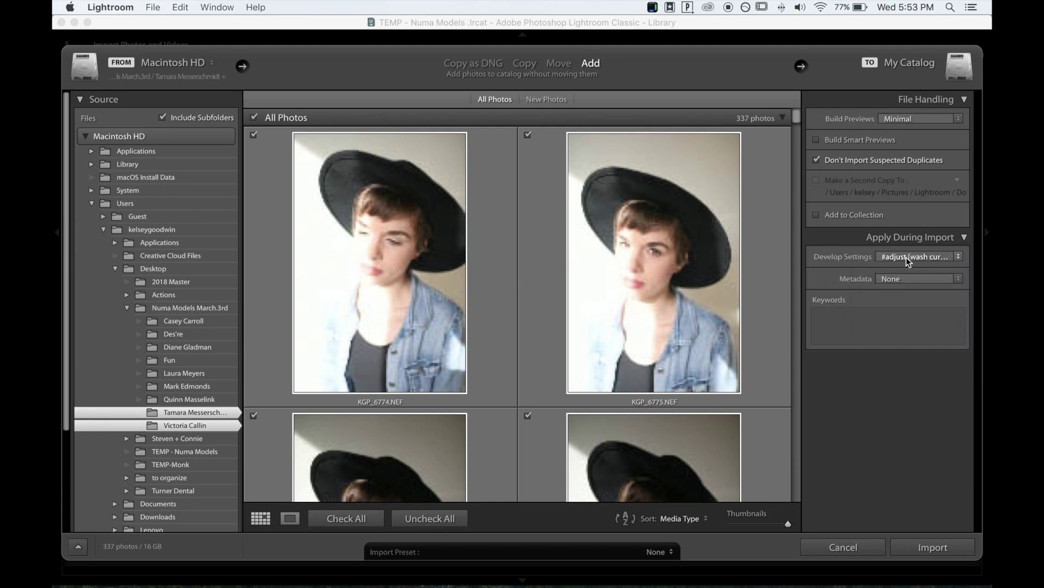
{"action": "left_click", "coordinate": [930, 549]}
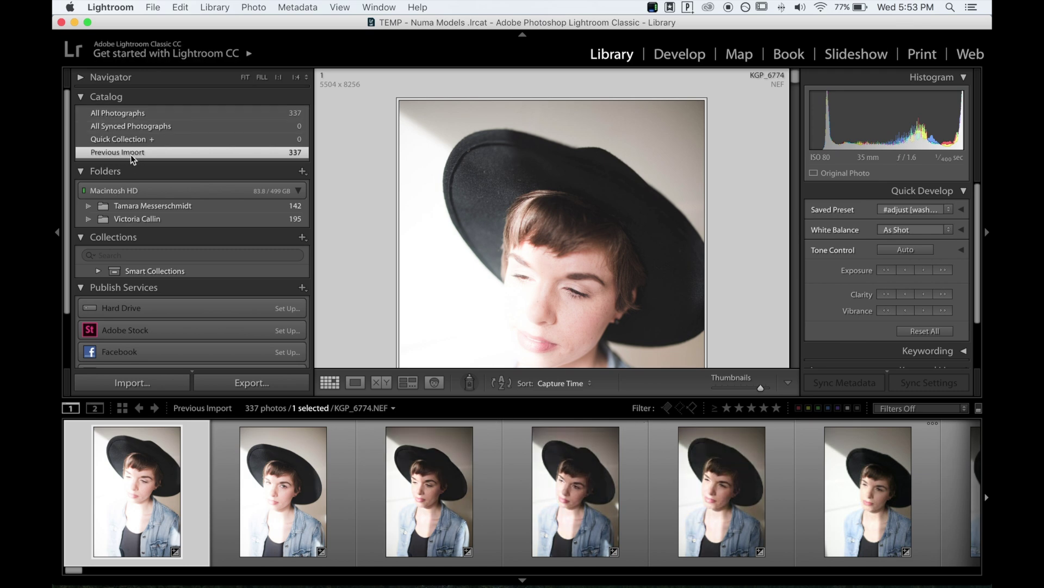
- Display all photographs in the catalog and show the parent folder of the two imported model folders
{"action": "left_click", "coordinate": [136, 112]}
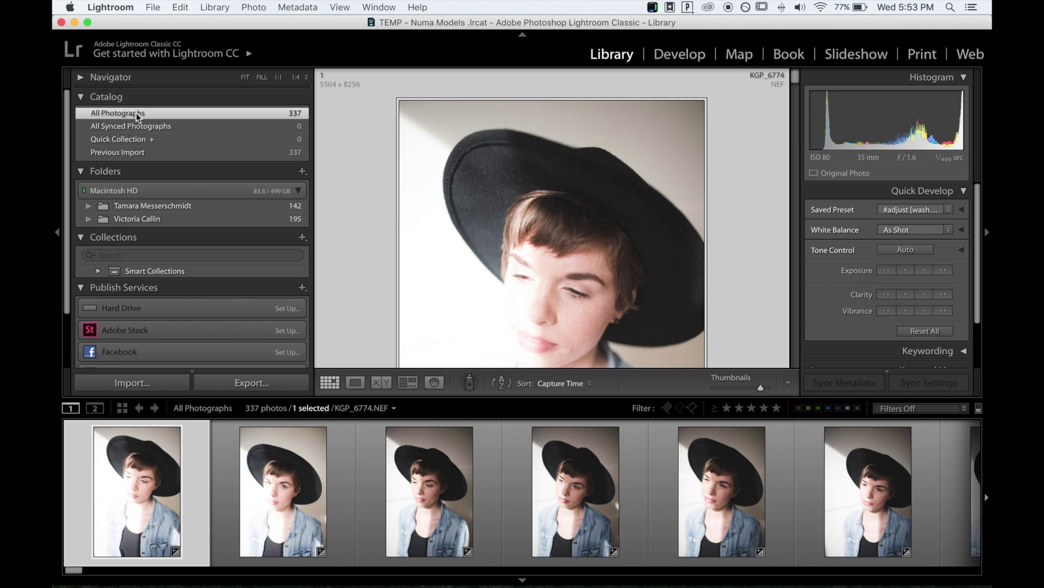
{"action": "left_click", "coordinate": [82, 97]}
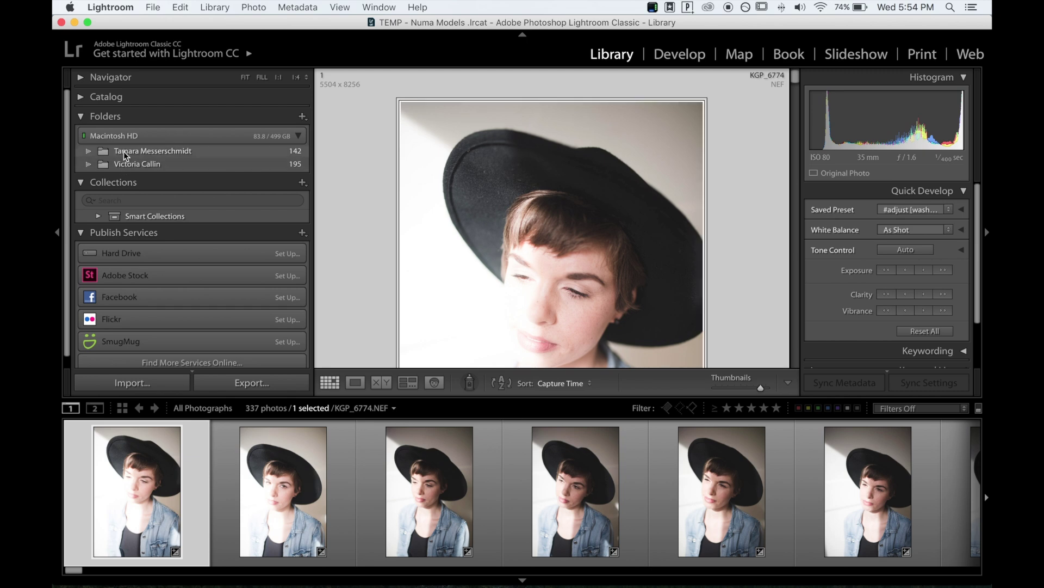
{"action": "right_click", "coordinate": [122, 151]}
{"action": "left_click", "coordinate": [173, 223]}
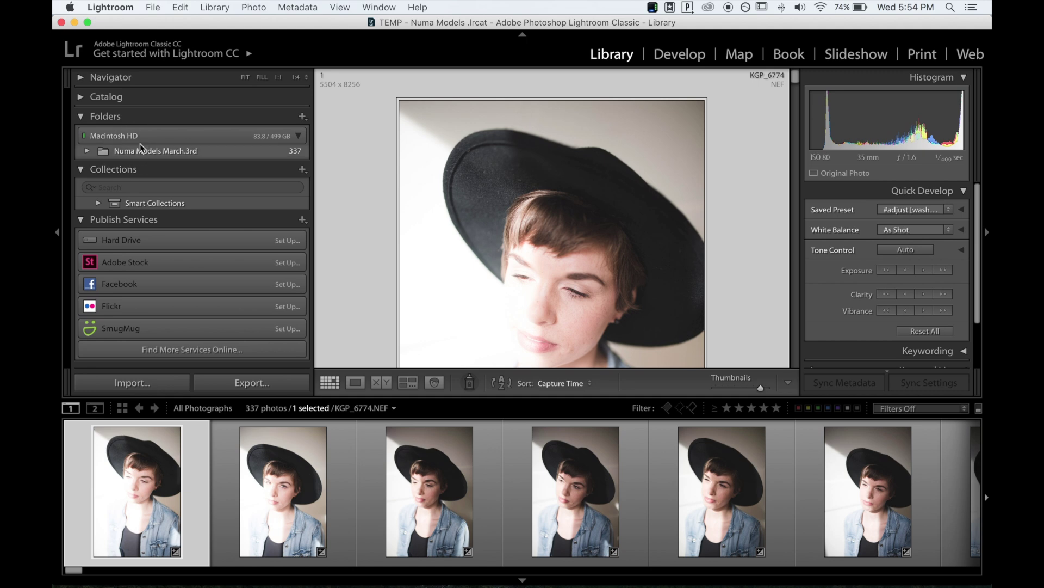
- Collapse the Folders, Collections and Publish Services sections
{"action": "left_click", "coordinate": [80, 116]}
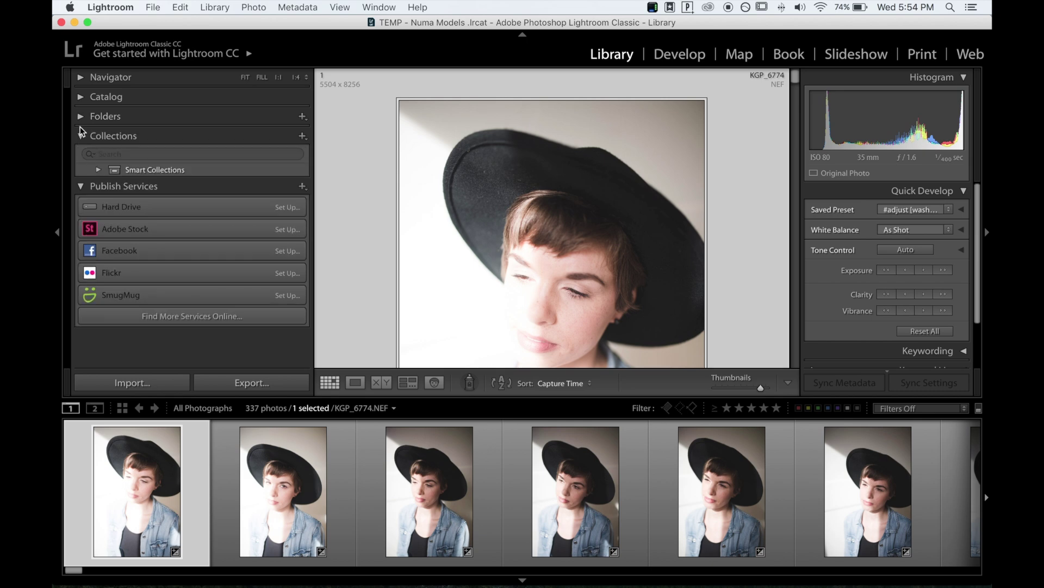
{"action": "left_click", "coordinate": [80, 136]}
{"action": "left_click", "coordinate": [82, 152]}
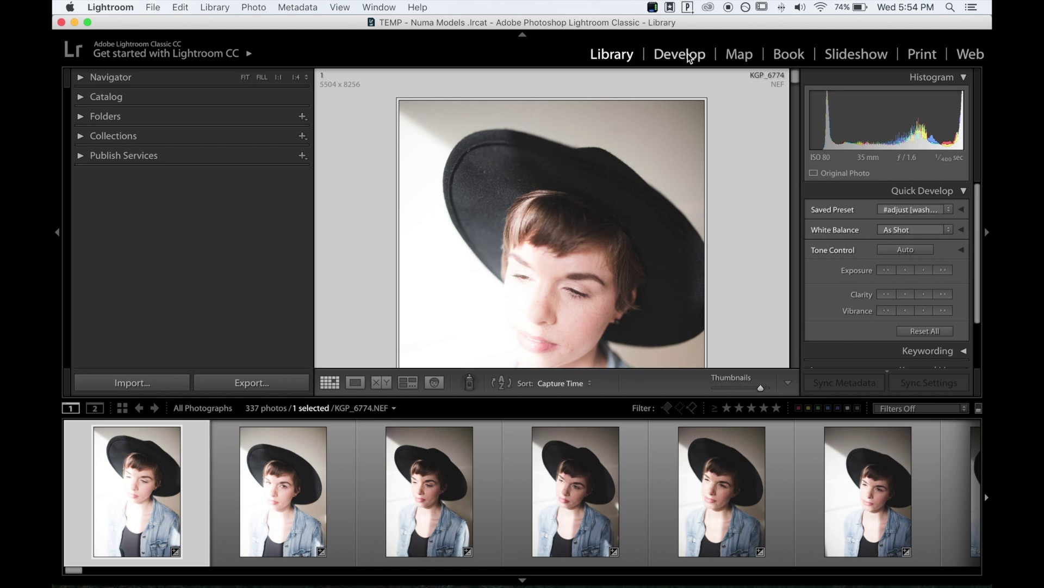
- Apply automatic tone control to the first photo, KGP_6774.NEF, and open it in the Develop module
{"action": "left_click", "coordinate": [905, 251]}
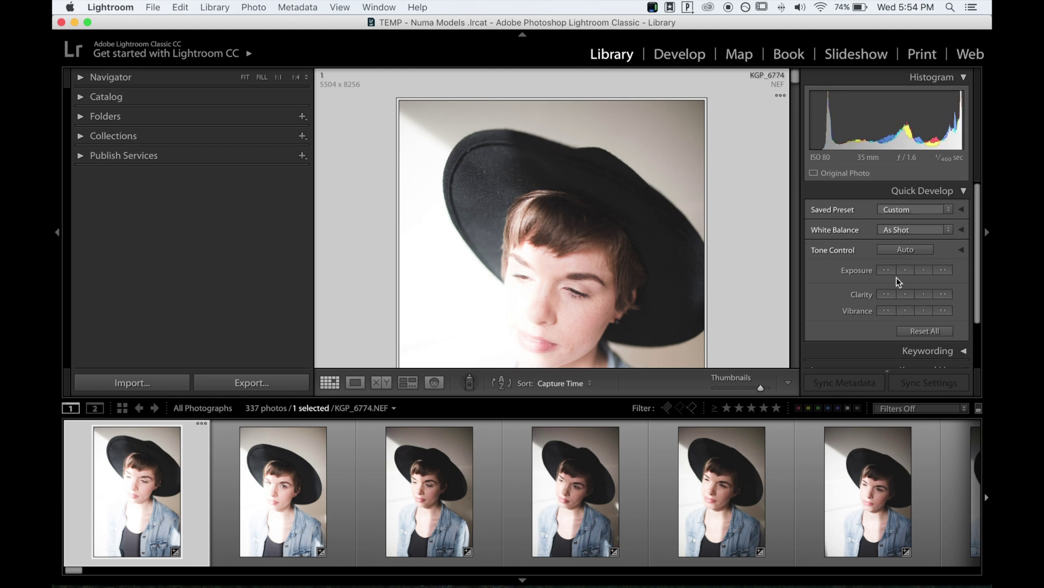
{"action": "scroll", "coordinate": [507, 302], "scroll_direction": "down", "scroll_amount": 3}
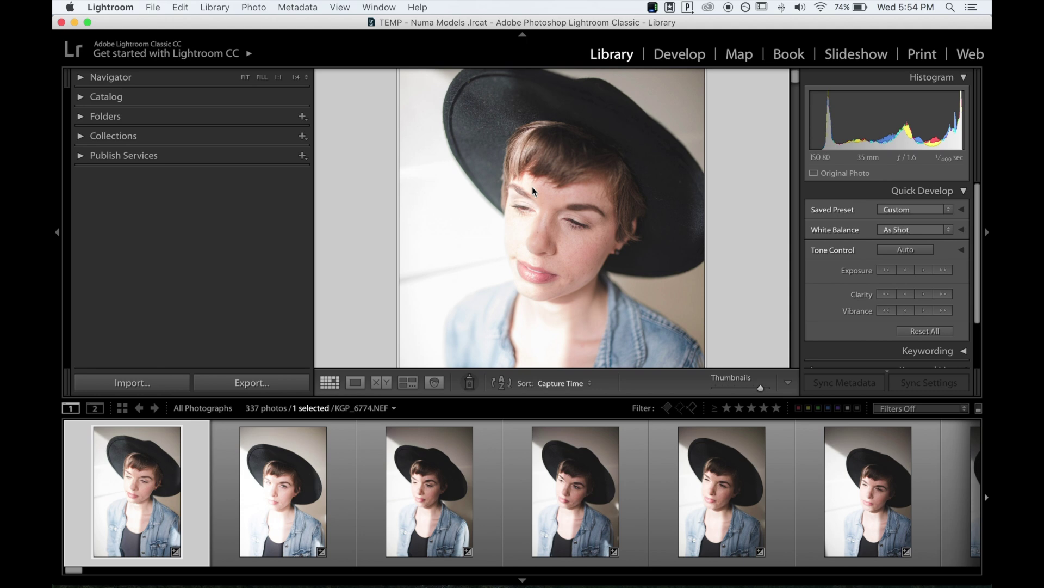
{"action": "left_click", "coordinate": [681, 53]}
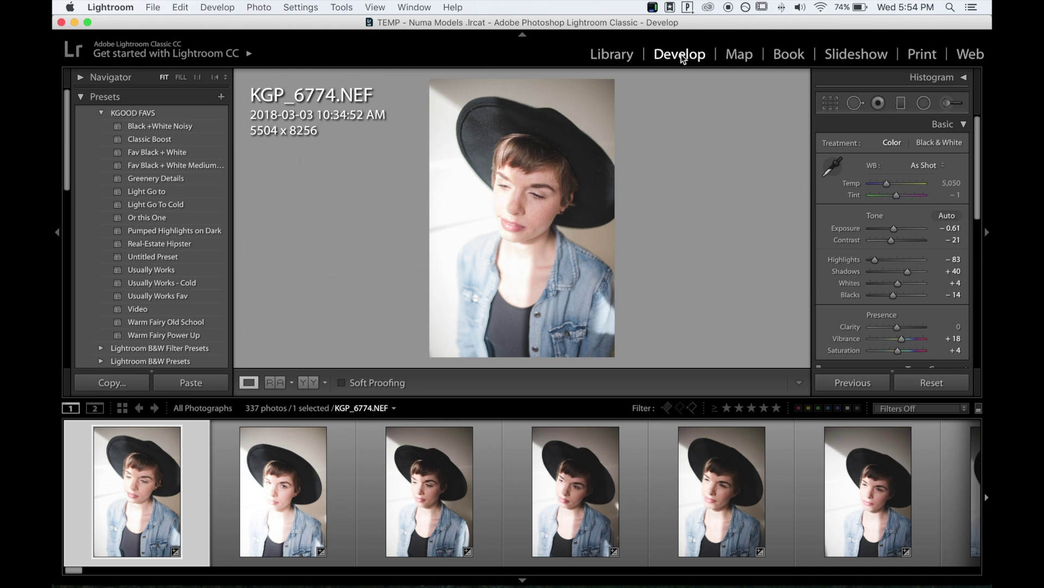
- Step through the photos to KGP_6779.NEF and zoom in to 1:1 to inspect the sharpness of the eyes
{"action": "key", "text": "Right"}
{"action": "key", "text": "Right"}
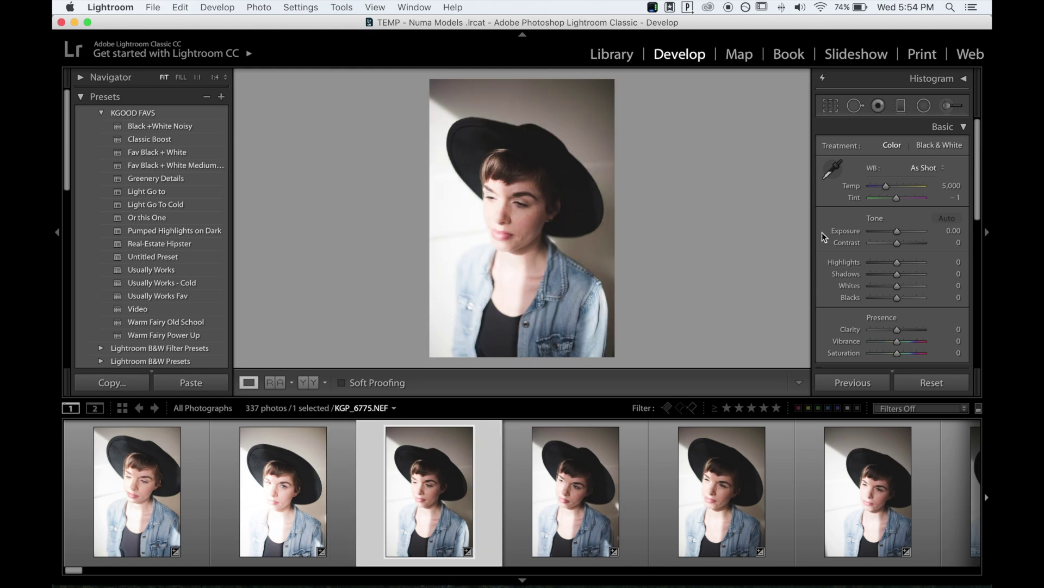
{"action": "key", "text": "Right"}
{"action": "key", "text": "Right"}
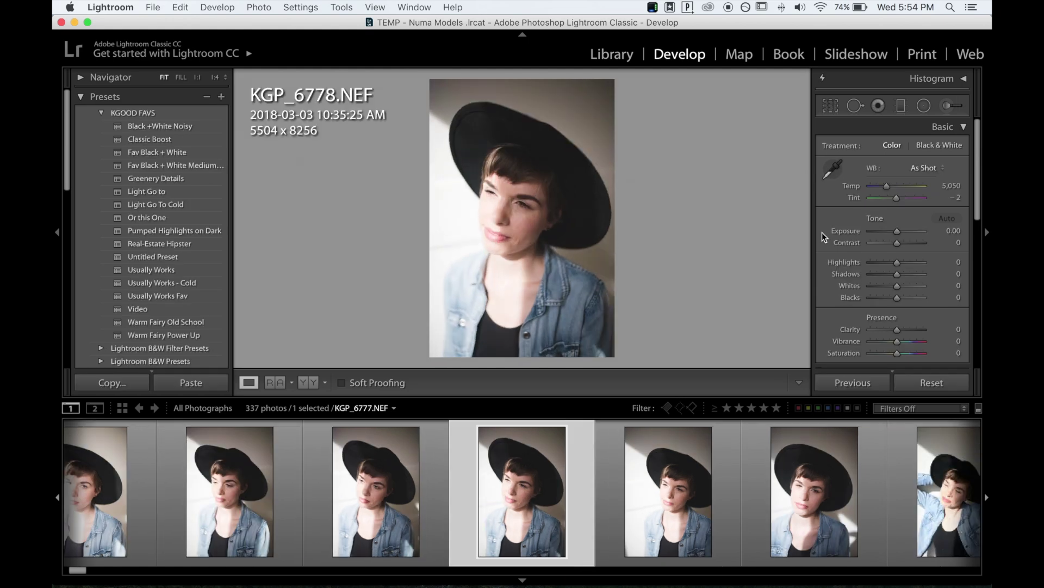
{"action": "key", "text": "Right"}
{"action": "left_click", "coordinate": [534, 191]}
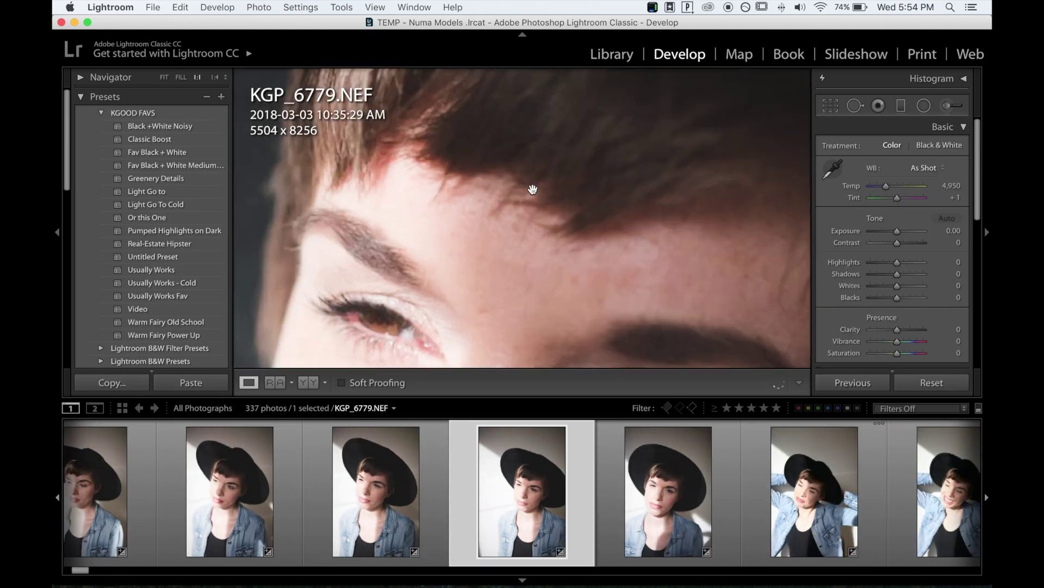
{"action": "left_click_drag", "start_coordinate": [513, 303], "coordinate": [527, 168]}
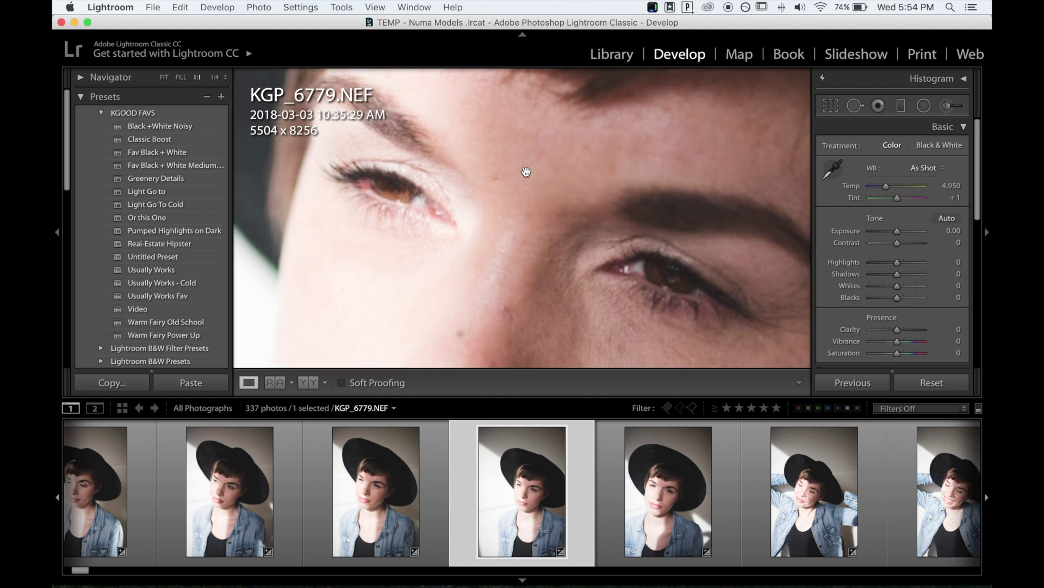
- Compare the eyes at 1:1 in the following photos up to KGP_6784.NEF, and return to the fitted view
{"action": "key", "text": "Right"}
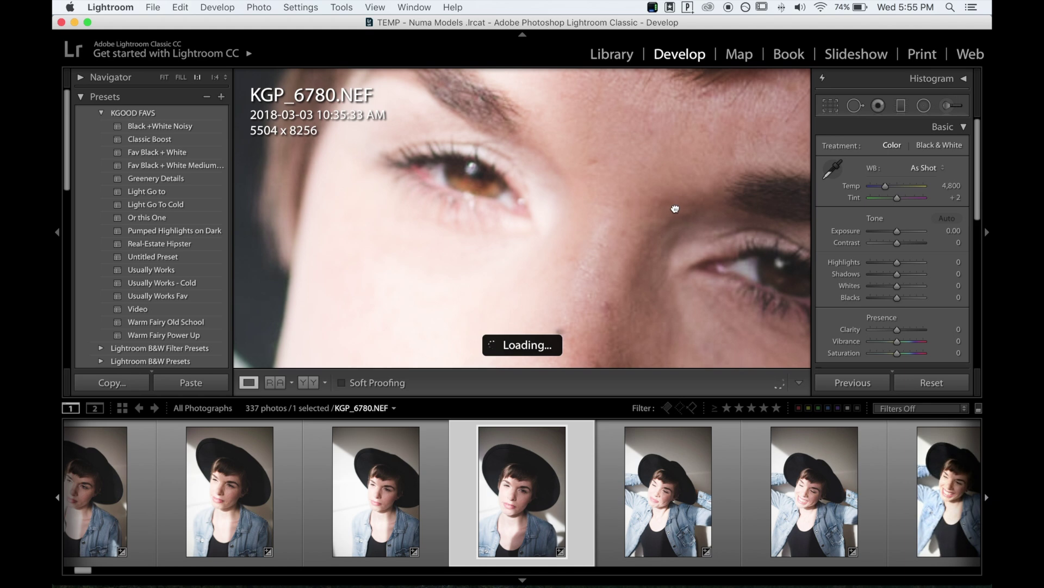
{"action": "key", "text": "Right"}
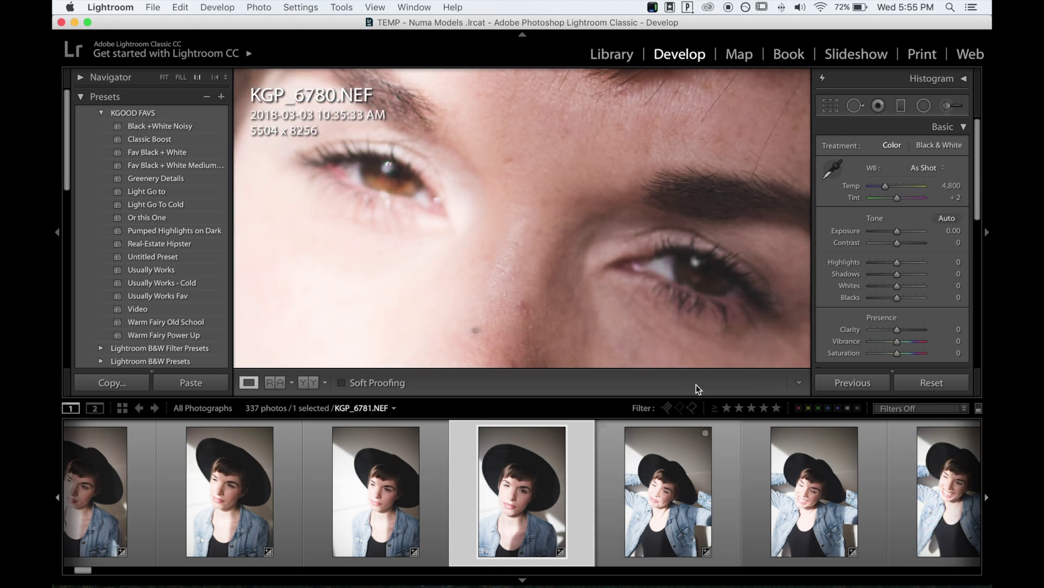
{"action": "left_click", "coordinate": [818, 505]}
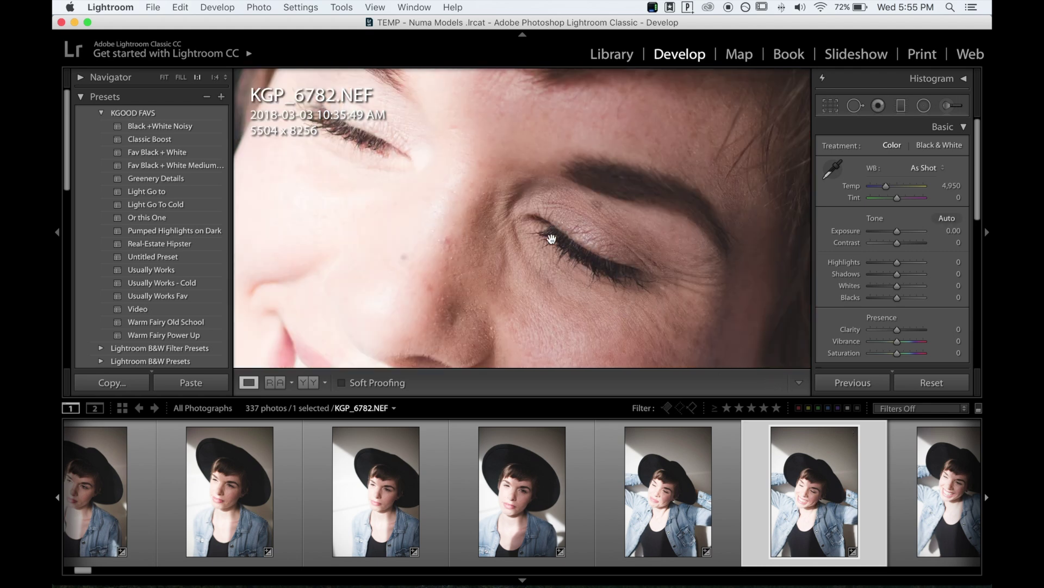
{"action": "scroll", "coordinate": [866, 466], "scroll_direction": "down", "scroll_amount": 2}
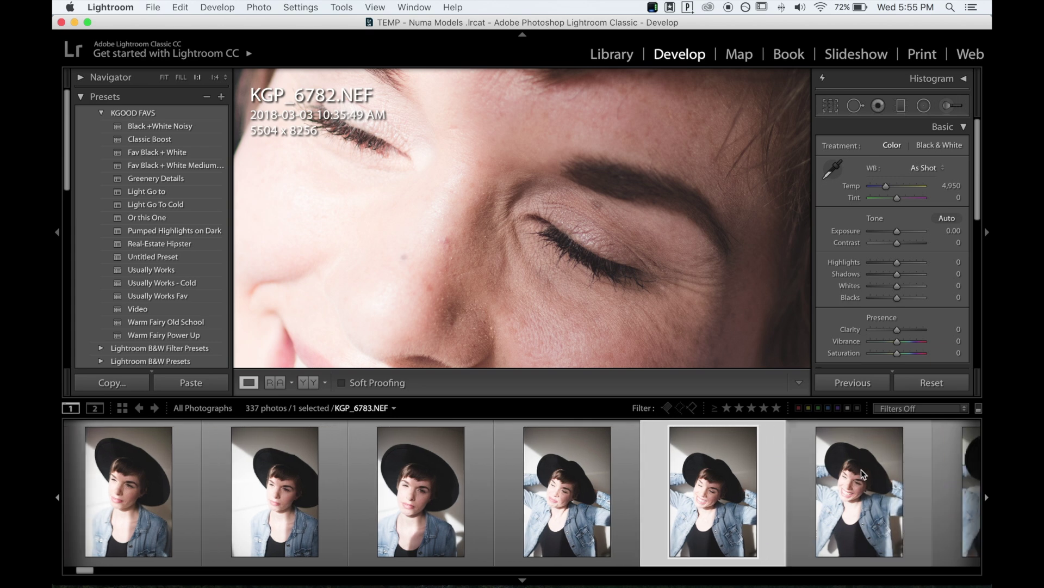
{"action": "left_click", "coordinate": [865, 465]}
{"action": "left_click_drag", "start_coordinate": [565, 170], "coordinate": [597, 338]}
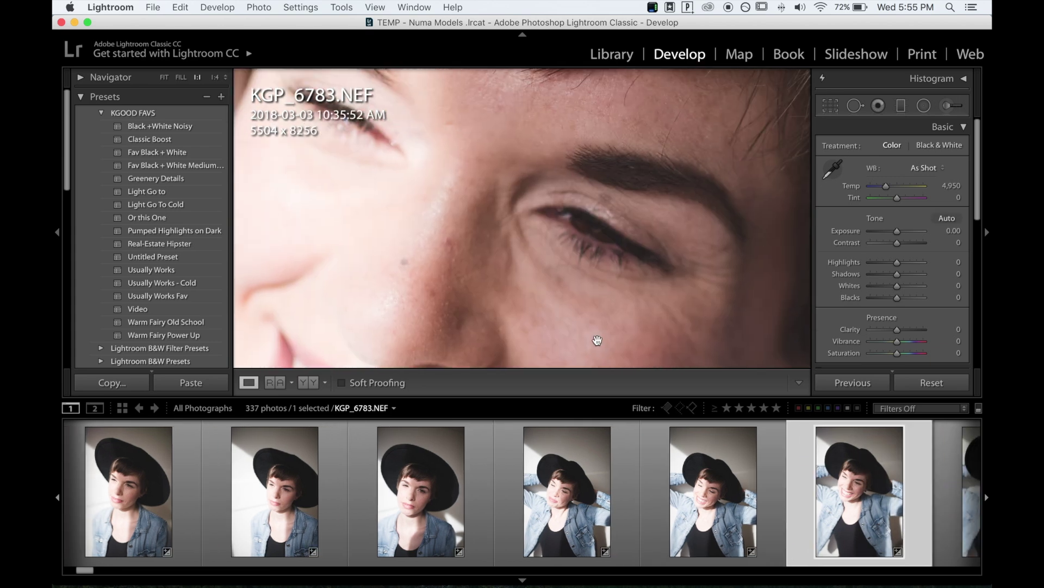
{"action": "scroll", "coordinate": [869, 466], "scroll_direction": "down", "scroll_amount": 5}
{"action": "left_click", "coordinate": [726, 490]}
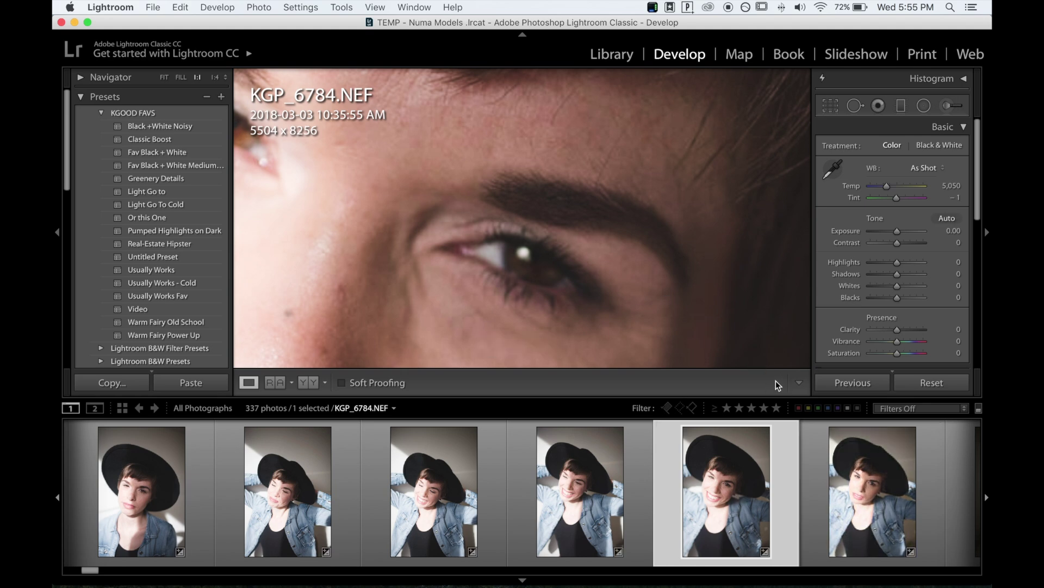
{"action": "left_click", "coordinate": [574, 178]}
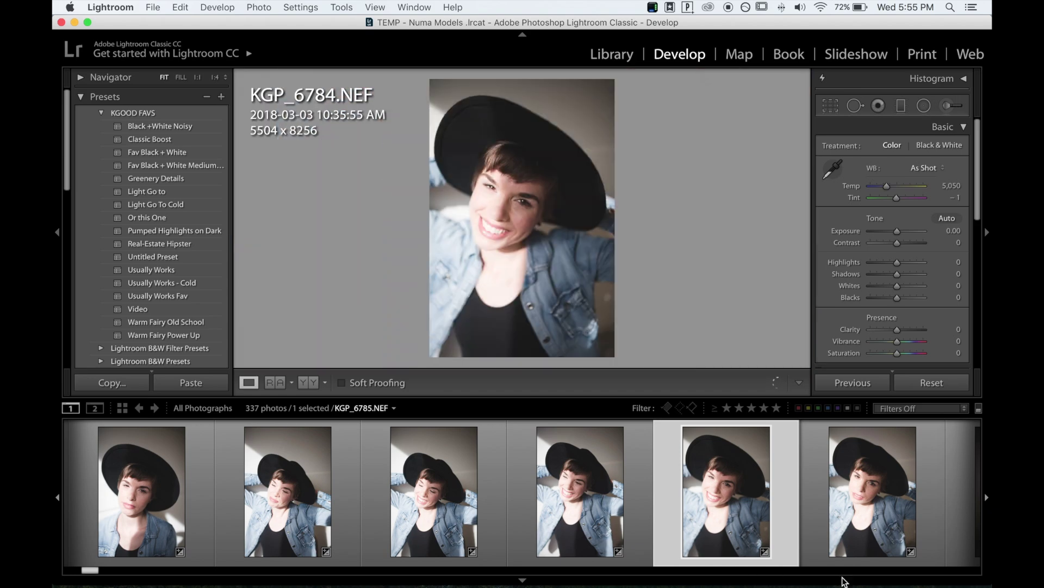
- Check the eye sharpness of KGP_6785.NEF at 1:1 and return to the fitted view
{"action": "left_click", "coordinate": [872, 490]}
{"action": "left_click", "coordinate": [526, 202]}
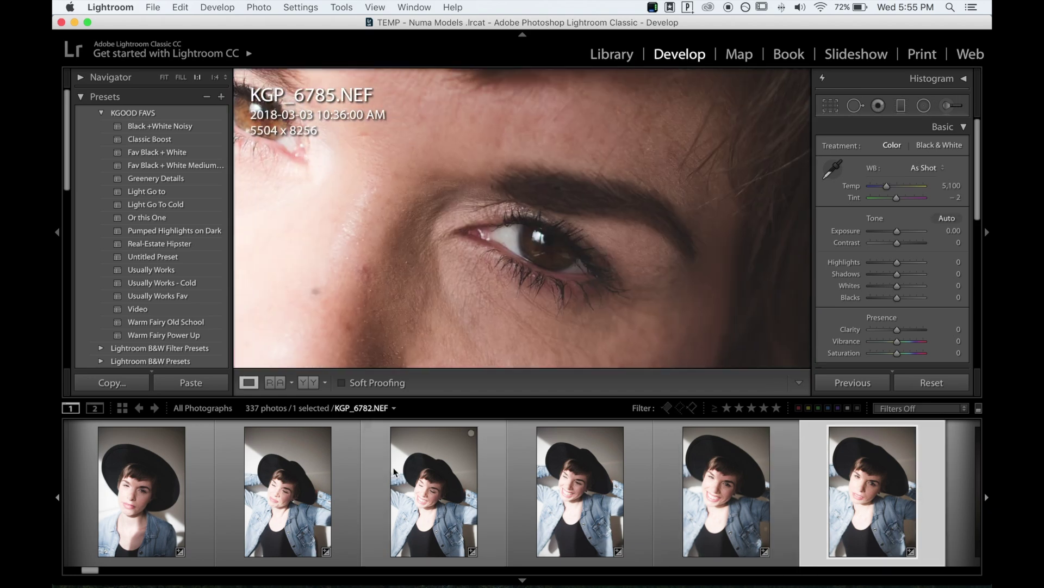
{"action": "key", "text": "z"}
- Go back to the first photo, KGP_6774.NEF, reset its develop settings and lower Highlights to −100
{"action": "scroll", "coordinate": [442, 478], "scroll_direction": "up", "scroll_amount": 2}
{"action": "scroll", "coordinate": [443, 478], "scroll_direction": "down", "scroll_amount": 1}
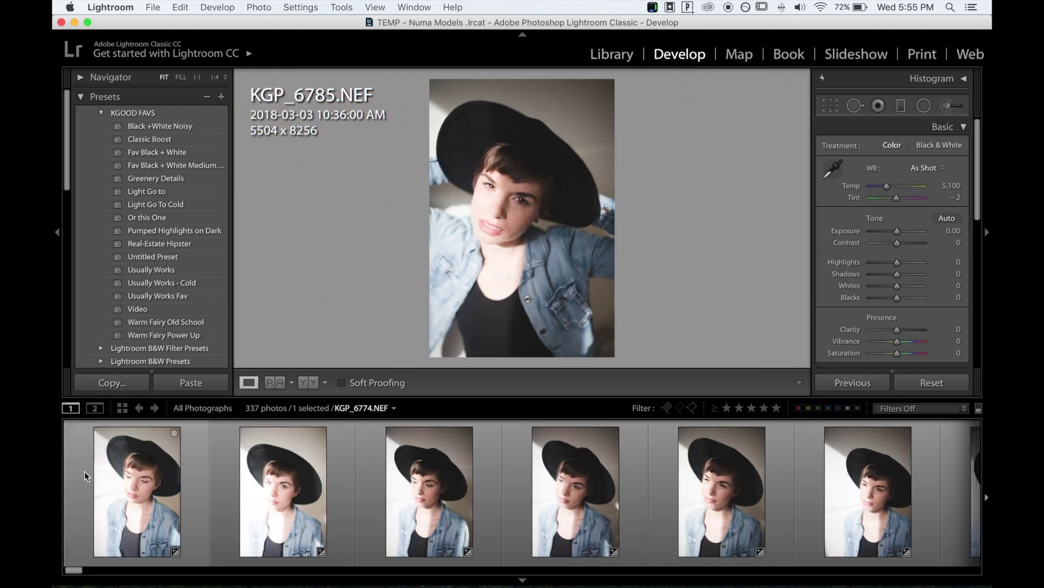
{"action": "left_click", "coordinate": [157, 494]}
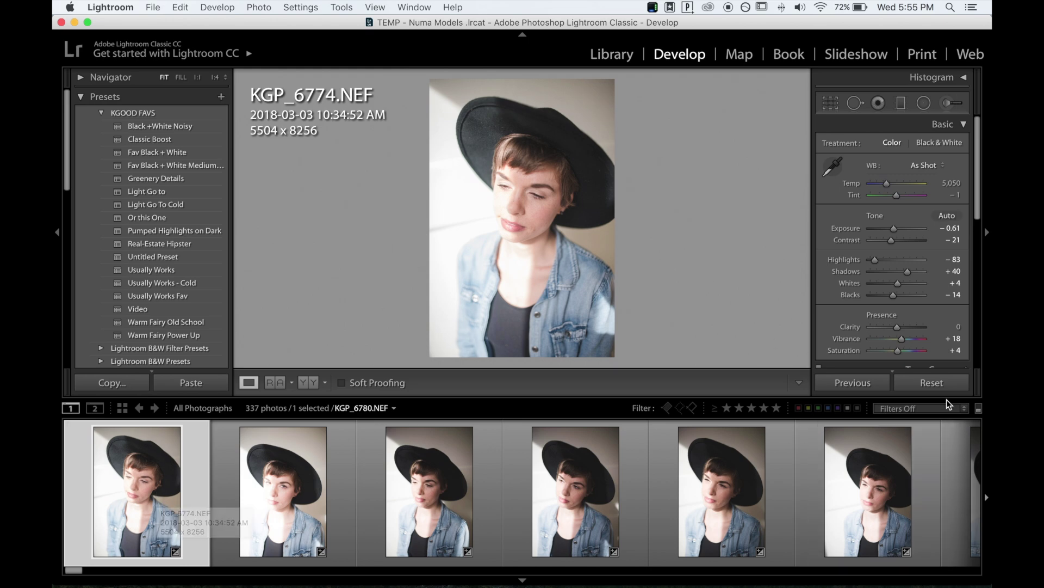
{"action": "left_click", "coordinate": [950, 383]}
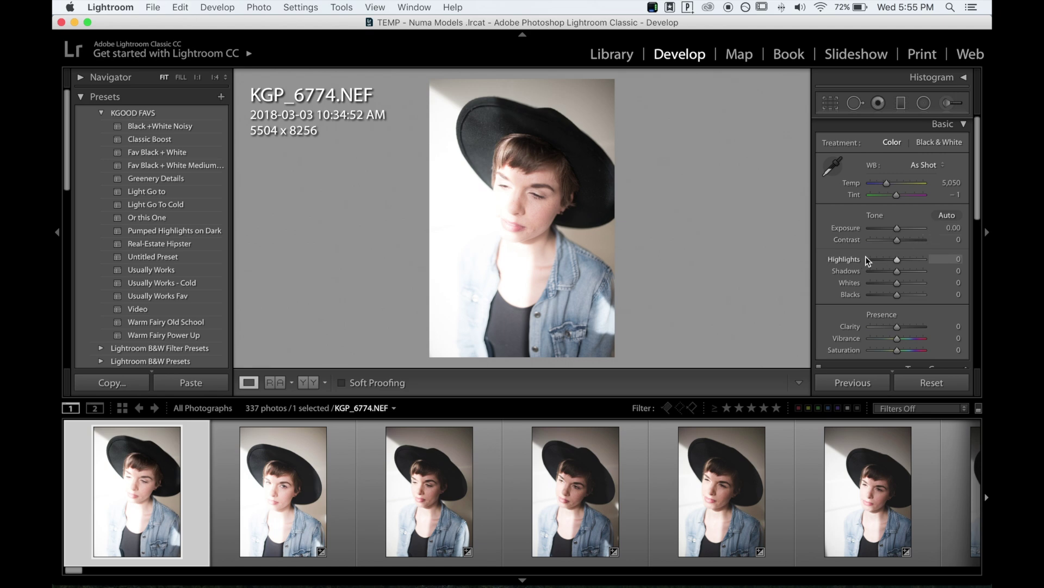
{"action": "left_click_drag", "start_coordinate": [899, 259], "coordinate": [841, 261]}
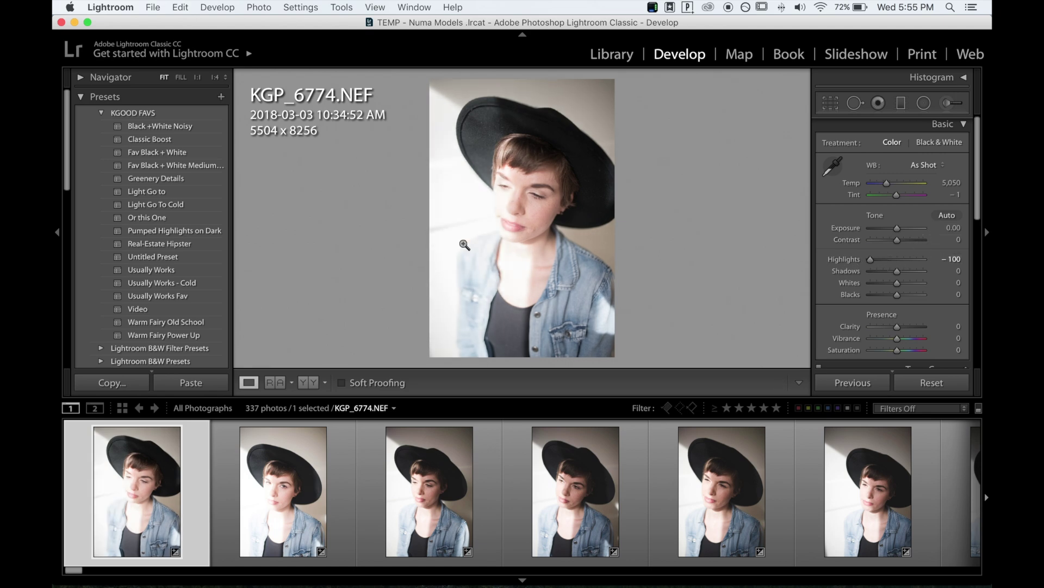
- Darken KGP_6774.NEF to an exposure of −0.75, fine-tuning the value directly in the histogram
{"action": "left_click_drag", "start_coordinate": [897, 229], "coordinate": [892, 230]}
{"action": "left_click", "coordinate": [956, 80]}
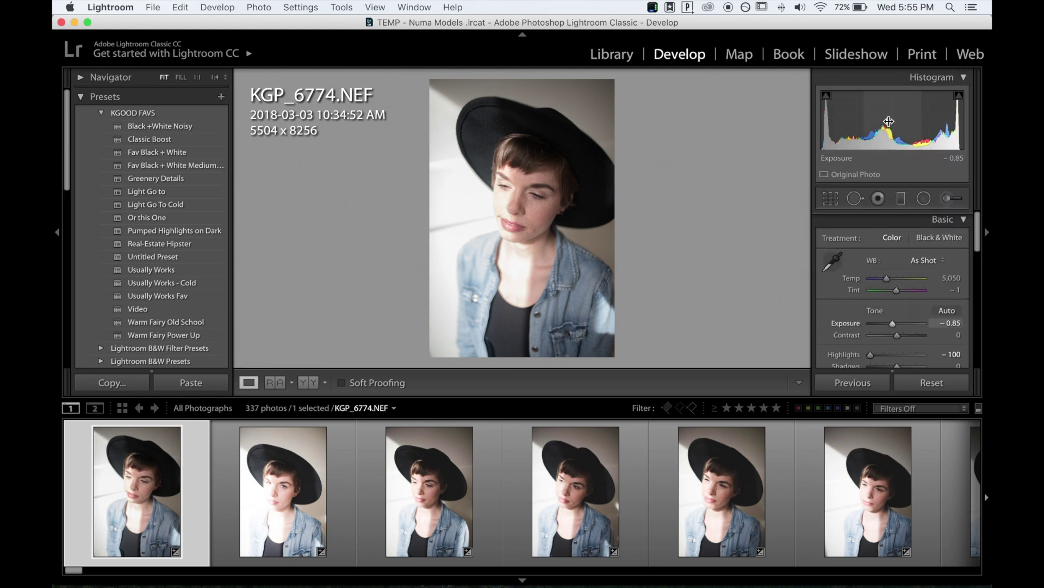
{"action": "mouse_move", "coordinate": [898, 122]}
{"action": "left_mouse_down"}
{"action": "mouse_move", "coordinate": [922, 122]}
{"action": "mouse_move", "coordinate": [891, 124]}
{"action": "left_mouse_up"}
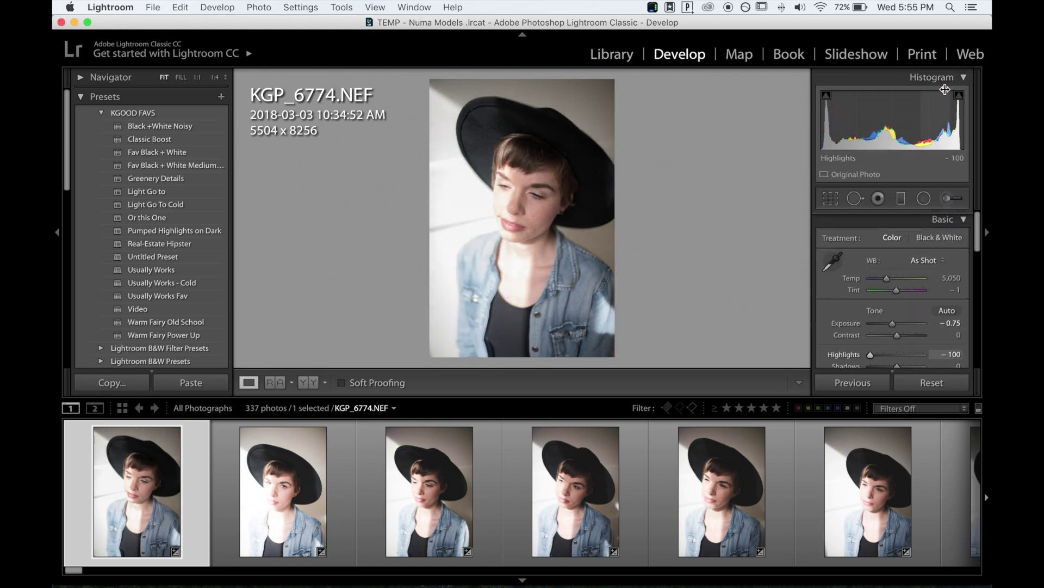
{"action": "left_click", "coordinate": [965, 78]}
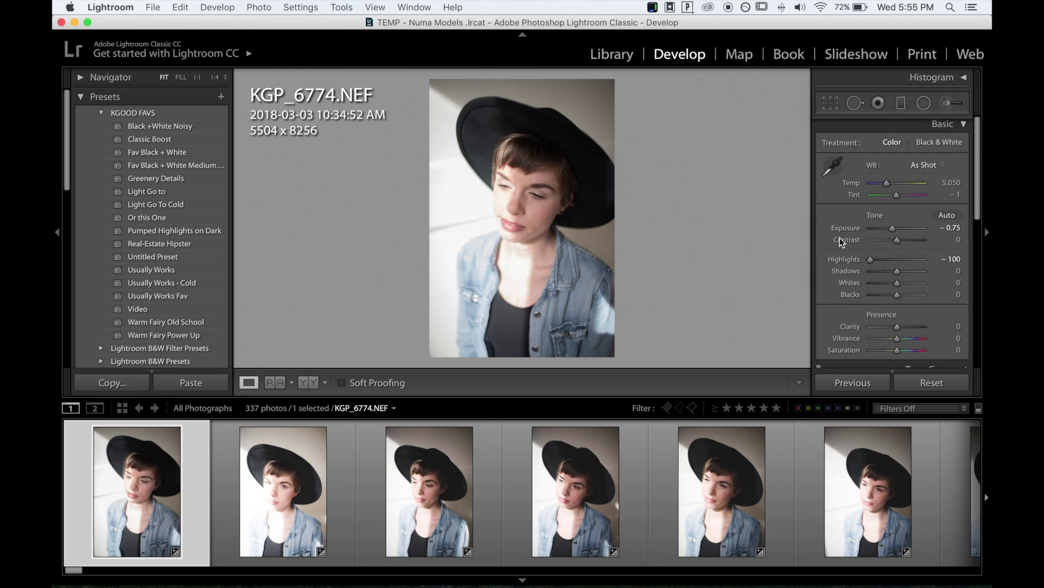
- Check the eyes of KGP_6774.NEF at 1:1, and rate KGP_6774.NEF, KGP_6776.NEF and KGP_6779.NEF one star
{"action": "left_click", "coordinate": [528, 194]}
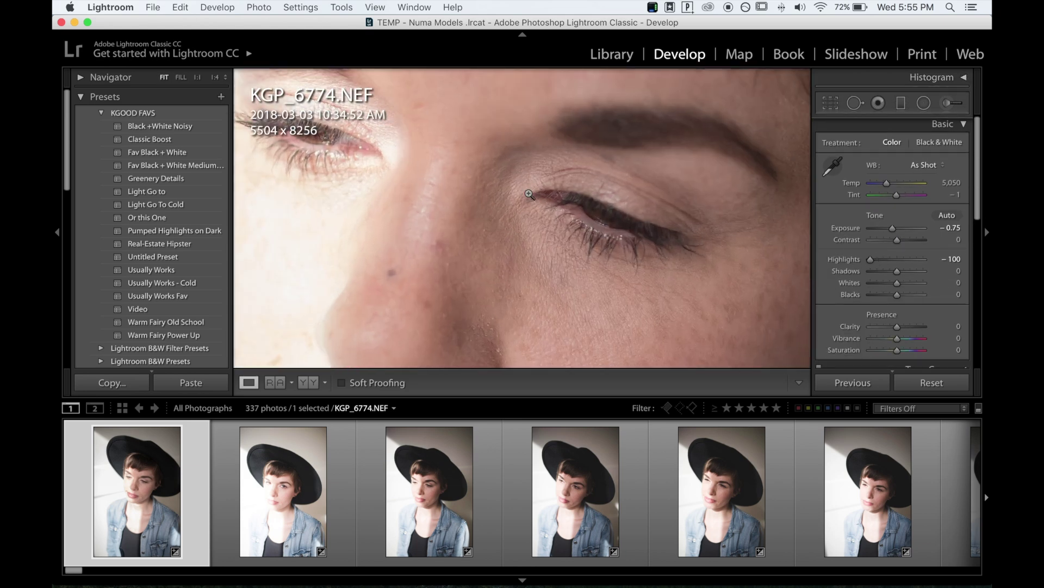
{"action": "left_click", "coordinate": [529, 193]}
{"action": "key", "text": "1"}
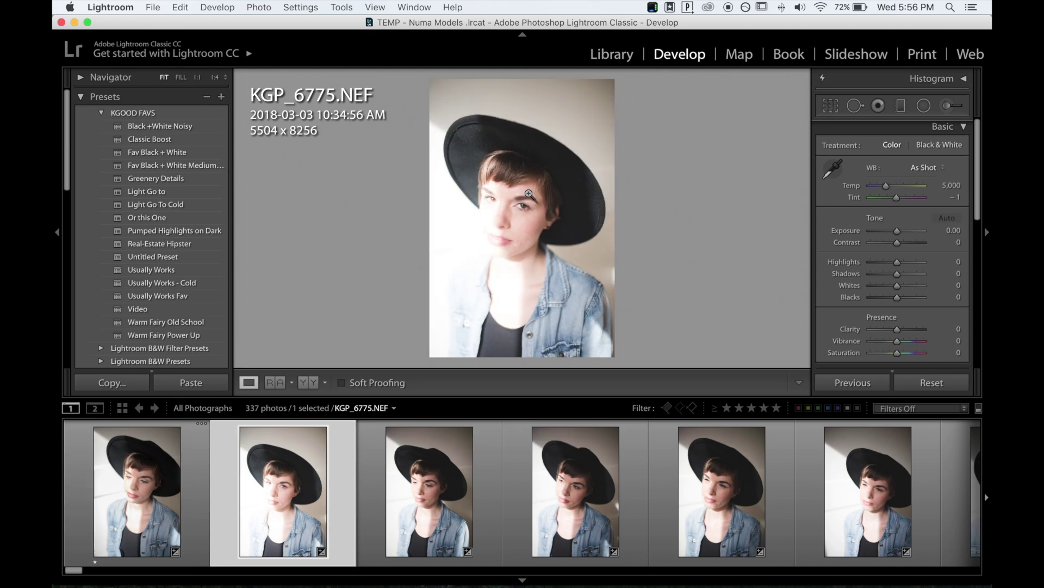
{"action": "key", "text": "Right"}
{"action": "key", "text": "1"}
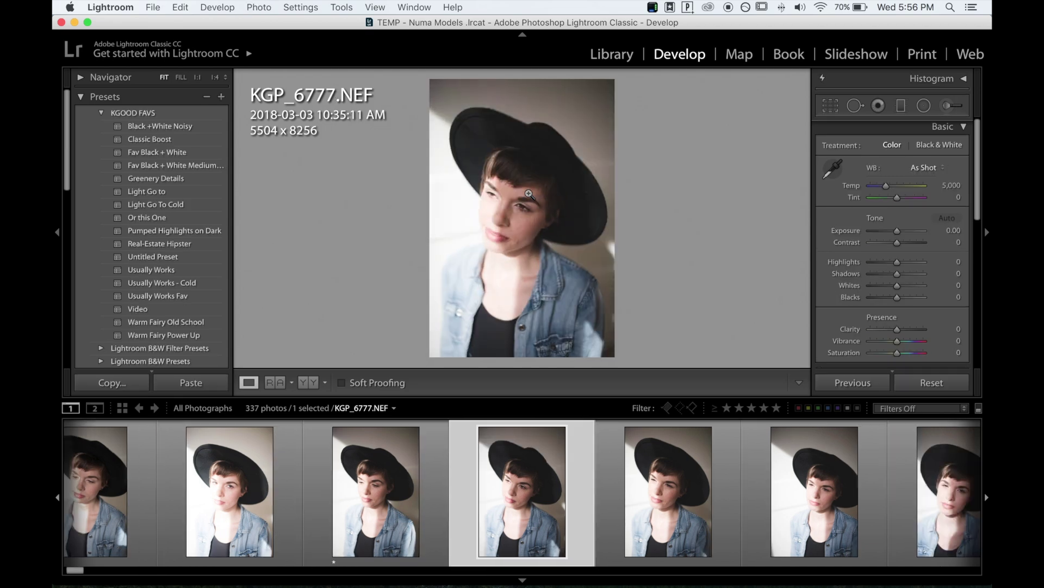
{"action": "key", "text": "Right"}
{"action": "key", "text": "Right"}
{"action": "key", "text": "1"}
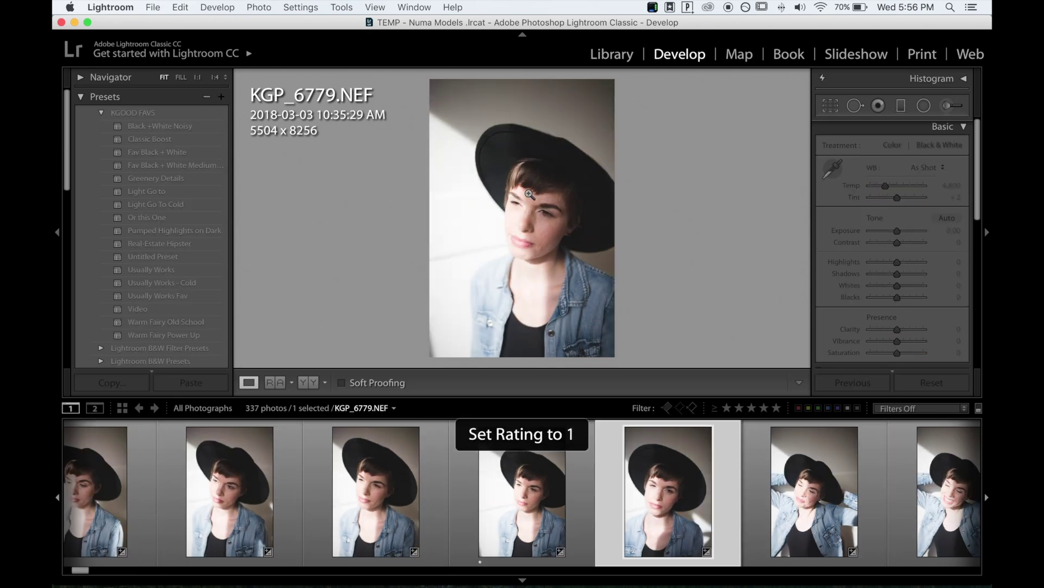
- Move ahead through the photos without rating them to KGP_6787.NEF, the full-length shot on the chair
{"action": "key", "text": "Right"}
{"action": "key", "text": "Right"}
{"action": "key", "text": "Right"}
{"action": "key", "text": "Right"}
{"action": "key", "text": "Right"}
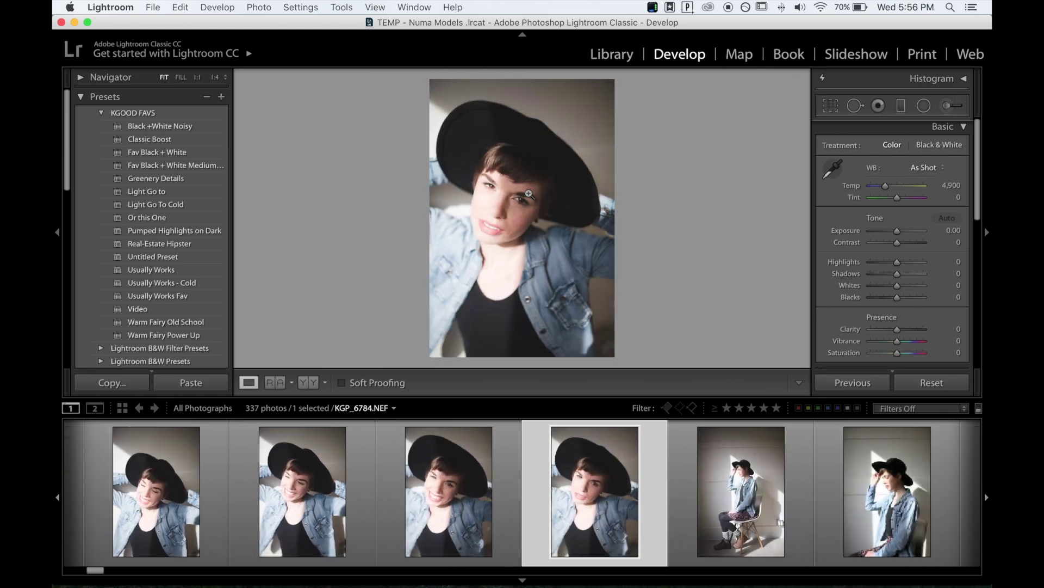
{"action": "key", "text": "Right"}
{"action": "key", "text": "Right"}
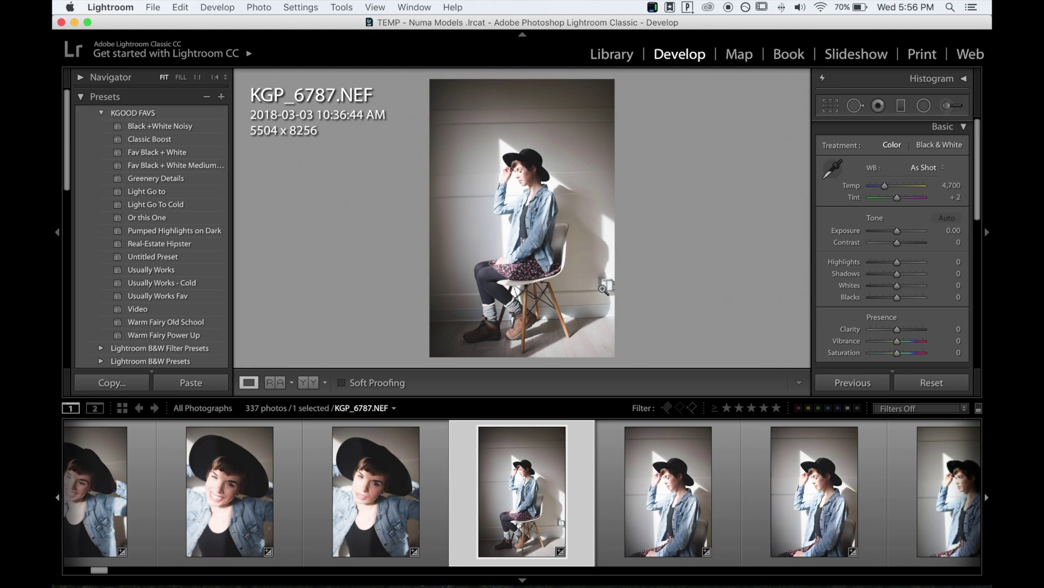
- Try to heal away the wall outlet beside the chair with a size 79 Spot Removal brush
{"action": "left_click", "coordinate": [856, 106]}
{"action": "scroll", "coordinate": [598, 280], "scroll_direction": "up", "scroll_amount": 3}
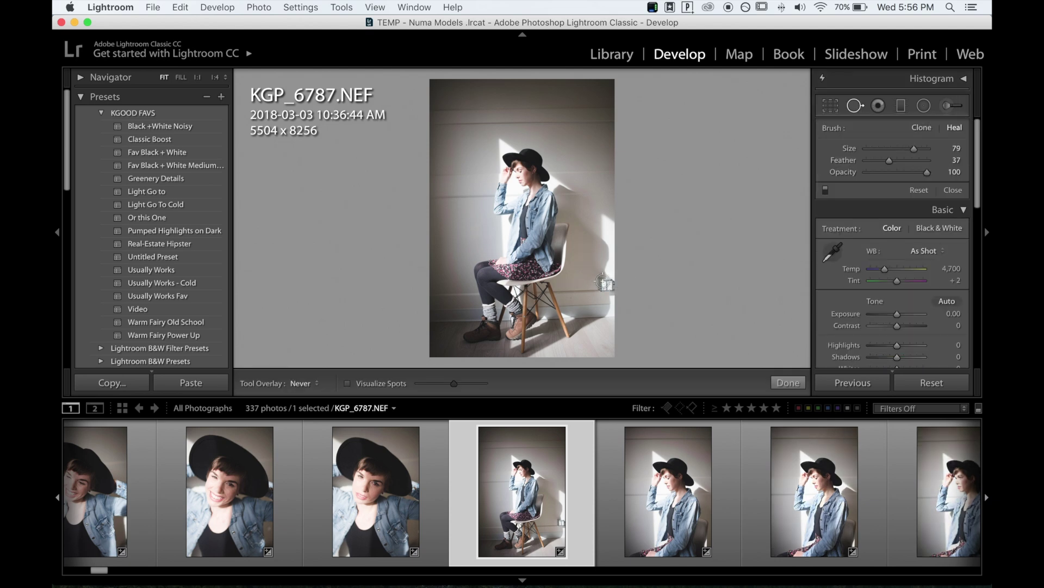
{"action": "left_click", "coordinate": [600, 281]}
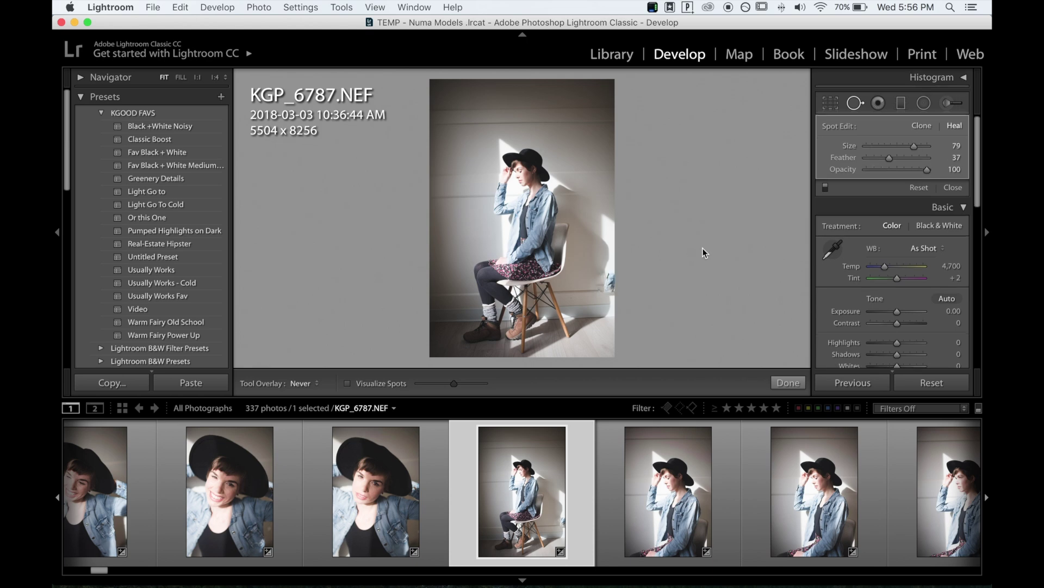
{"action": "key", "text": "super+z"}
- Heal away the wall outlet beside the chair with a size 64 brush and give KGP_6787.NEF a yellow label
{"action": "key", "text": "bracketleft"}
{"action": "key", "text": "7"}
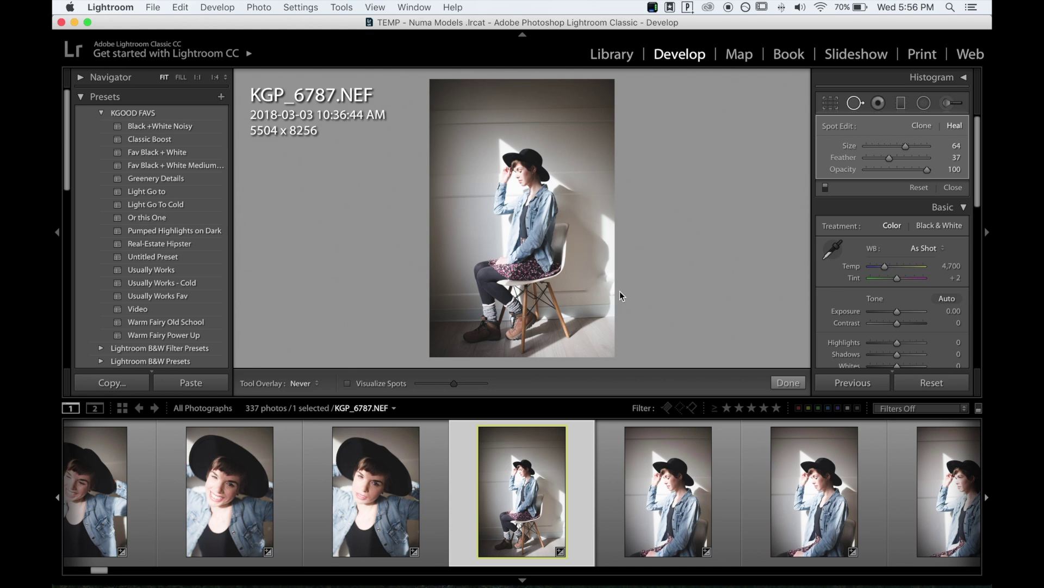
{"action": "left_click", "coordinate": [610, 490]}
{"action": "left_click", "coordinate": [489, 488]}
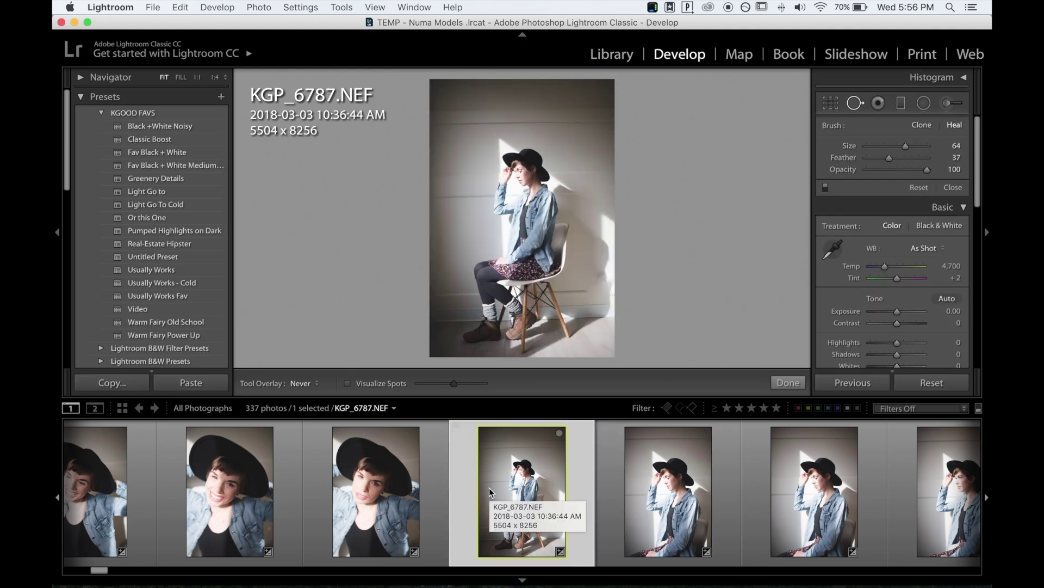
- Browse further along the shoot past KGP_7108.NEF and open the portrait KGP_7131.NEF
{"action": "left_click_drag", "start_coordinate": [99, 569], "coordinate": [523, 578]}
{"action": "left_click", "coordinate": [424, 513]}
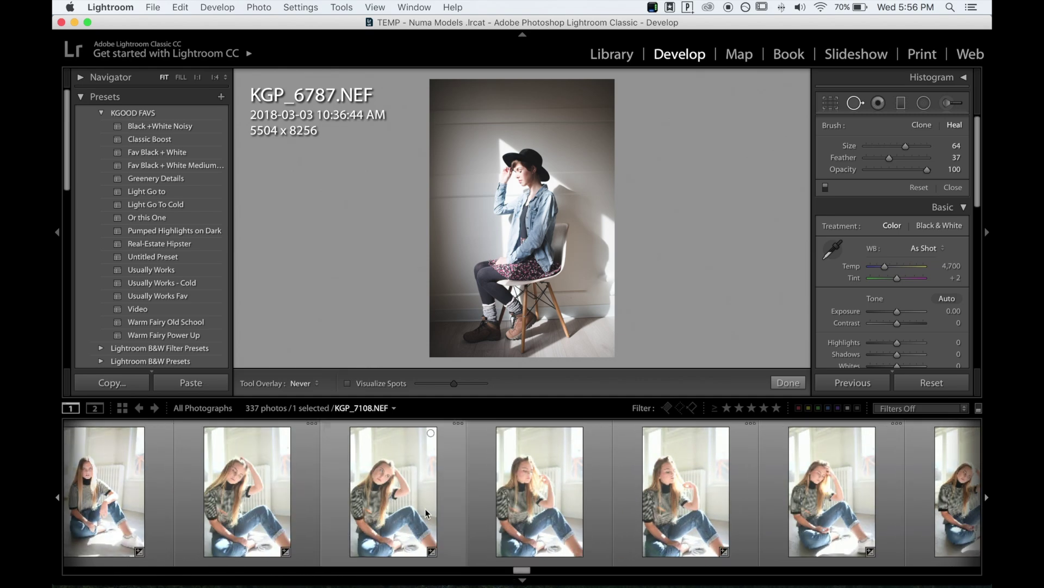
{"action": "scroll", "coordinate": [424, 513], "scroll_direction": "down", "scroll_amount": 8}
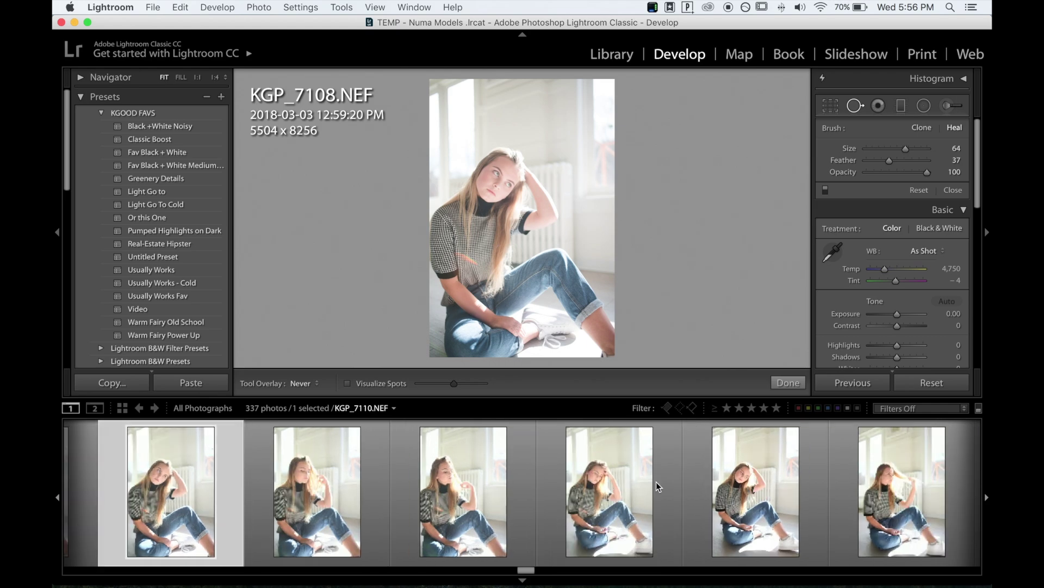
{"action": "scroll", "coordinate": [658, 478], "scroll_direction": "down", "scroll_amount": 8}
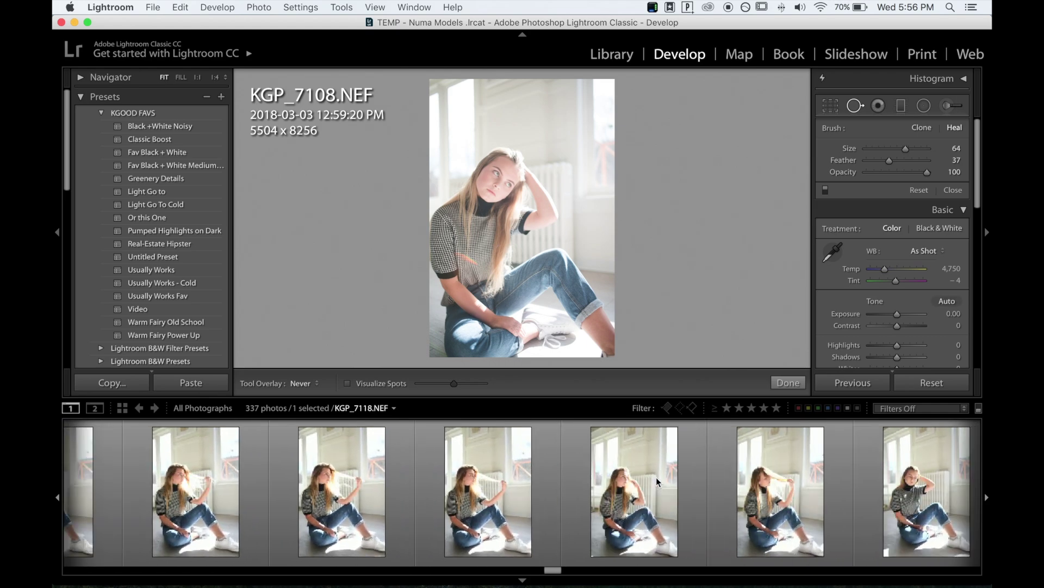
{"action": "left_click", "coordinate": [653, 481]}
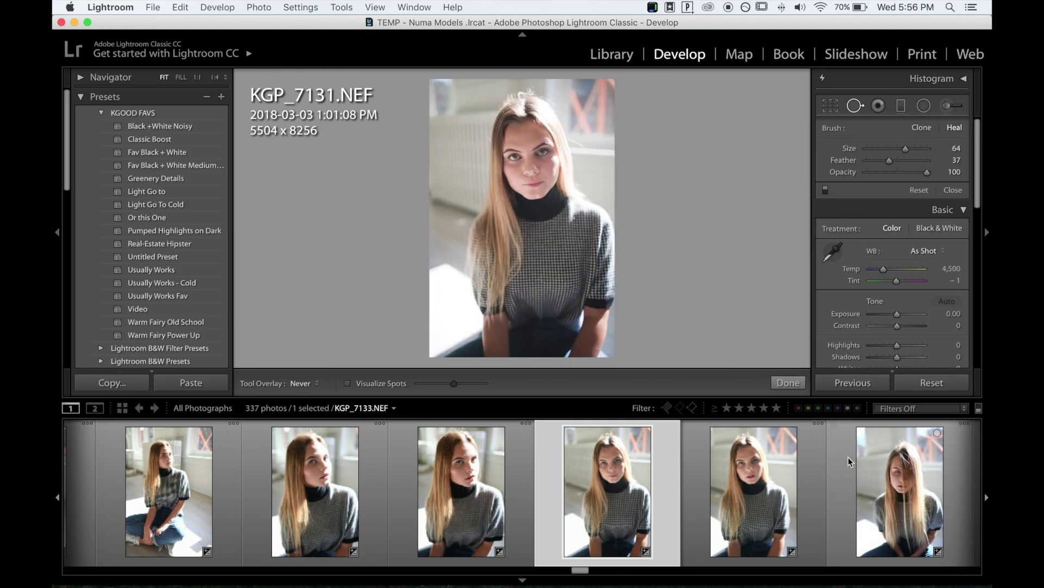
{"action": "scroll", "coordinate": [851, 462], "scroll_direction": "down", "scroll_amount": 10}
{"action": "scroll", "coordinate": [846, 462], "scroll_direction": "up", "scroll_amount": 5}
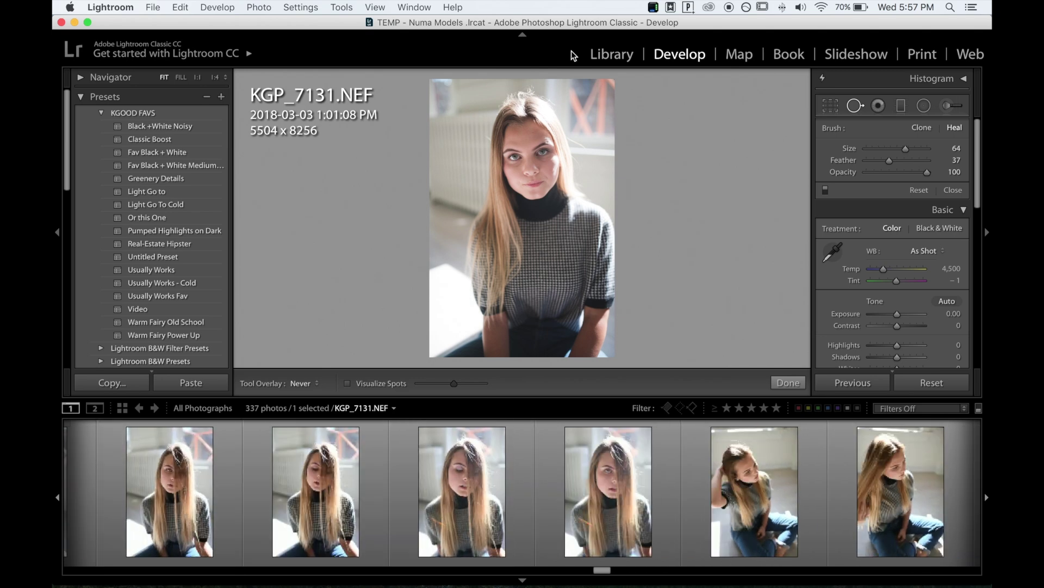
- Heal the shadows under both eyes of KGP_7131.NEF at 1:1 with a size 28 Spot Removal brush
{"action": "key", "text": "q"}
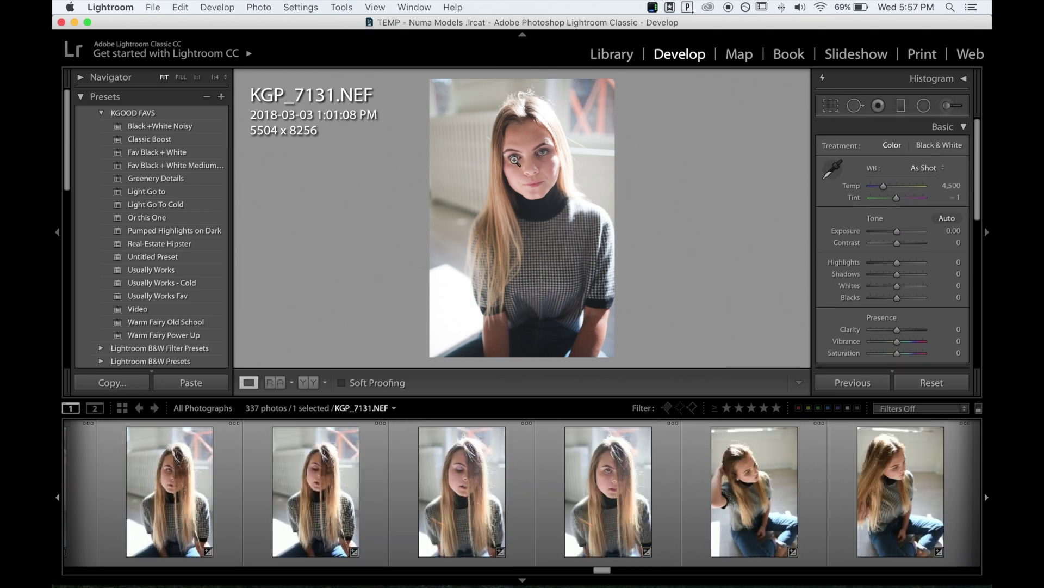
{"action": "left_click", "coordinate": [530, 161]}
{"action": "left_click_drag", "start_coordinate": [700, 168], "coordinate": [497, 236]}
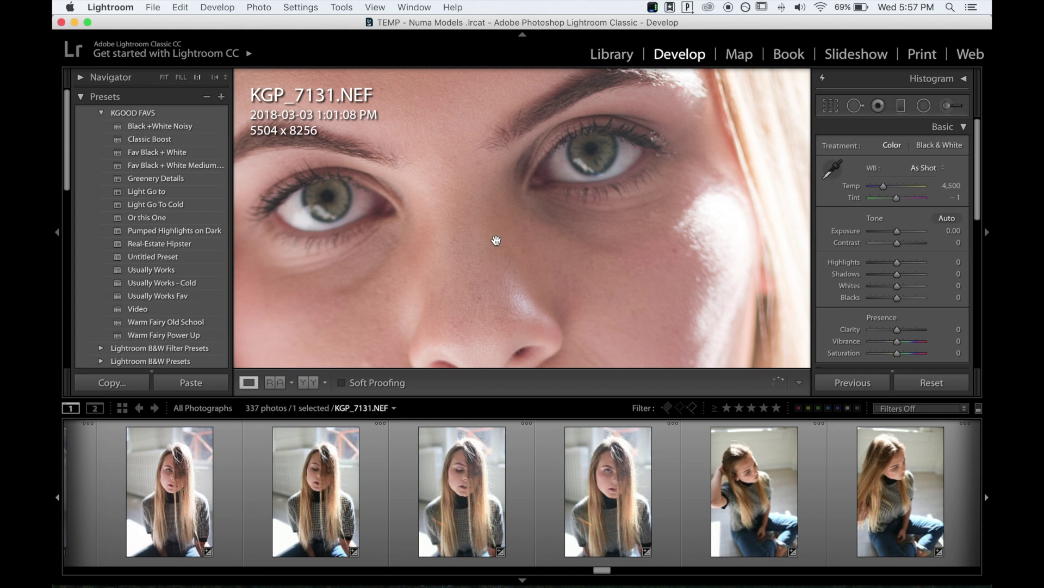
{"action": "left_click", "coordinate": [855, 106]}
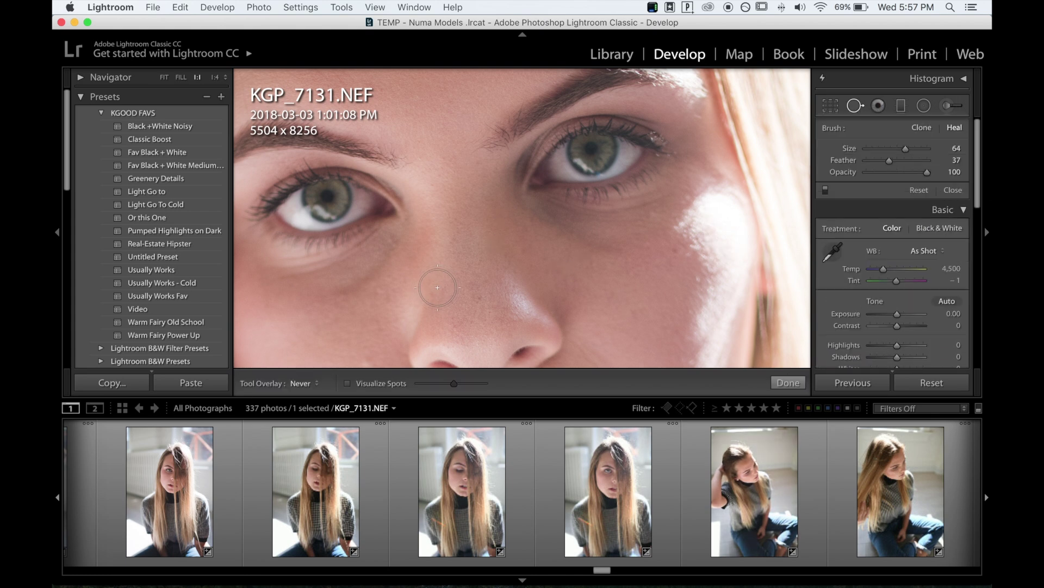
{"action": "scroll", "coordinate": [394, 244], "scroll_direction": "down", "scroll_amount": 4}
{"action": "scroll", "coordinate": [395, 243], "scroll_direction": "down", "scroll_amount": 2}
{"action": "scroll", "coordinate": [392, 241], "scroll_direction": "up", "scroll_amount": 3}
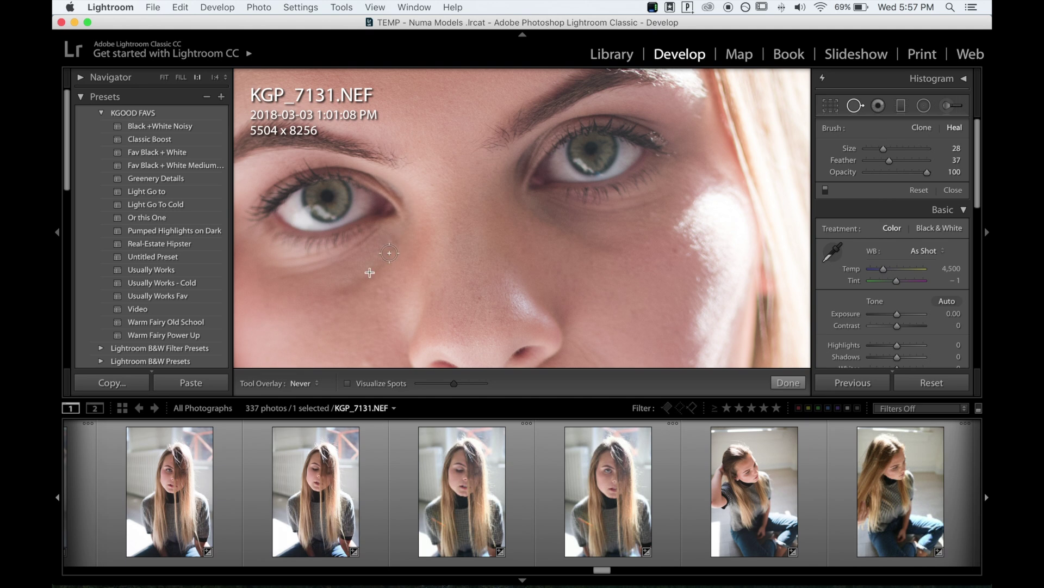
{"action": "mouse_move", "coordinate": [395, 243]}
{"action": "left_mouse_down"}
{"action": "mouse_move", "coordinate": [348, 288]}
{"action": "mouse_move", "coordinate": [315, 289]}
{"action": "left_mouse_up"}
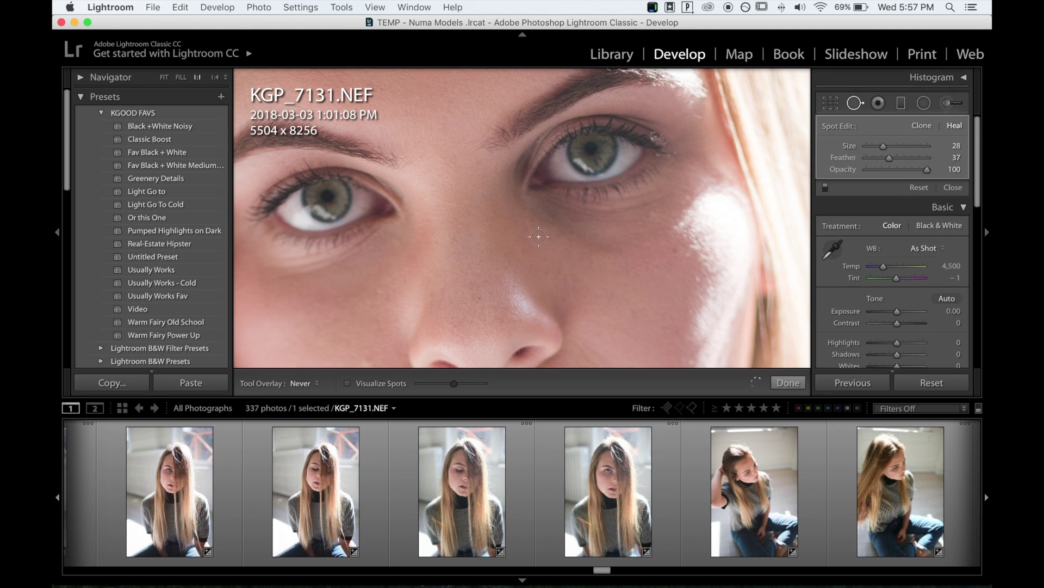
{"action": "mouse_move", "coordinate": [541, 213]}
{"action": "left_mouse_down"}
{"action": "mouse_move", "coordinate": [599, 254]}
{"action": "mouse_move", "coordinate": [626, 245]}
{"action": "left_mouse_up"}
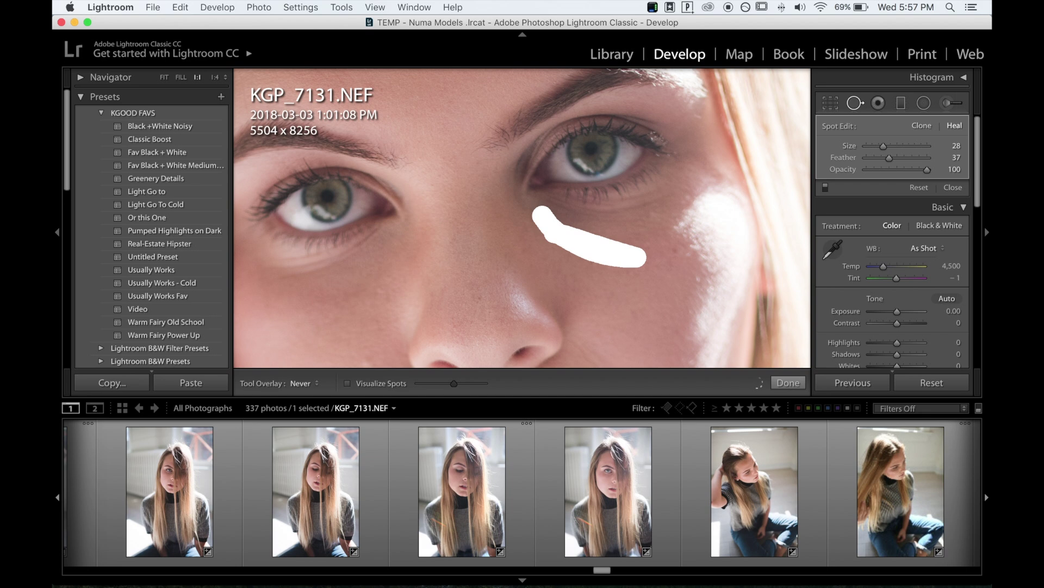
{"action": "left_click_drag", "start_coordinate": [532, 217], "coordinate": [557, 228]}
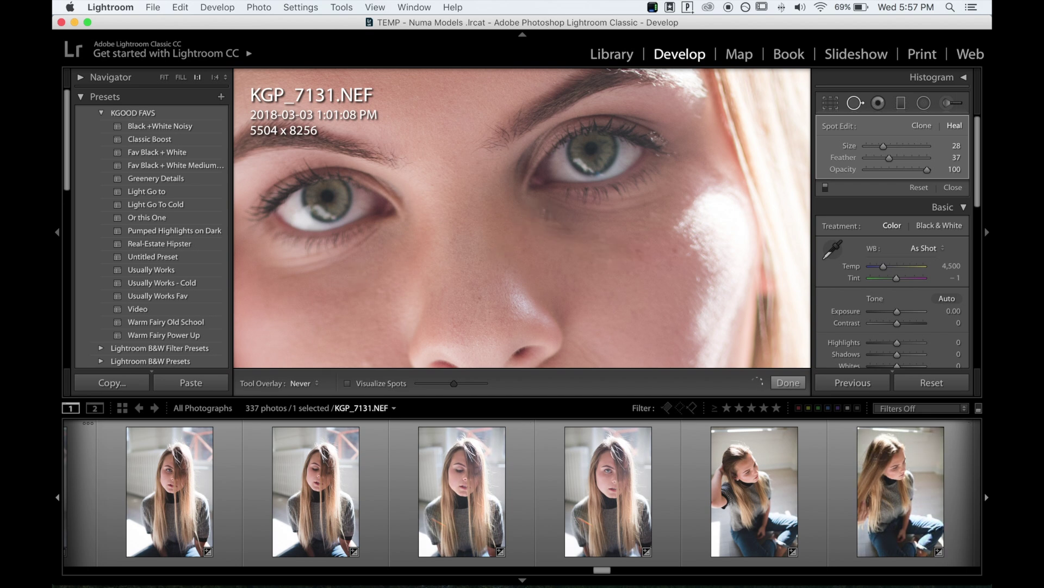
- Heal the marks on the forehead above the eyebrows with the size 28 brush
{"action": "left_click_drag", "start_coordinate": [489, 276], "coordinate": [574, 175]}
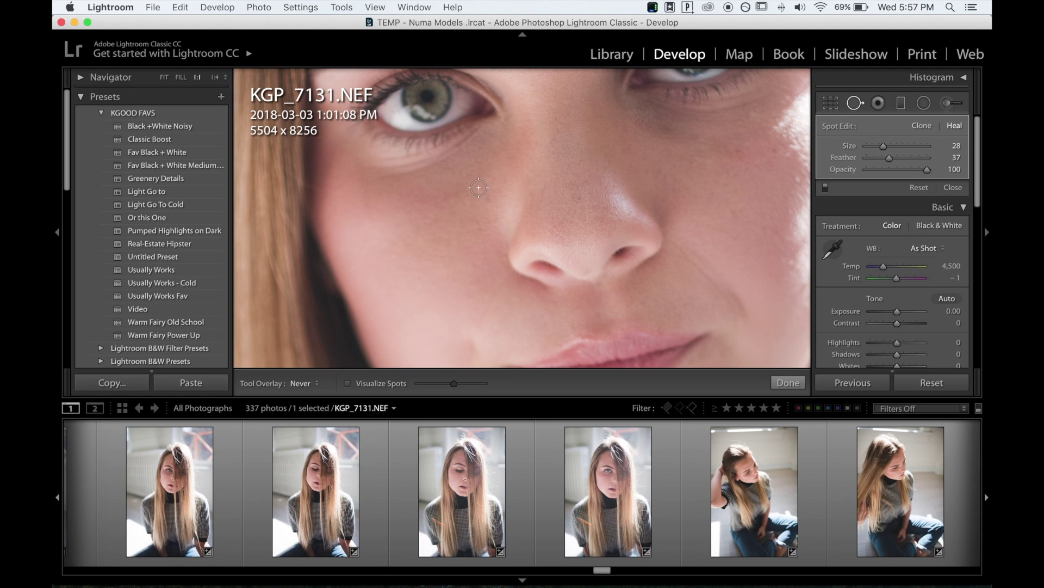
{"action": "left_click_drag", "start_coordinate": [553, 133], "coordinate": [546, 339]}
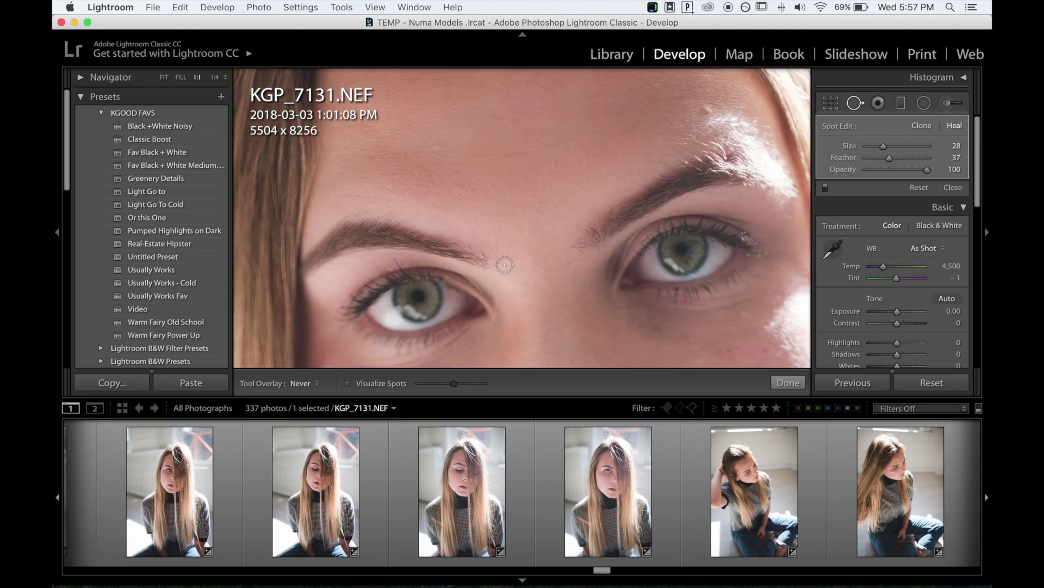
{"action": "left_click_drag", "start_coordinate": [532, 185], "coordinate": [497, 275]}
{"action": "left_click", "coordinate": [565, 157]}
{"action": "left_click_drag", "start_coordinate": [524, 153], "coordinate": [628, 123]}
{"action": "left_click_drag", "start_coordinate": [609, 219], "coordinate": [584, 234]}
- Inspect the retouched skin around the eyes and nose at 1:1 and return to the fitted view
{"action": "left_click_drag", "start_coordinate": [544, 305], "coordinate": [433, 112]}
{"action": "scroll", "coordinate": [511, 224], "scroll_direction": "down", "scroll_amount": 10}
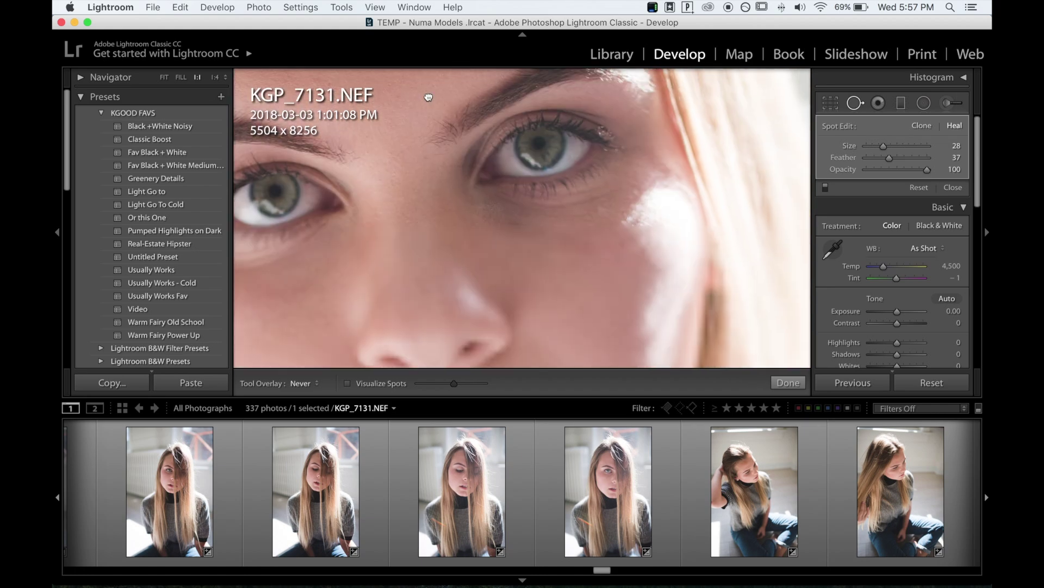
{"action": "left_click_drag", "start_coordinate": [487, 153], "coordinate": [536, 215]}
{"action": "left_click_drag", "start_coordinate": [499, 163], "coordinate": [526, 190]}
{"action": "scroll", "coordinate": [546, 223], "scroll_direction": "up", "scroll_amount": 6}
{"action": "scroll", "coordinate": [547, 223], "scroll_direction": "up", "scroll_amount": 2}
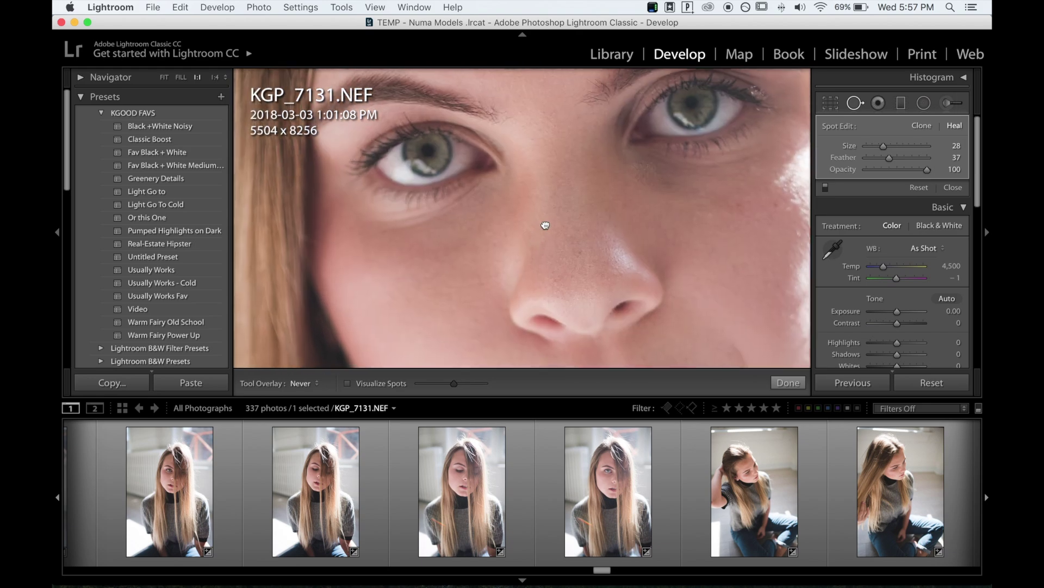
{"action": "left_click", "coordinate": [585, 222]}
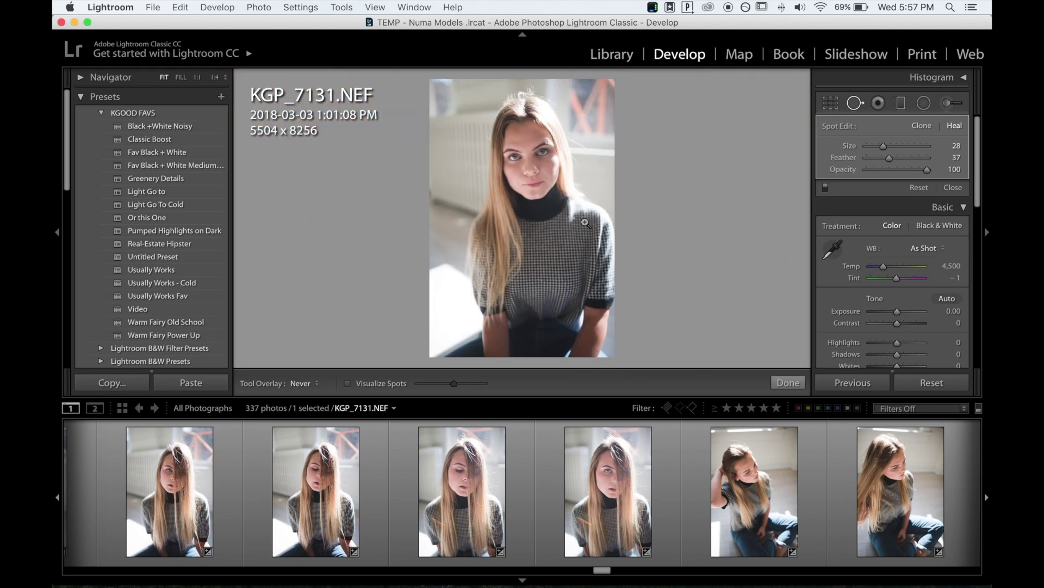
- Start an Adjustment Brush mask on the bridge of the nose at 1:1 with Highlights 0, Clarity −100 and Sharpness −100
{"action": "left_click", "coordinate": [544, 155]}
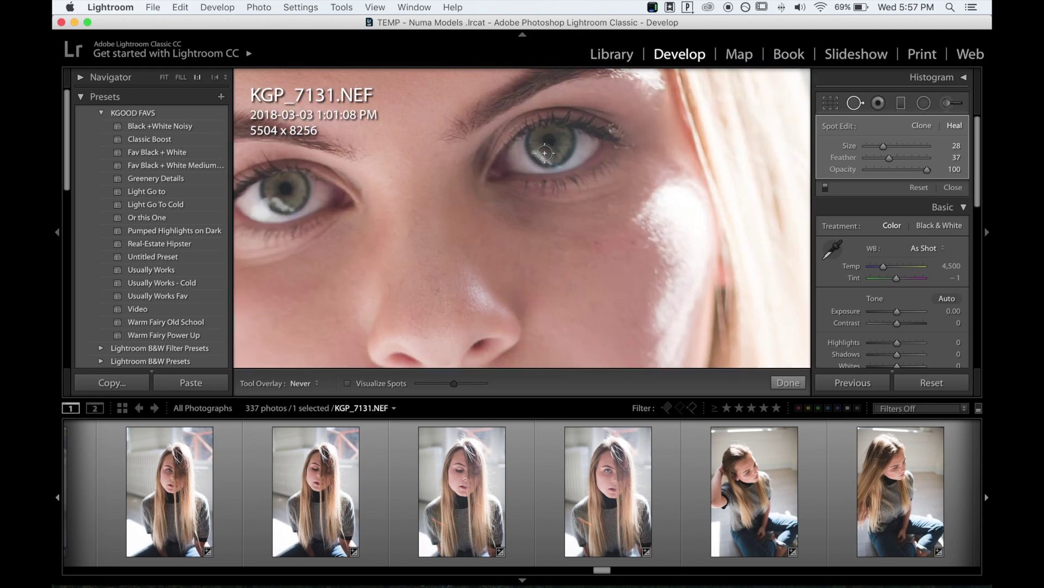
{"action": "left_click", "coordinate": [948, 105]}
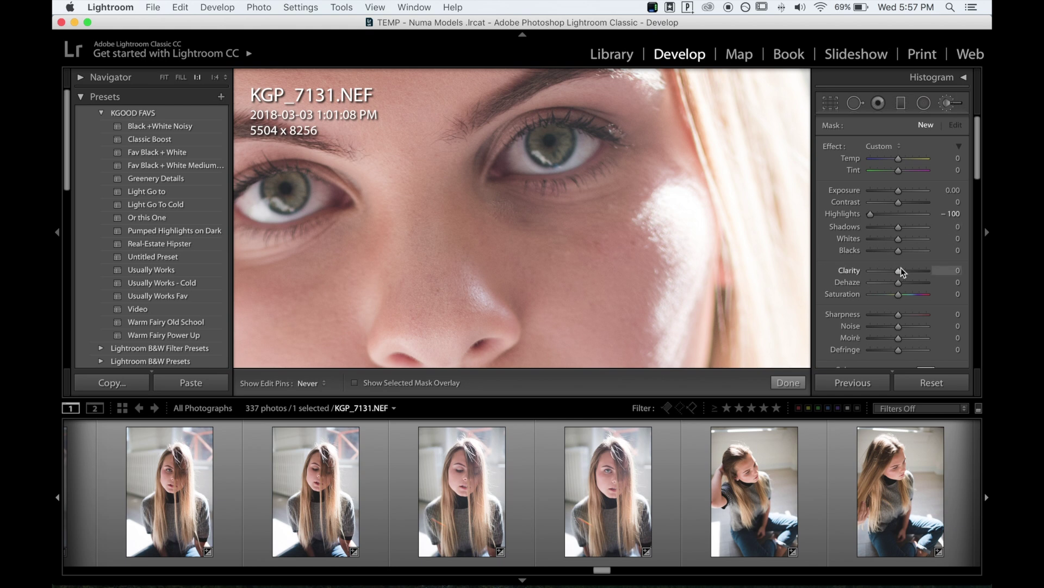
{"action": "double_click", "coordinate": [841, 215]}
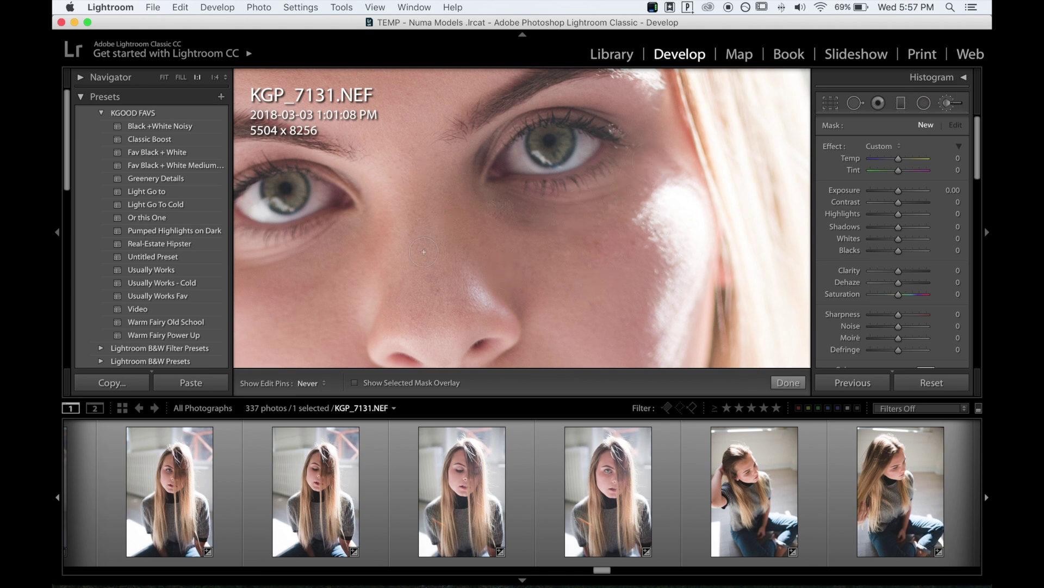
{"action": "left_click", "coordinate": [442, 197]}
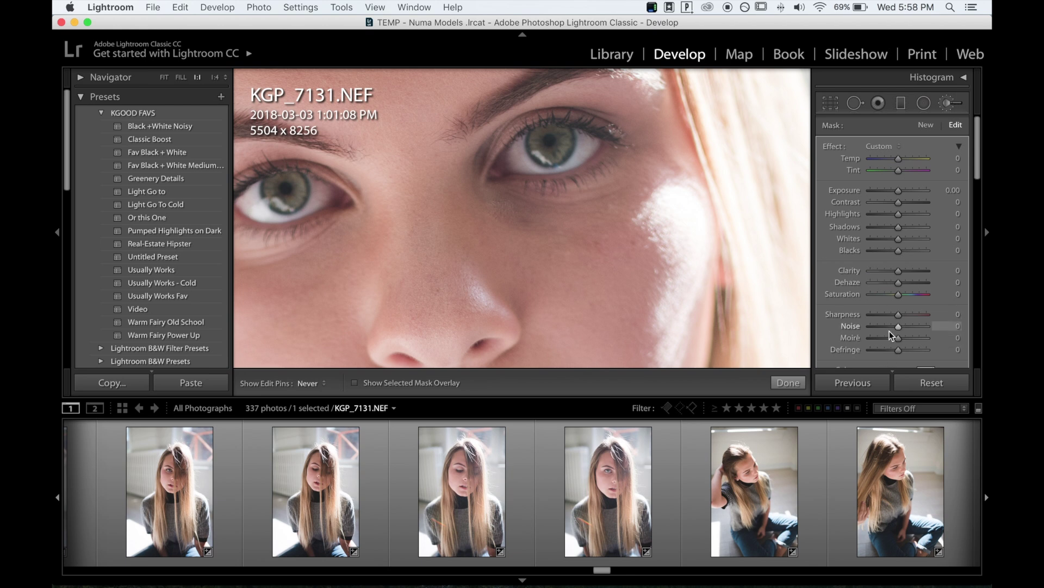
{"action": "left_click", "coordinate": [887, 315]}
{"action": "left_click_drag", "start_coordinate": [885, 314], "coordinate": [812, 315]}
{"action": "left_click_drag", "start_coordinate": [890, 269], "coordinate": [841, 275]}
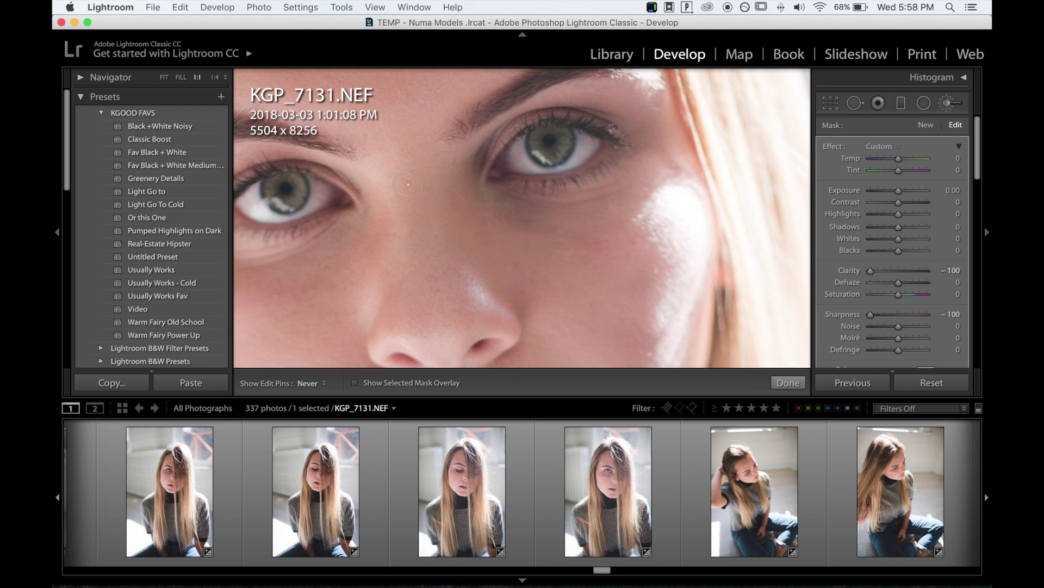
- Brush the softening effect over the skin of the forehead, nose, cheeks and chin, and return to the fitted view
{"action": "scroll", "coordinate": [434, 204], "scroll_direction": "up", "scroll_amount": 5}
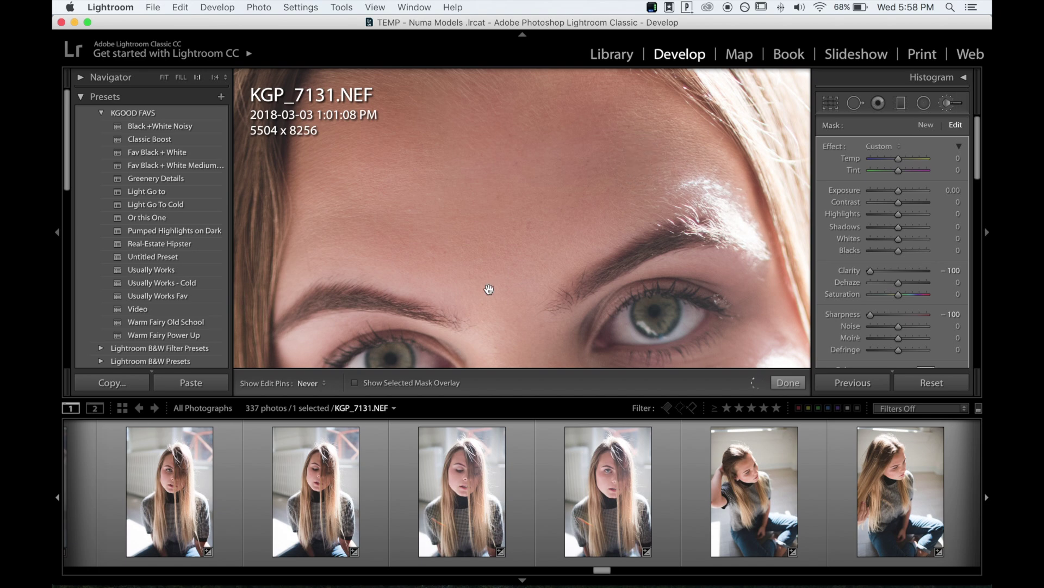
{"action": "scroll", "coordinate": [489, 289], "scroll_direction": "down", "scroll_amount": 5}
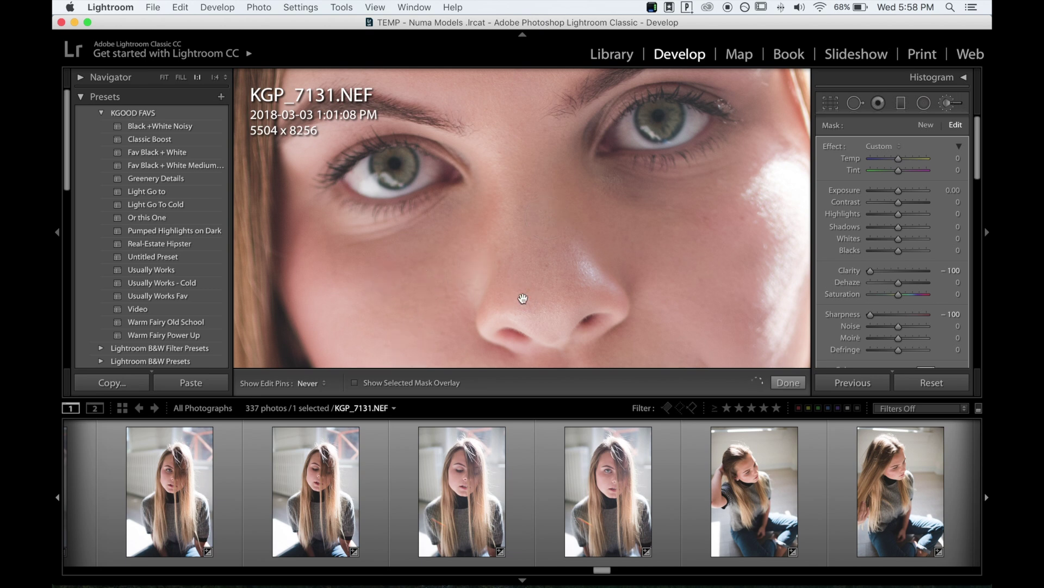
{"action": "left_click_drag", "start_coordinate": [522, 299], "coordinate": [501, 203]}
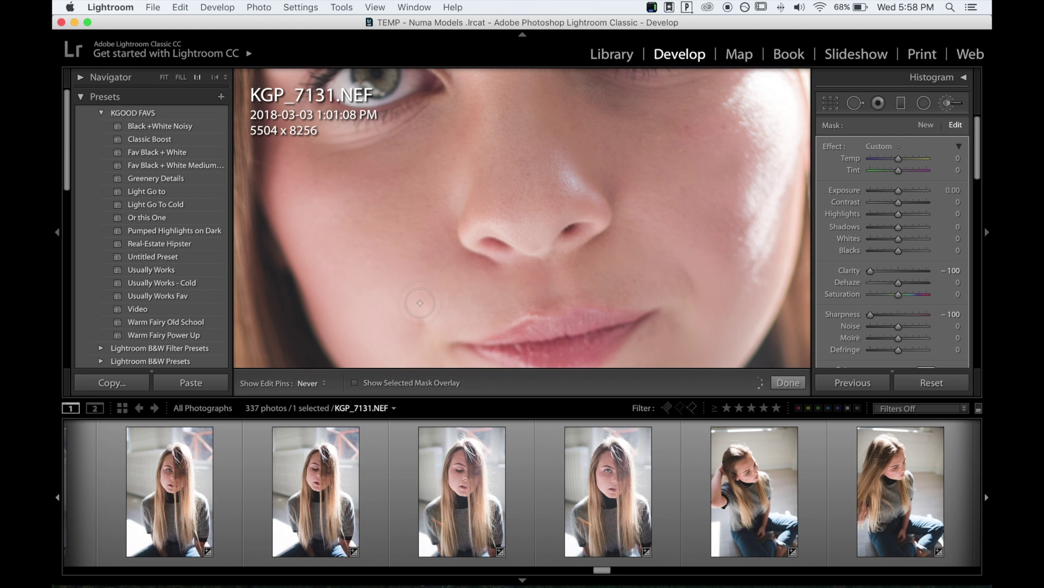
{"action": "left_click_drag", "start_coordinate": [422, 292], "coordinate": [408, 144]}
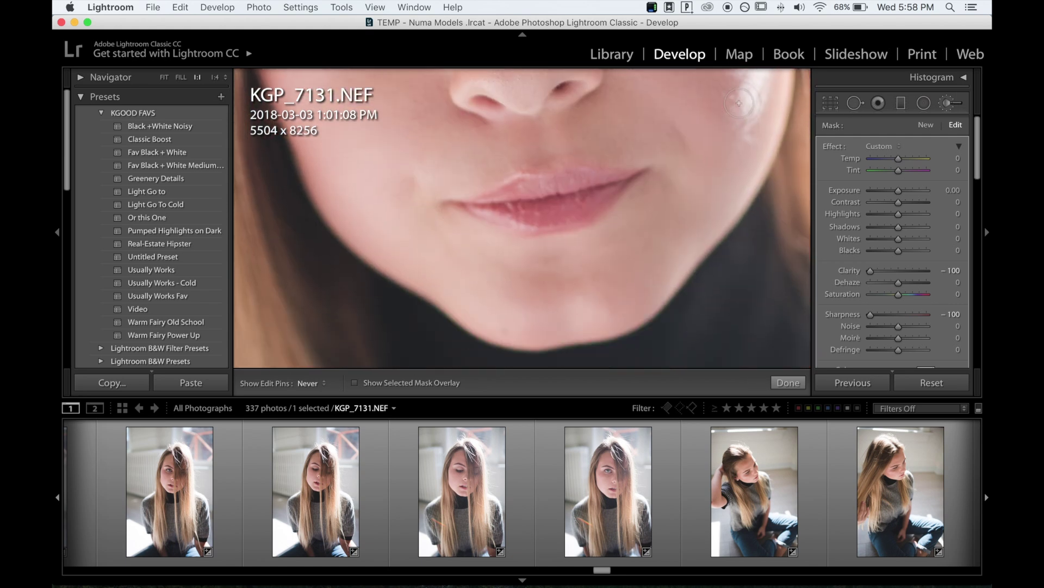
{"action": "left_click", "coordinate": [597, 159]}
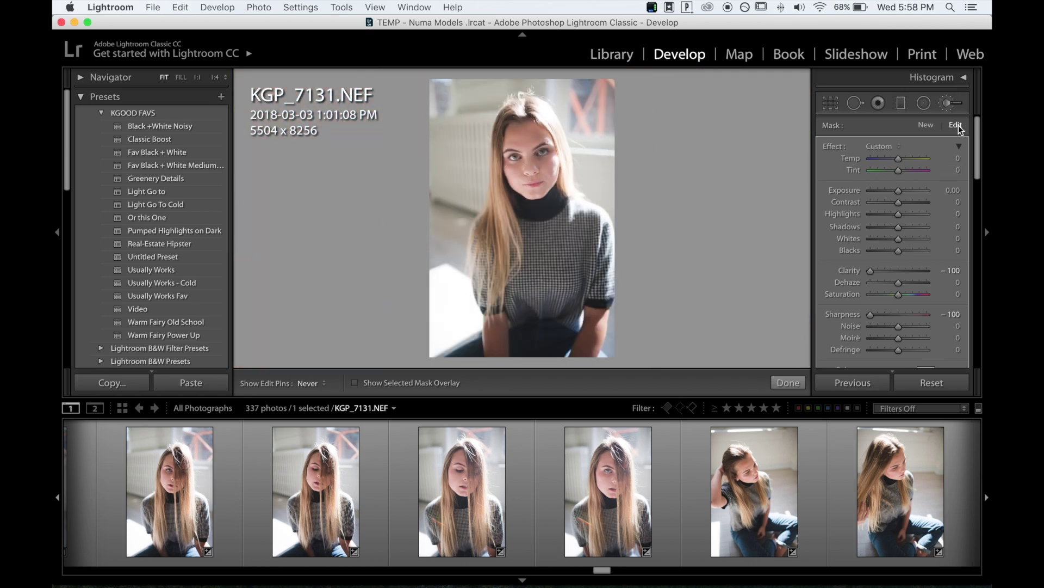
- Toggle the Adjustment Brush effect to compare the portrait with and without the skin softening
{"action": "scroll", "coordinate": [959, 186], "scroll_direction": "down", "scroll_amount": 5}
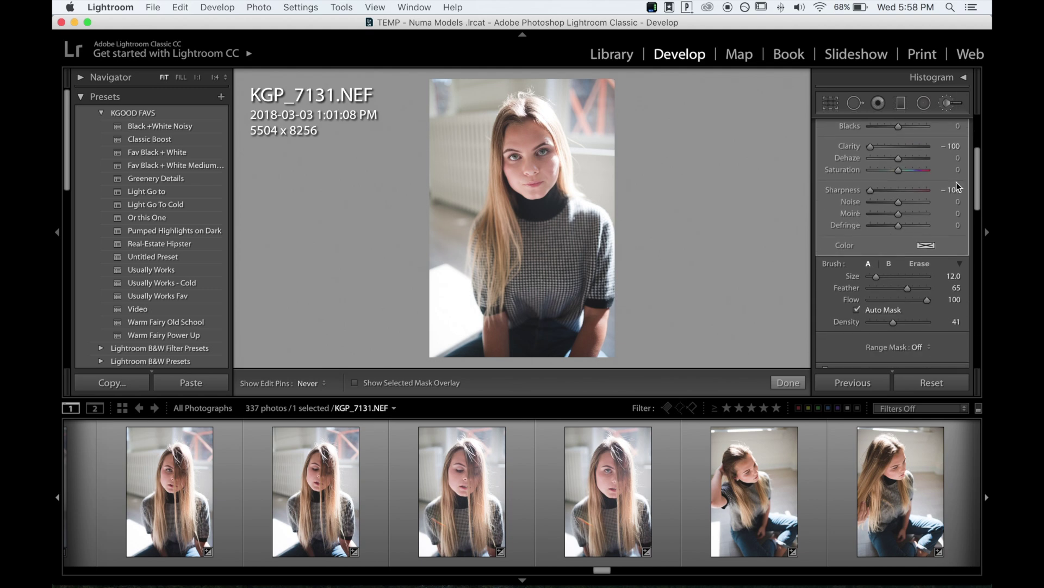
{"action": "scroll", "coordinate": [959, 186], "scroll_direction": "down", "scroll_amount": 3}
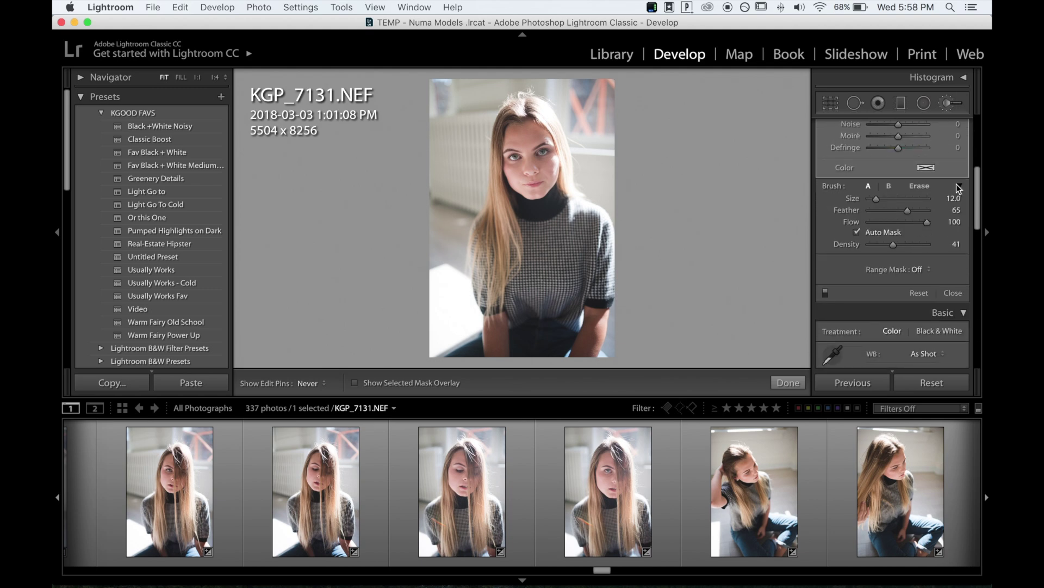
{"action": "left_click", "coordinate": [826, 293]}
{"action": "scroll", "coordinate": [882, 244], "scroll_direction": "up", "scroll_amount": 8}
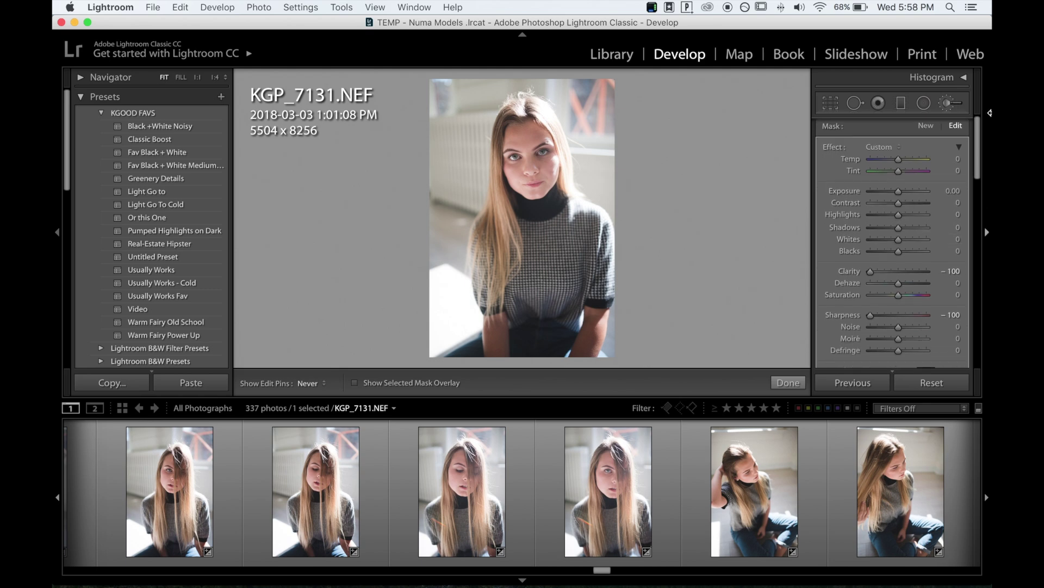
- Close the Adjustment Brush with its effect sliders collapsed and set the photo's Exposure to −0.15
{"action": "left_click", "coordinate": [958, 147]}
{"action": "left_click", "coordinate": [948, 103]}
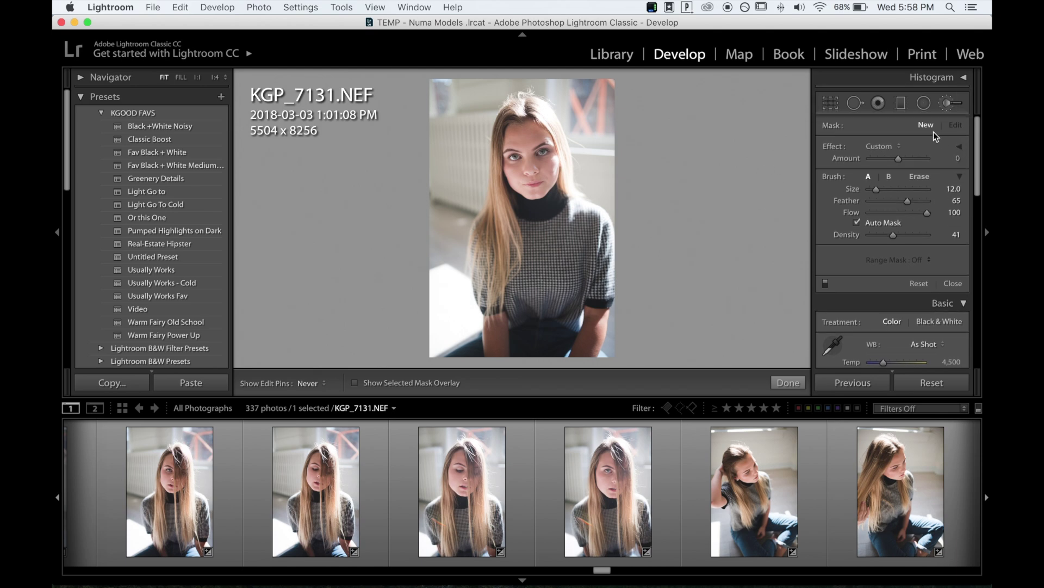
{"action": "left_click", "coordinate": [951, 283]}
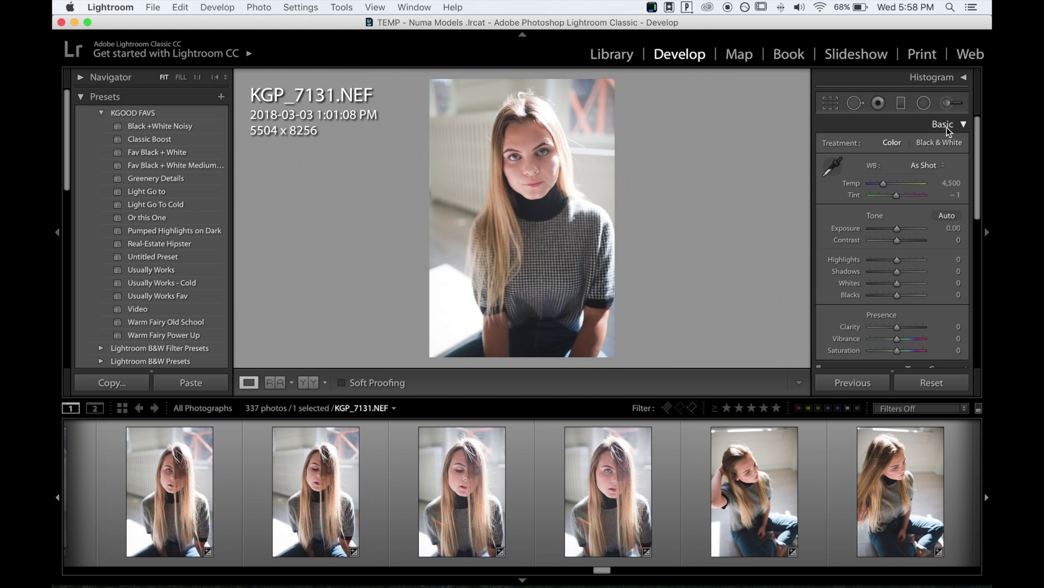
{"action": "mouse_move", "coordinate": [897, 230]}
{"action": "left_mouse_down"}
{"action": "mouse_move", "coordinate": [908, 229]}
{"action": "mouse_move", "coordinate": [896, 230]}
{"action": "left_mouse_up"}
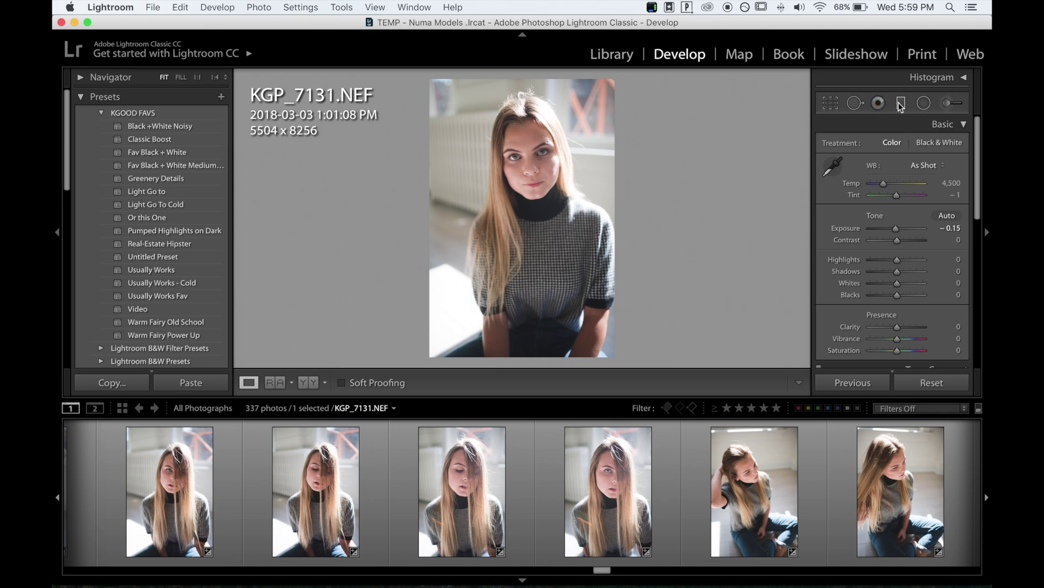
- Look over the Radial Filter's local adjustments and the Develop settings down to Lens Corrections
{"action": "left_click", "coordinate": [923, 108]}
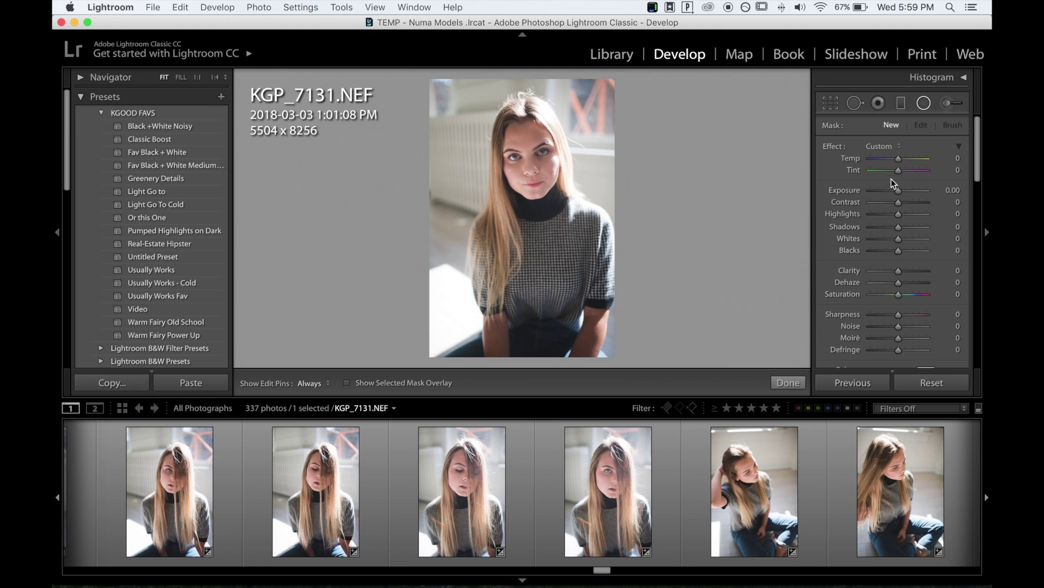
{"action": "left_click_drag", "start_coordinate": [870, 203], "coordinate": [892, 205]}
{"action": "double_click", "coordinate": [847, 202]}
{"action": "left_click", "coordinate": [924, 103]}
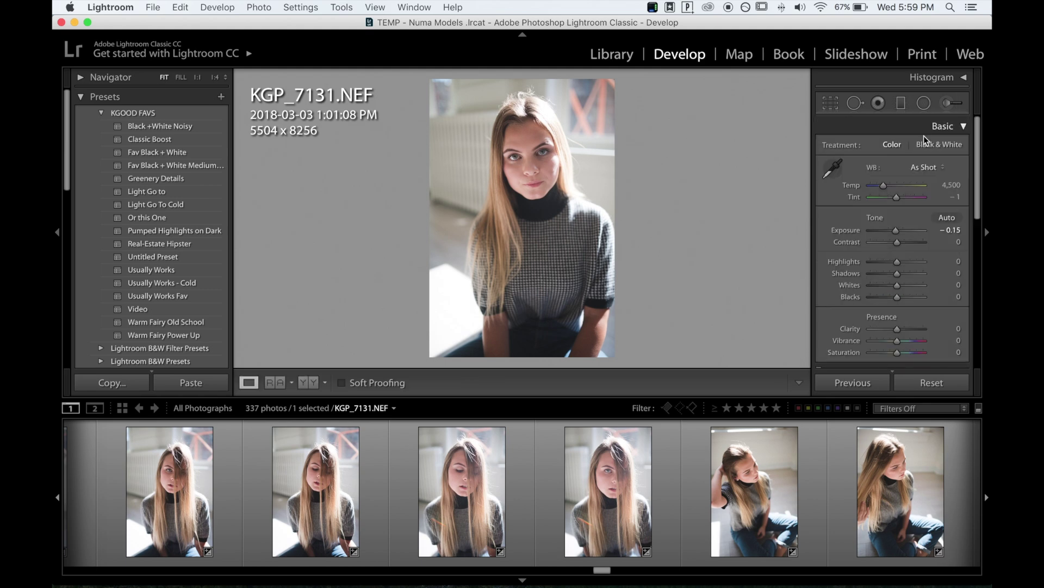
{"action": "left_click", "coordinate": [925, 102]}
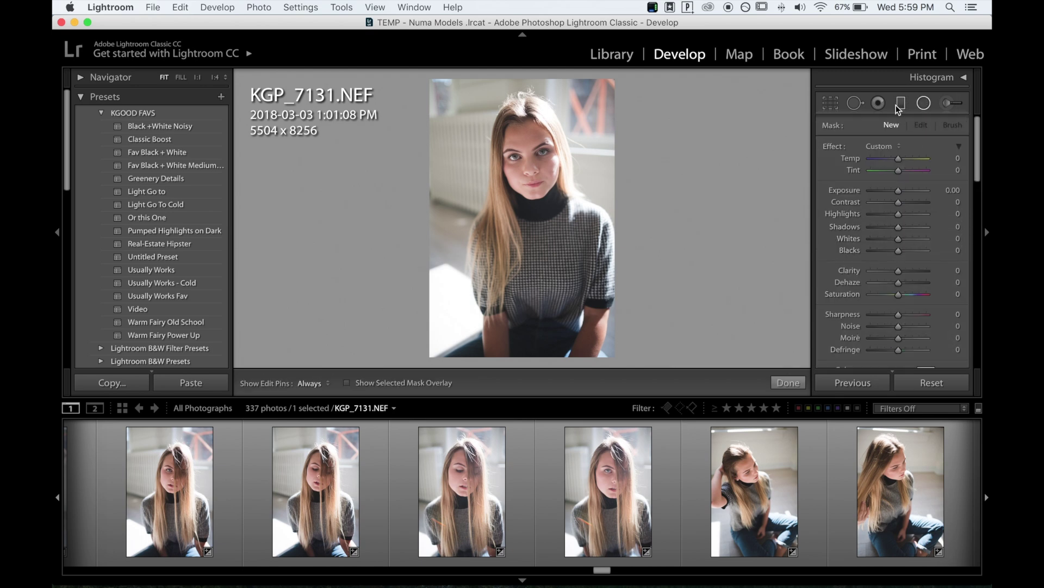
{"action": "left_click", "coordinate": [924, 106]}
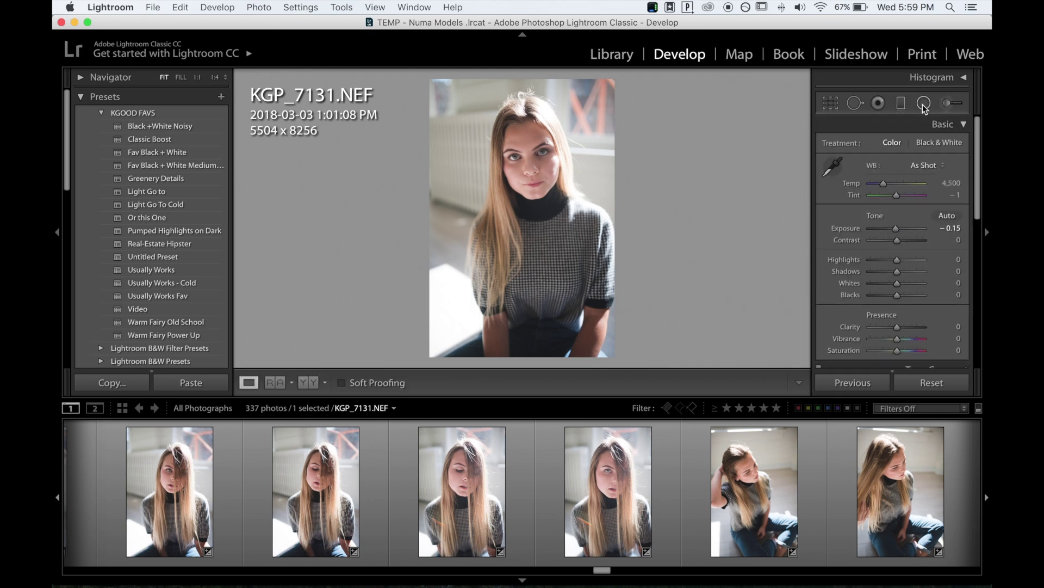
{"action": "scroll", "coordinate": [963, 218], "scroll_direction": "down", "scroll_amount": 3}
{"action": "scroll", "coordinate": [971, 220], "scroll_direction": "up", "scroll_amount": 3}
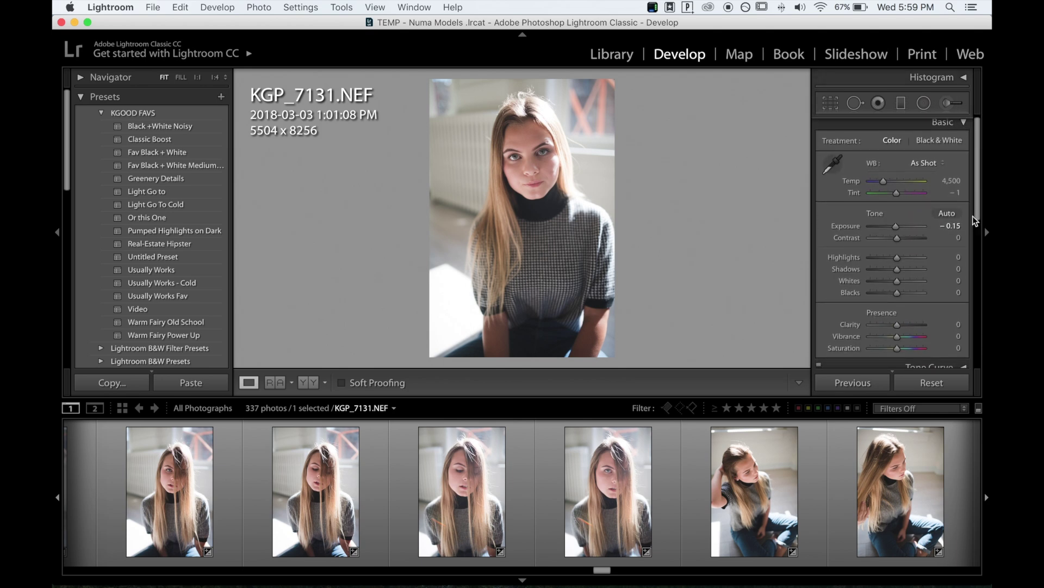
{"action": "scroll", "coordinate": [968, 229], "scroll_direction": "down", "scroll_amount": 8}
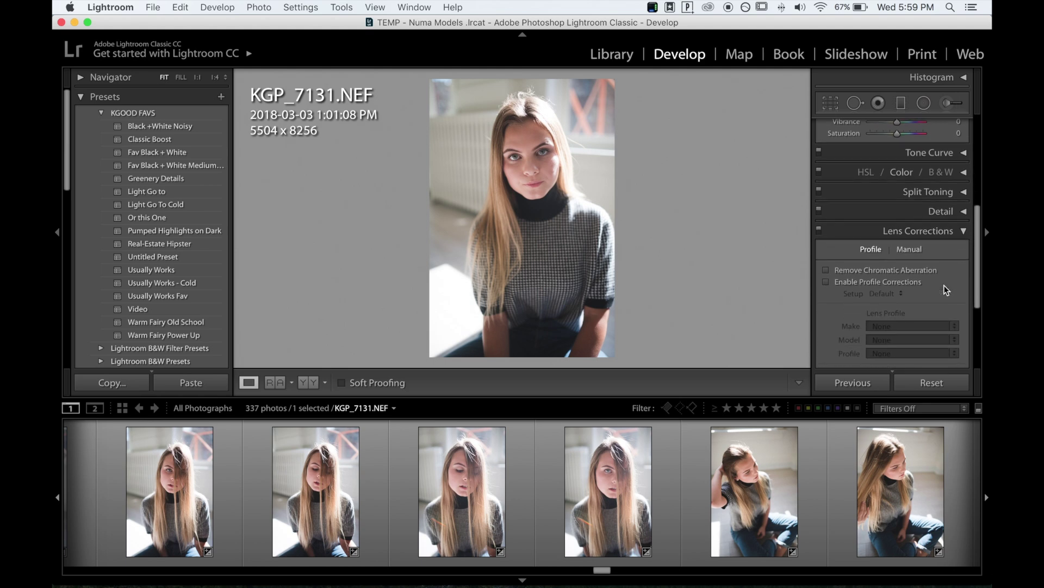
{"action": "scroll", "coordinate": [944, 283], "scroll_direction": "down", "scroll_amount": 2}
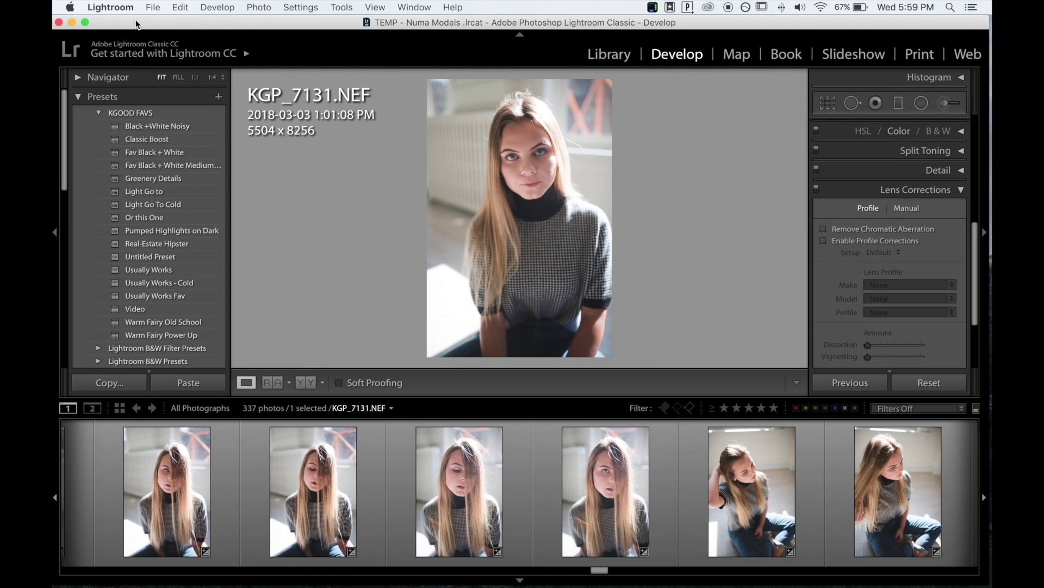
- Open the recent catalog Numa Models March.3rd.lrcat and relaunch Lightroom with it
{"action": "left_click", "coordinate": [153, 7]}
{"action": "mouse_move", "coordinate": [245, 56]}
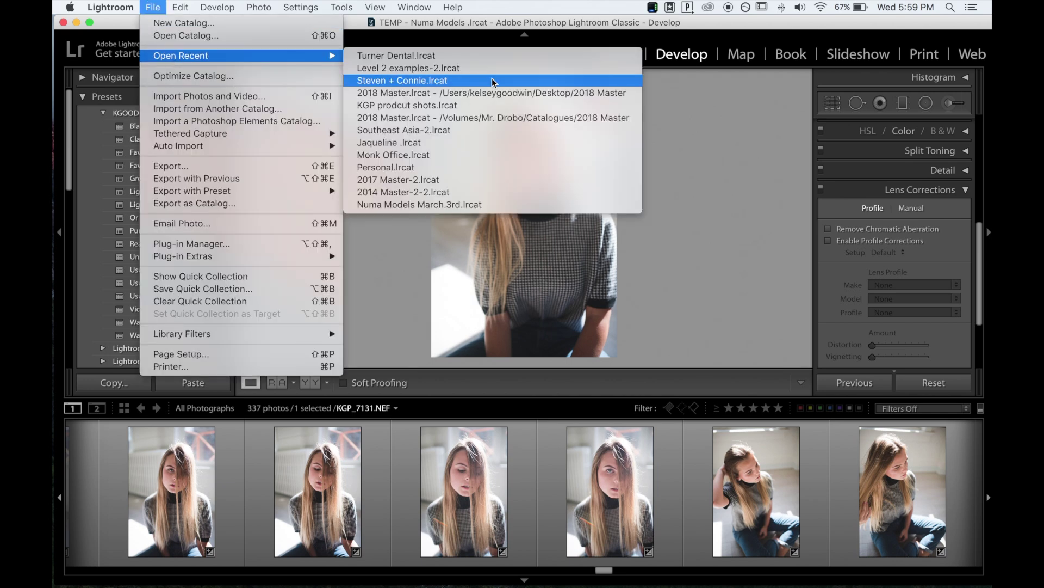
{"action": "left_click", "coordinate": [461, 204]}
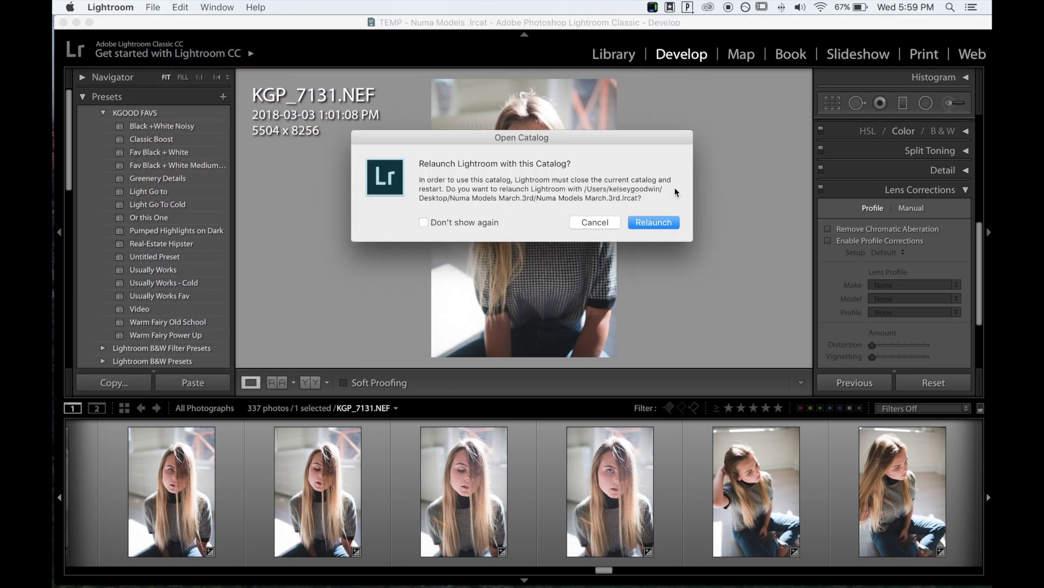
{"action": "left_click", "coordinate": [640, 222]}
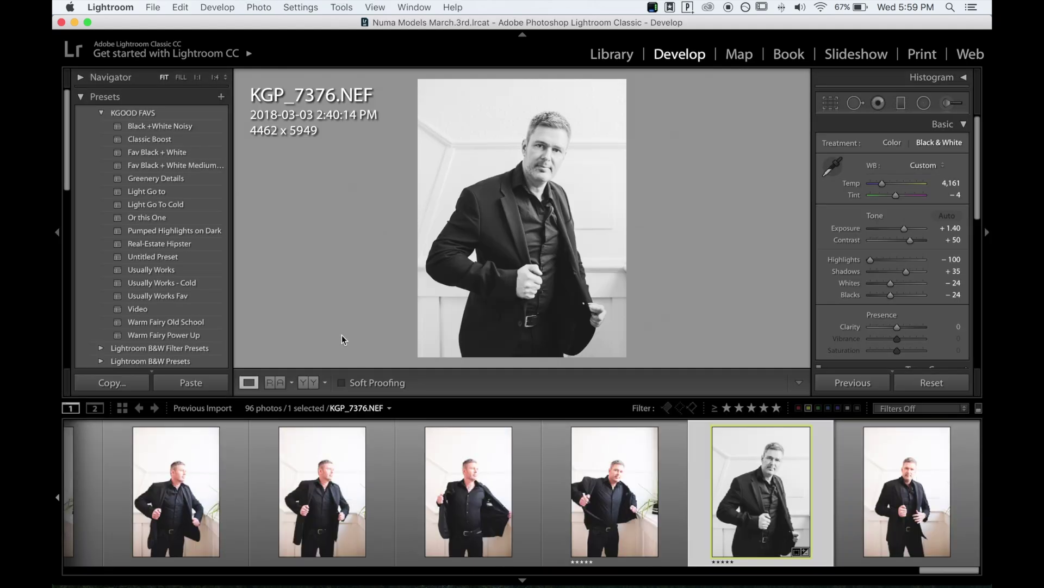
- Expand the catalog's folder list in the Library module and open the 195-photo model folder
{"action": "left_click", "coordinate": [609, 56]}
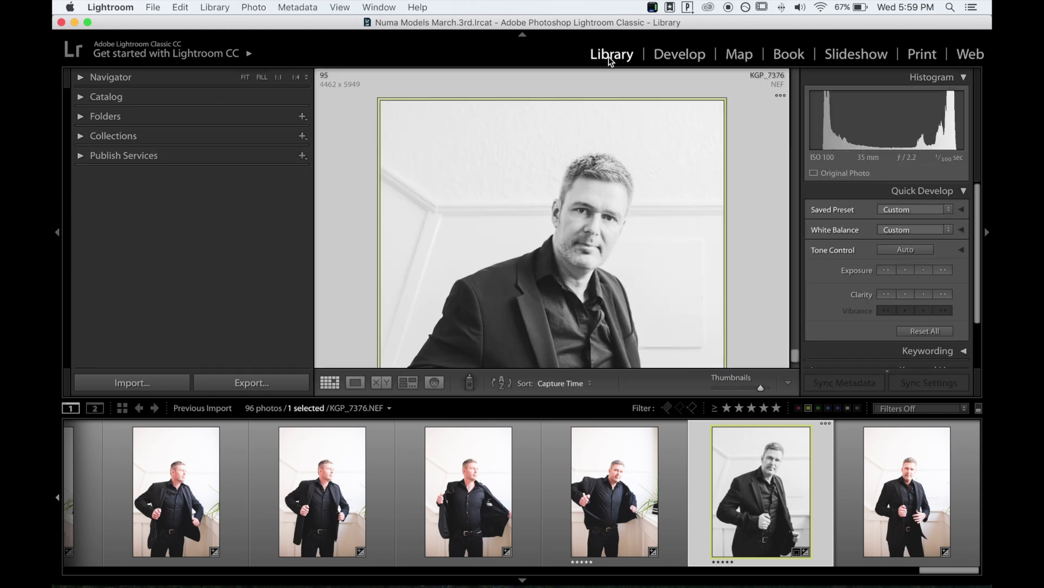
{"action": "left_click", "coordinate": [675, 57]}
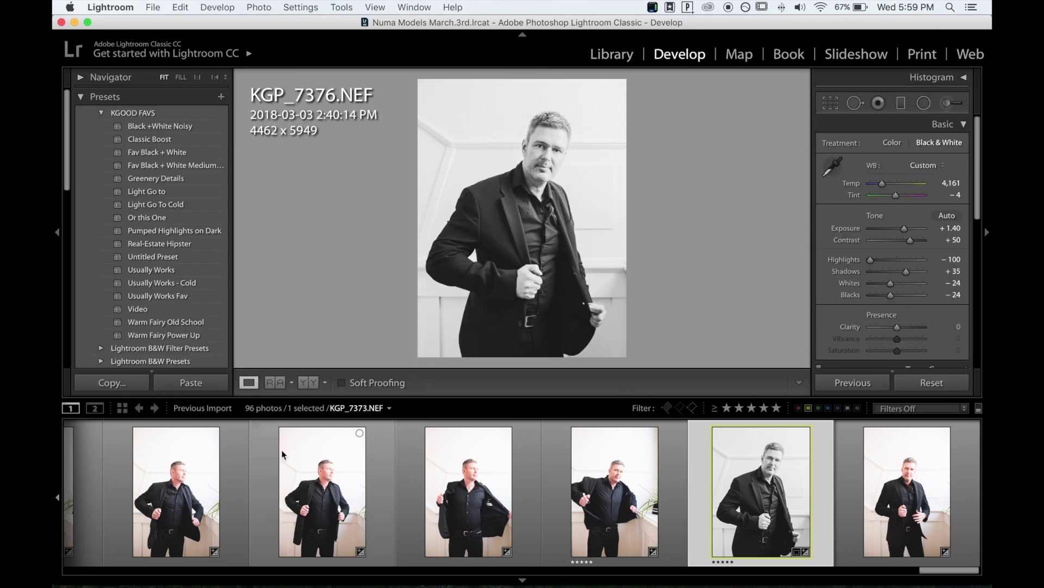
{"action": "left_click", "coordinate": [609, 57]}
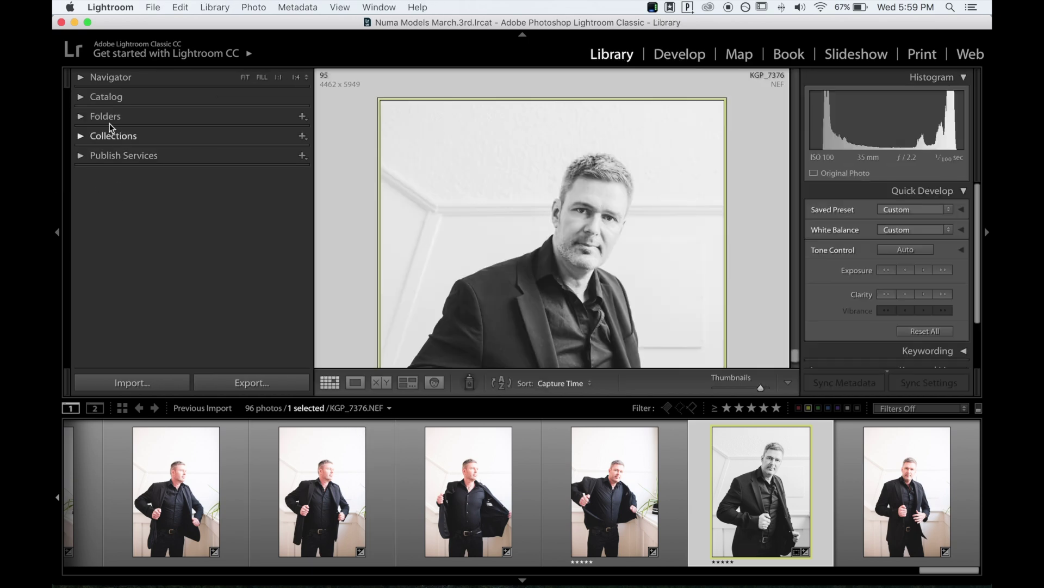
{"action": "left_click", "coordinate": [80, 116]}
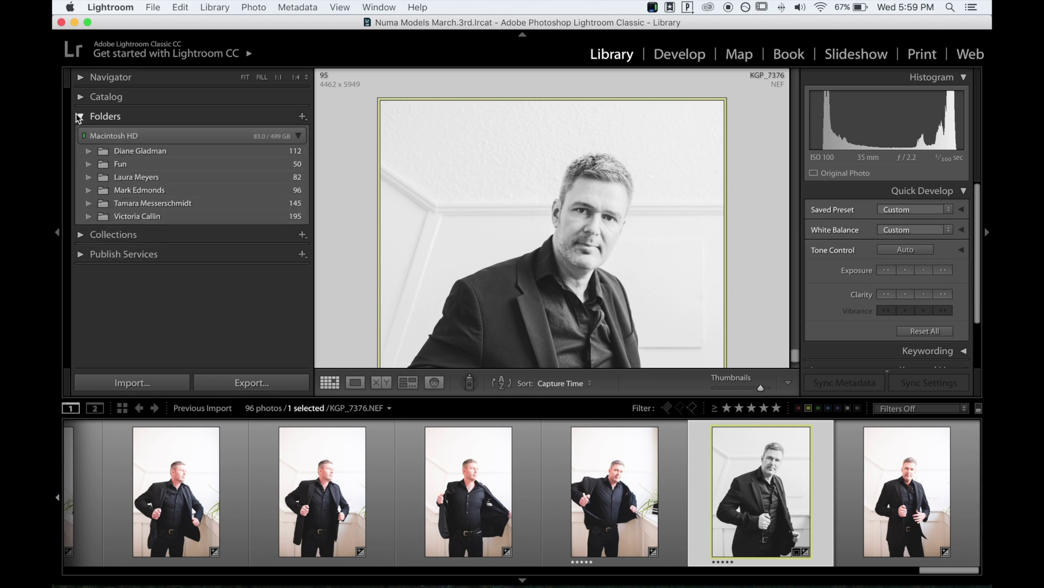
{"action": "left_click", "coordinate": [145, 216]}
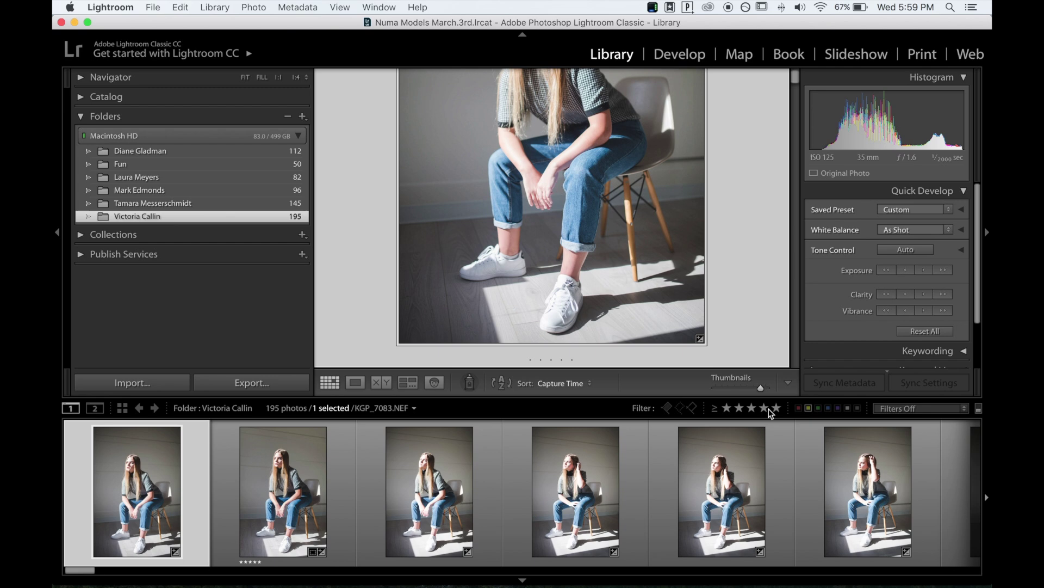
- Shrink the filmstrip and reduce the grid thumbnails to three per row, and open KGP_7083.NEF in Develop
{"action": "scroll", "coordinate": [659, 336], "scroll_direction": "up", "scroll_amount": 3}
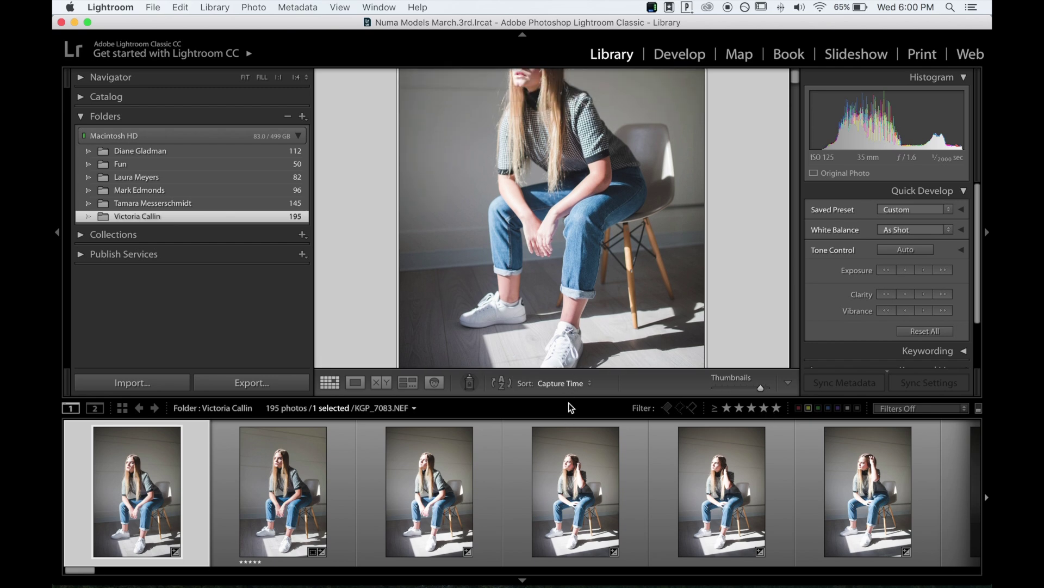
{"action": "left_click_drag", "start_coordinate": [571, 401], "coordinate": [571, 442]}
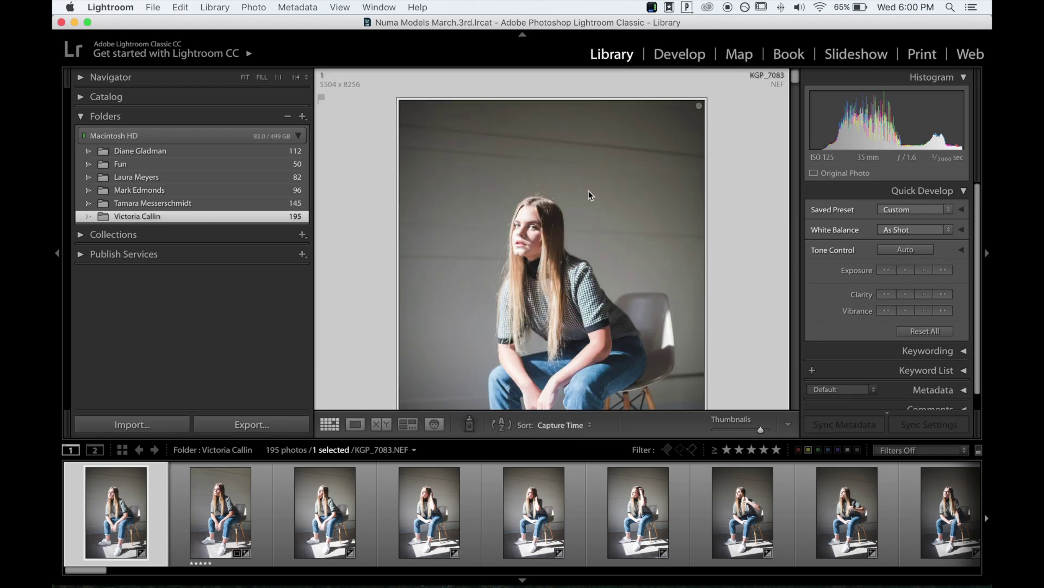
{"action": "left_click", "coordinate": [591, 197]}
{"action": "left_click", "coordinate": [743, 430]}
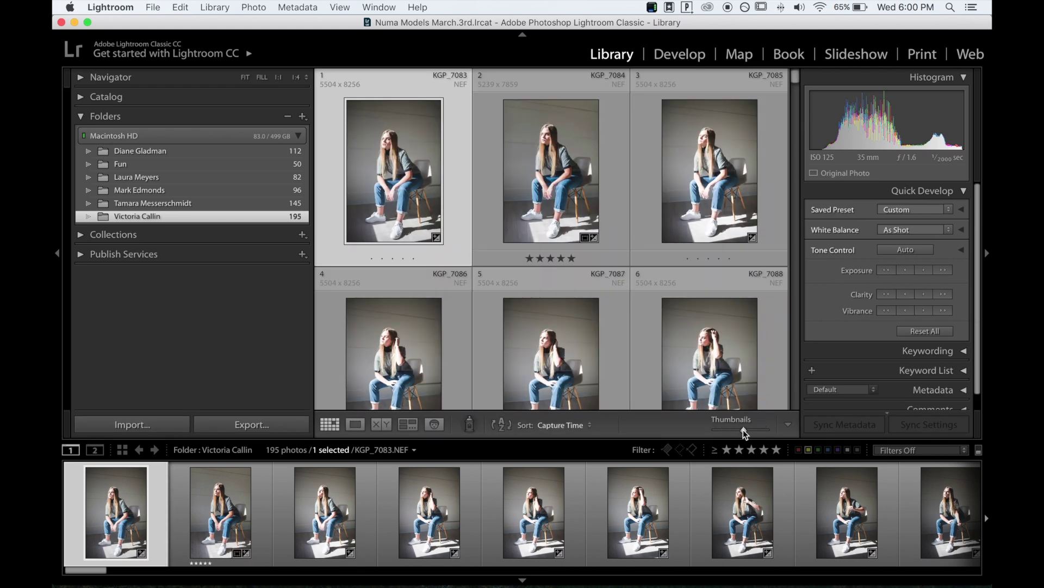
{"action": "left_click", "coordinate": [681, 55]}
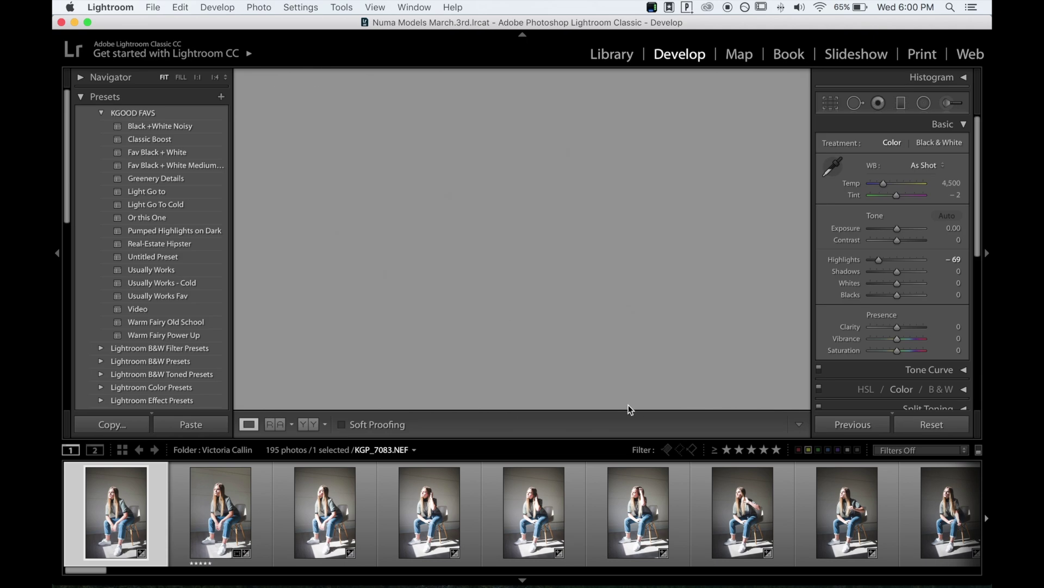
- Filter the filmstrip to five-star photos and open the export settings for KGP_7183.NEF
{"action": "left_click", "coordinate": [777, 450]}
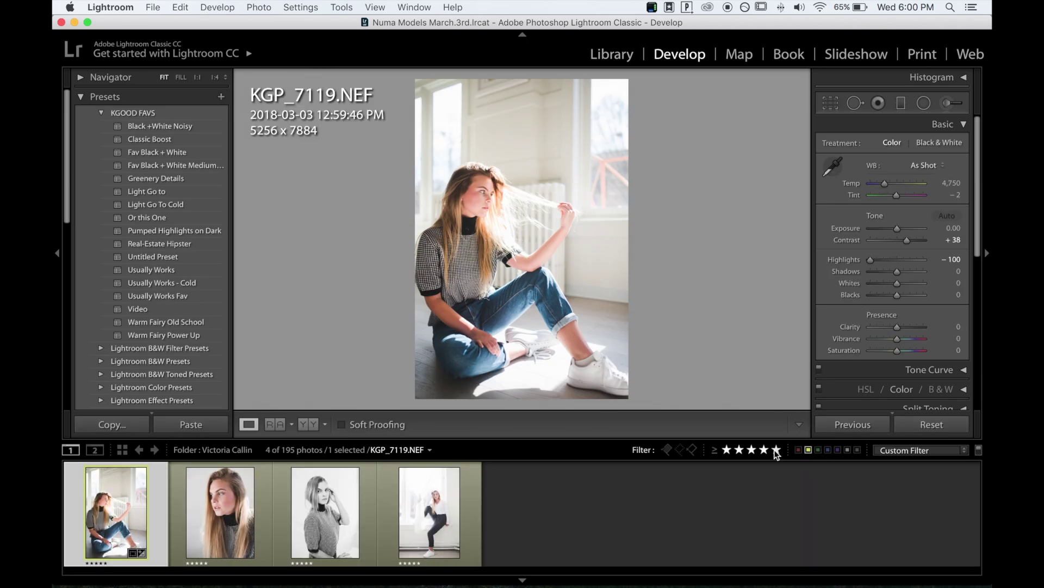
{"action": "left_click", "coordinate": [218, 503]}
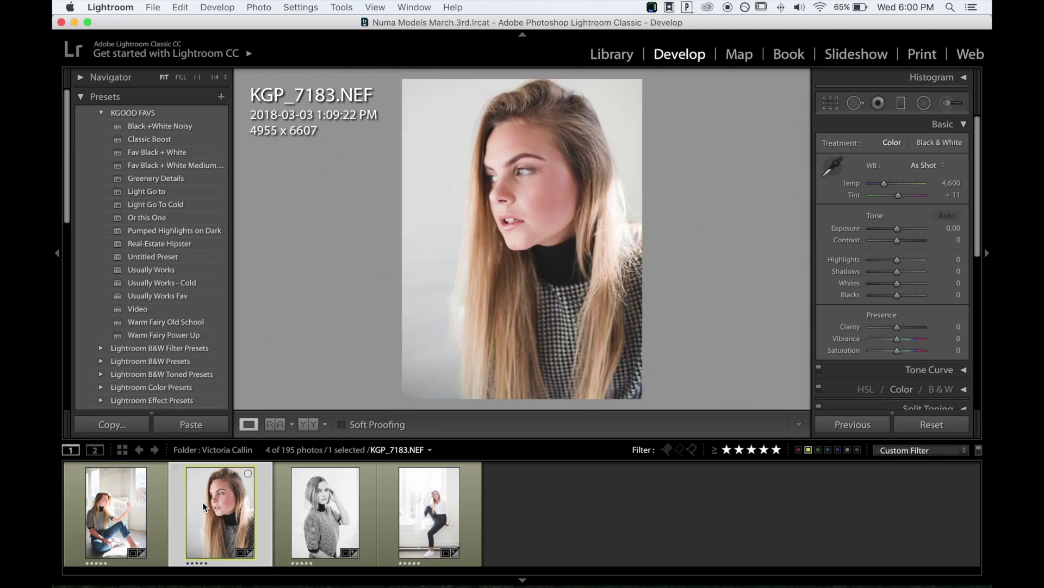
{"action": "right_click", "coordinate": [214, 485]}
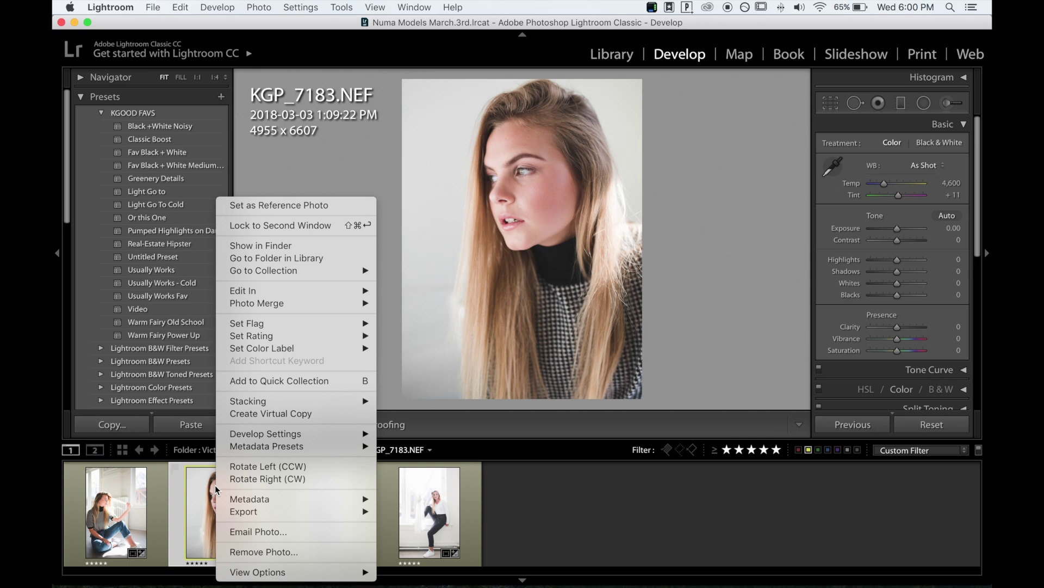
{"action": "mouse_move", "coordinate": [361, 515]}
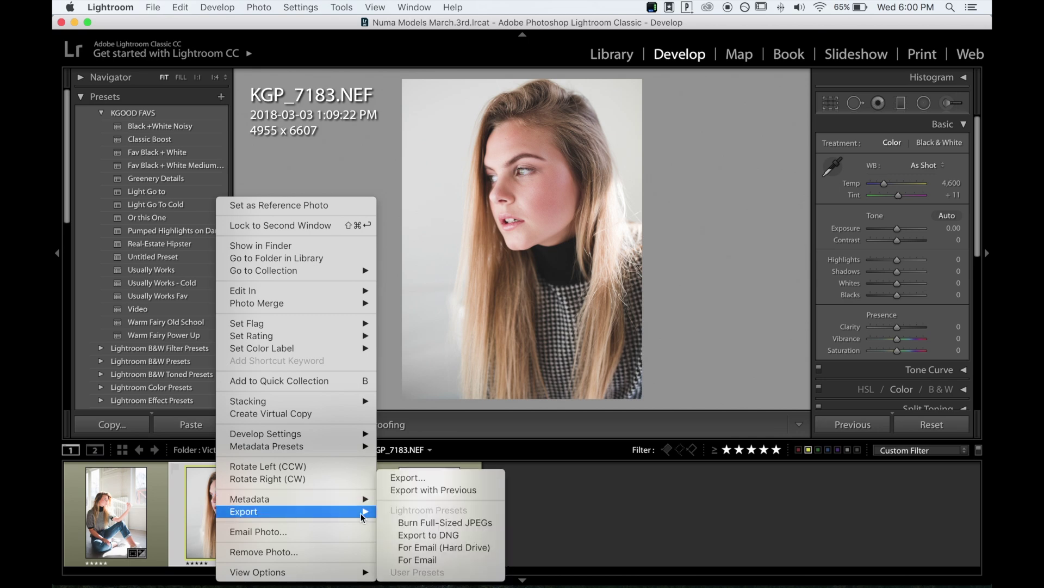
{"action": "left_click", "coordinate": [429, 479]}
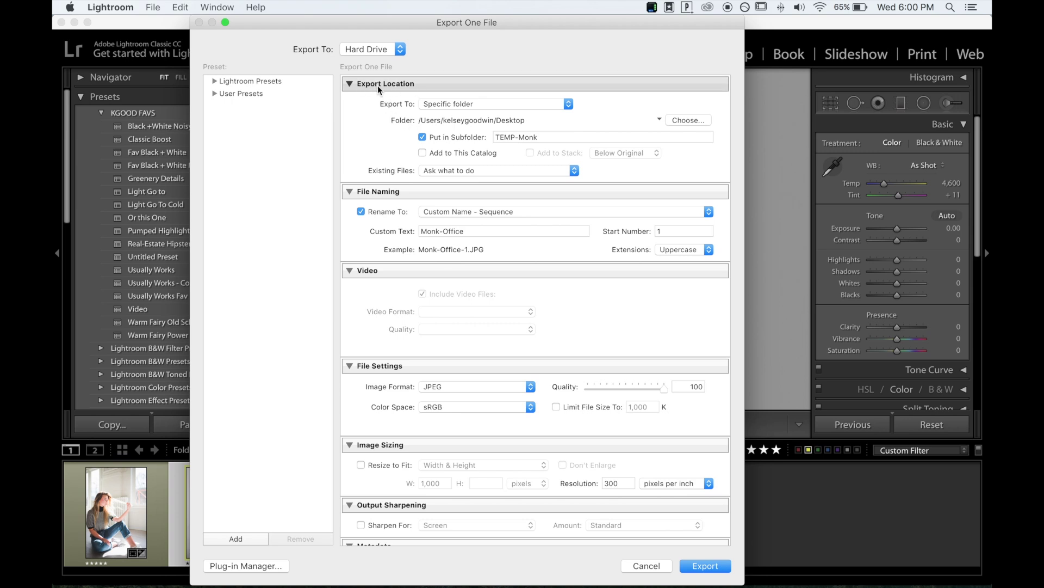
- Create a TEMP folder on the Desktop named after the model and make it the export destination without a subfolder
{"action": "left_click", "coordinate": [504, 103]}
{"action": "left_click", "coordinate": [504, 103]}
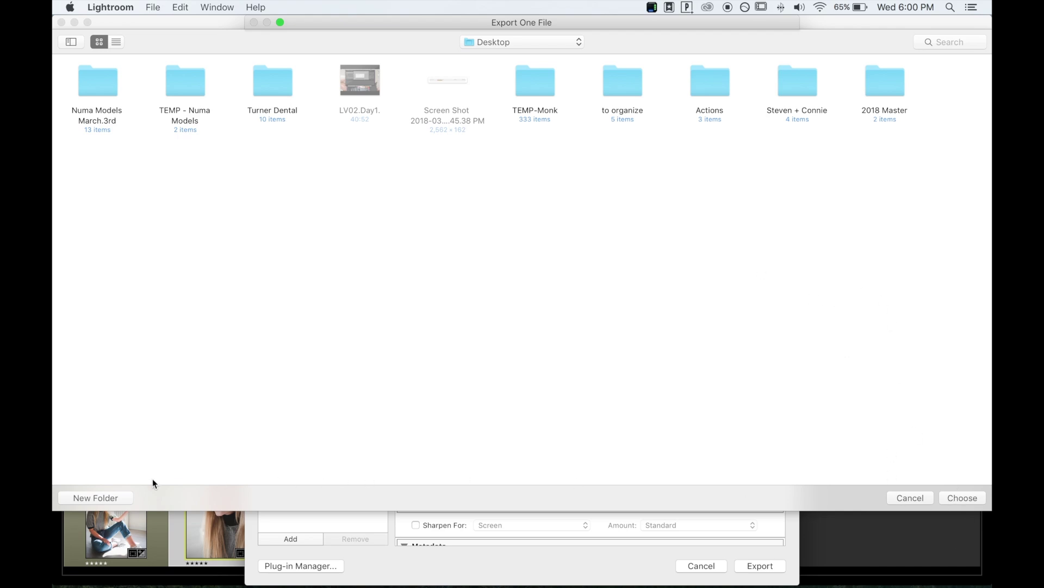
{"action": "left_click", "coordinate": [114, 497]}
{"action": "type", "text": "TEMP - Victoria Model"}
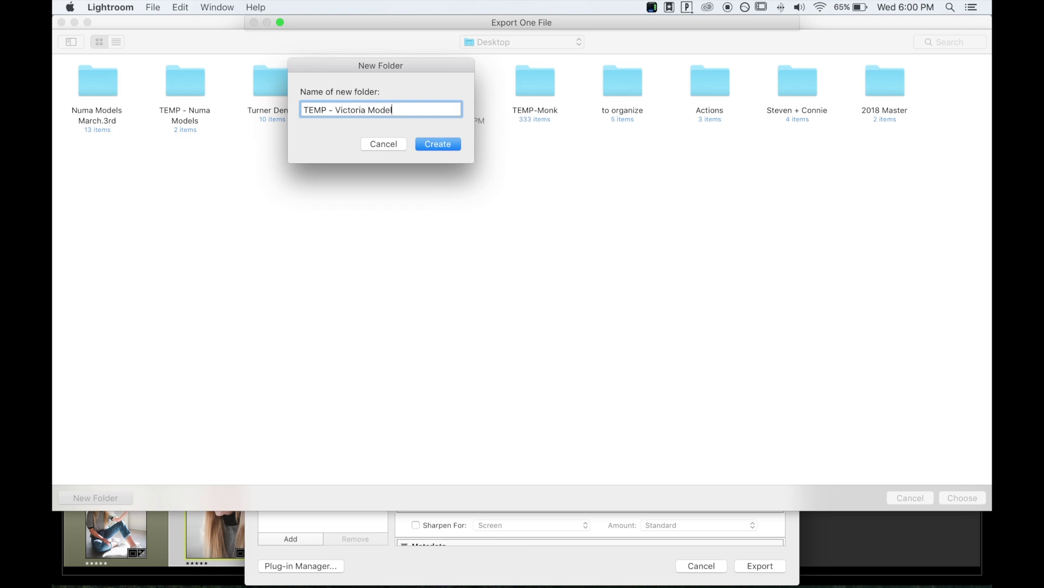
{"action": "key", "text": "Return"}
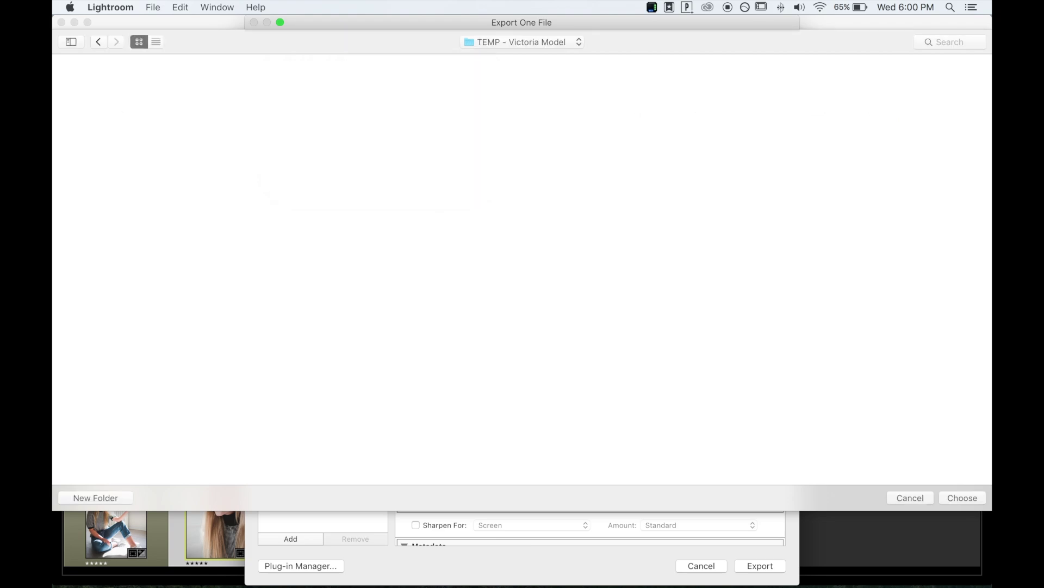
{"action": "left_click", "coordinate": [964, 497]}
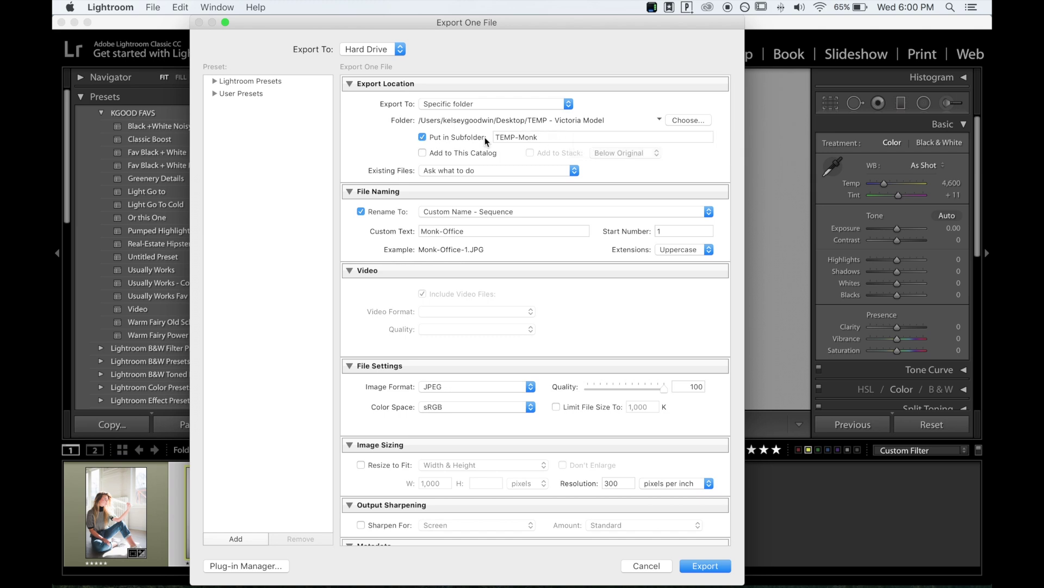
{"action": "left_click", "coordinate": [423, 138]}
- Set the export's custom file name text to the model's first name, keeping the Custom Name - Sequence naming template
{"action": "left_click", "coordinate": [459, 234]}
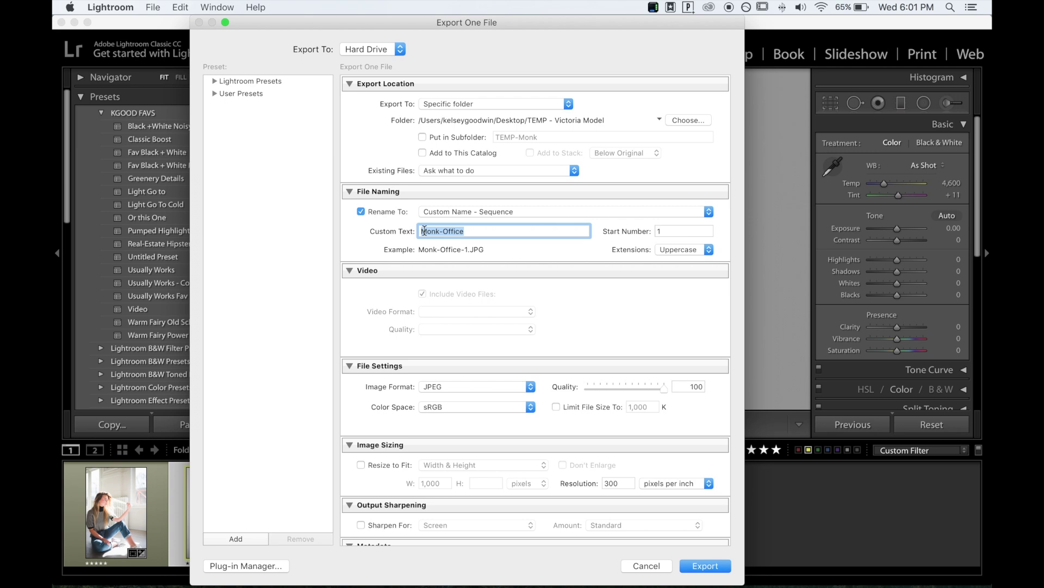
{"action": "type", "text": "Victo"}
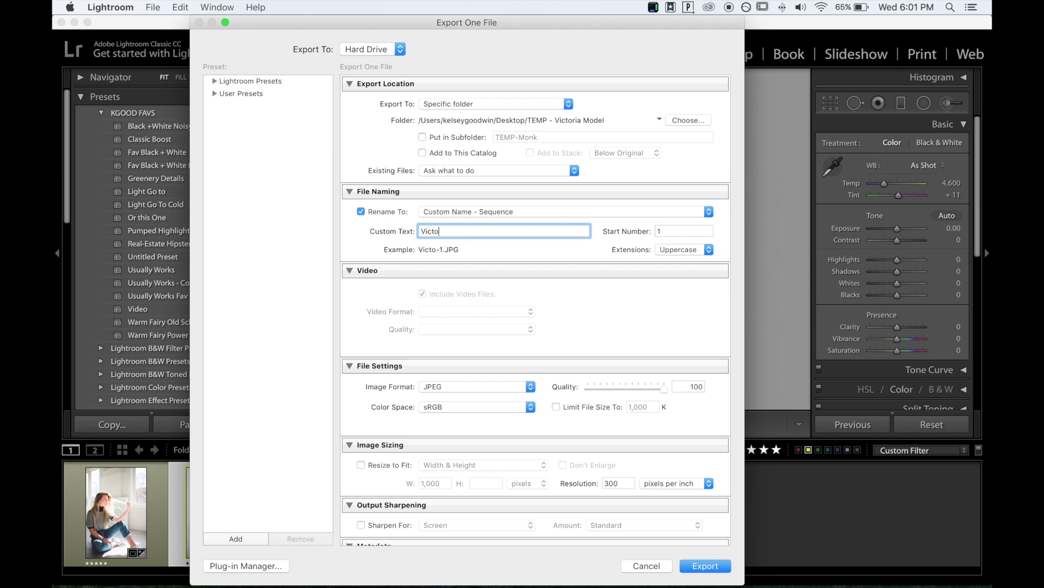
{"action": "type", "text": "ria"}
{"action": "left_click", "coordinate": [663, 231]}
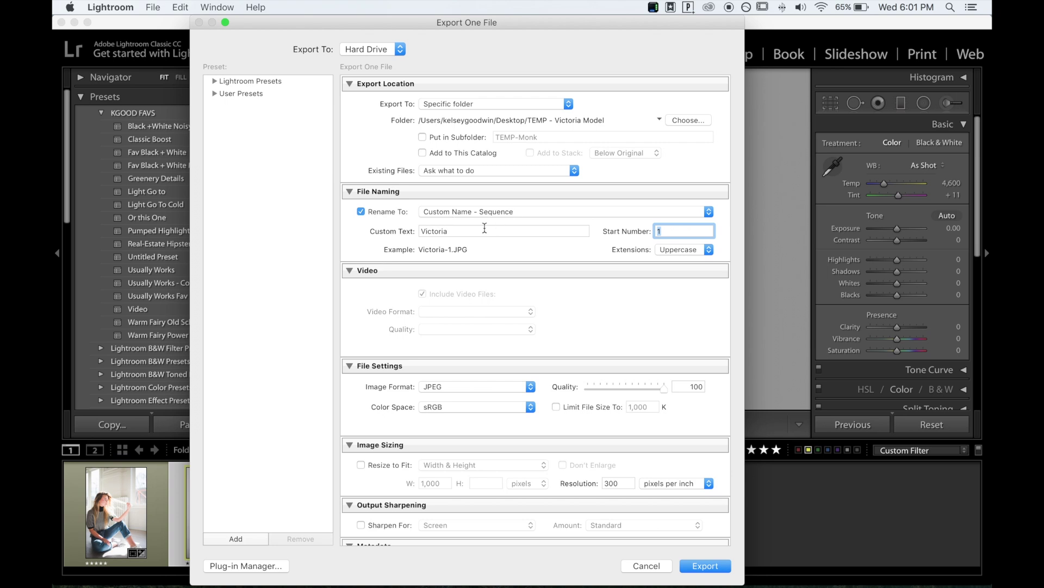
{"action": "left_click", "coordinate": [503, 210]}
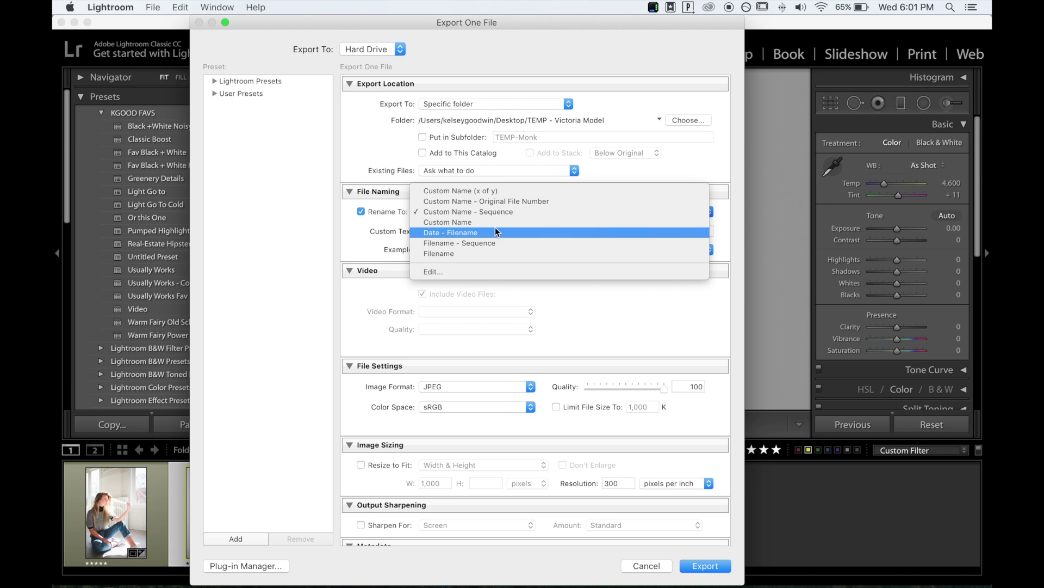
{"action": "left_click", "coordinate": [386, 231]}
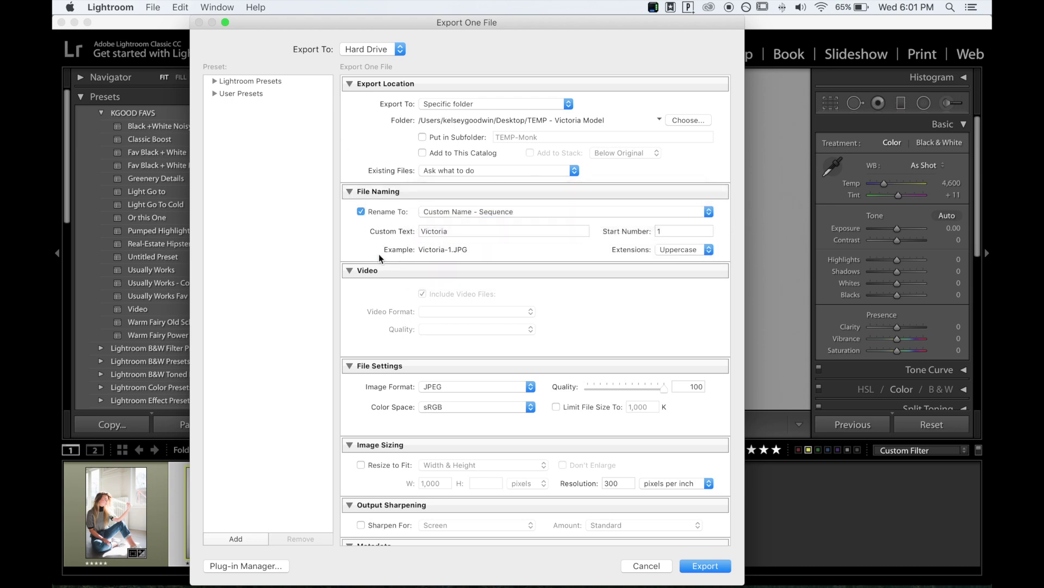
- Try limiting the exported JPEG's file size to 1,000 K
{"action": "scroll", "coordinate": [439, 283], "scroll_direction": "down", "scroll_amount": 3}
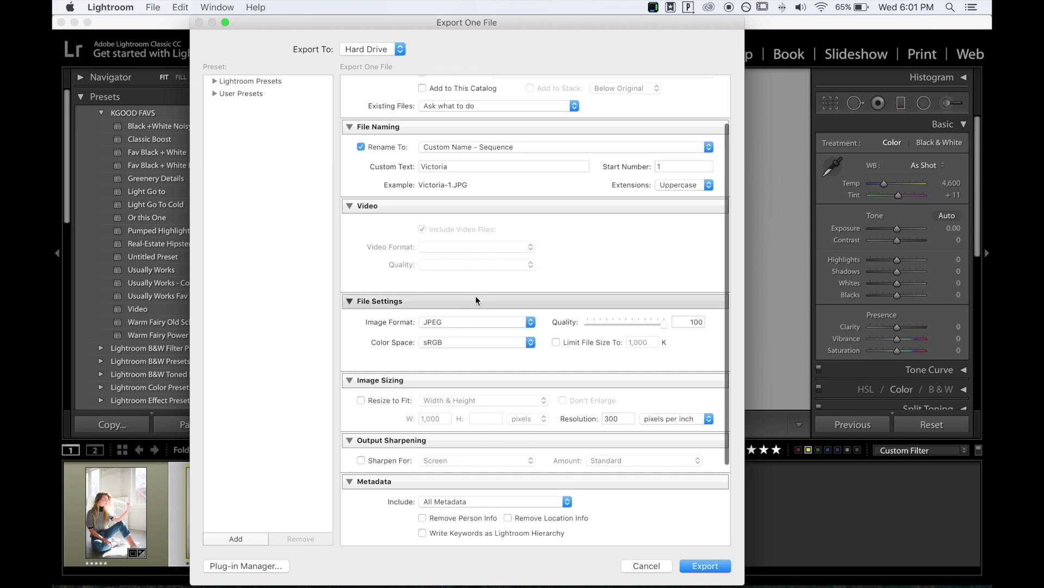
{"action": "scroll", "coordinate": [476, 295], "scroll_direction": "down", "scroll_amount": 4}
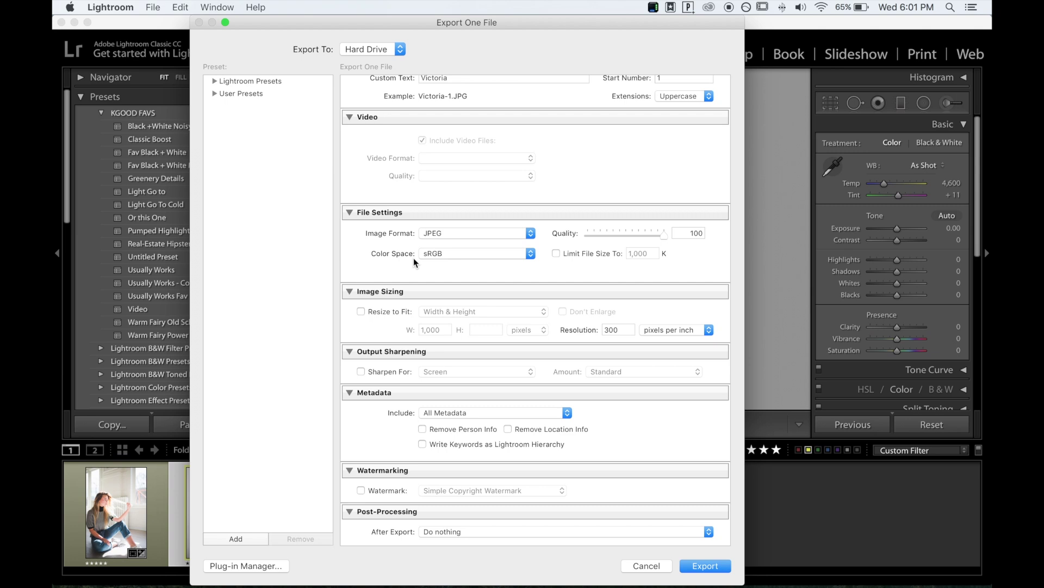
{"action": "left_click", "coordinate": [556, 253]}
{"action": "left_click", "coordinate": [630, 255]}
{"action": "key", "text": "Return"}
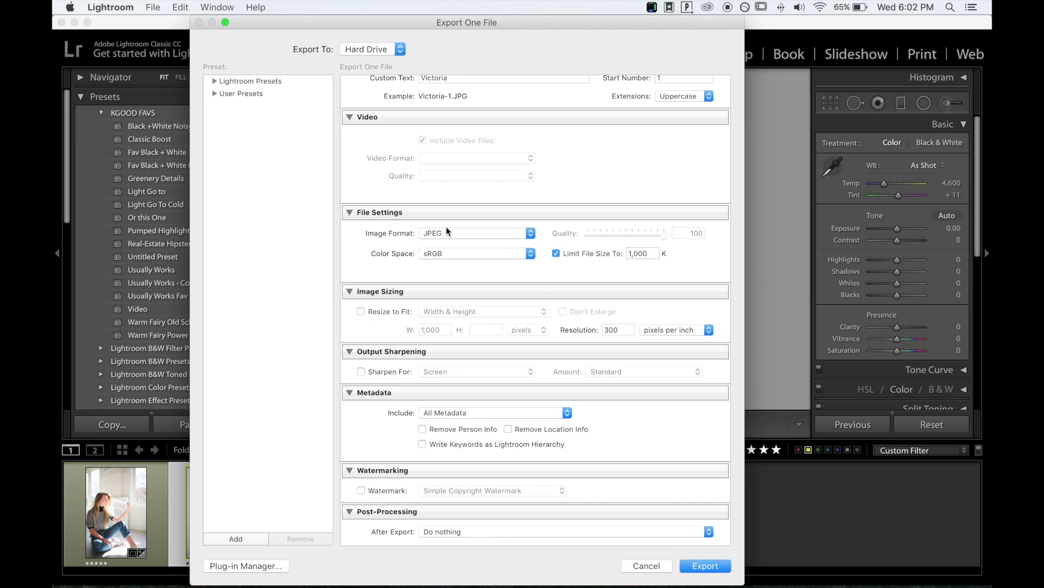
{"action": "left_click", "coordinate": [556, 253]}
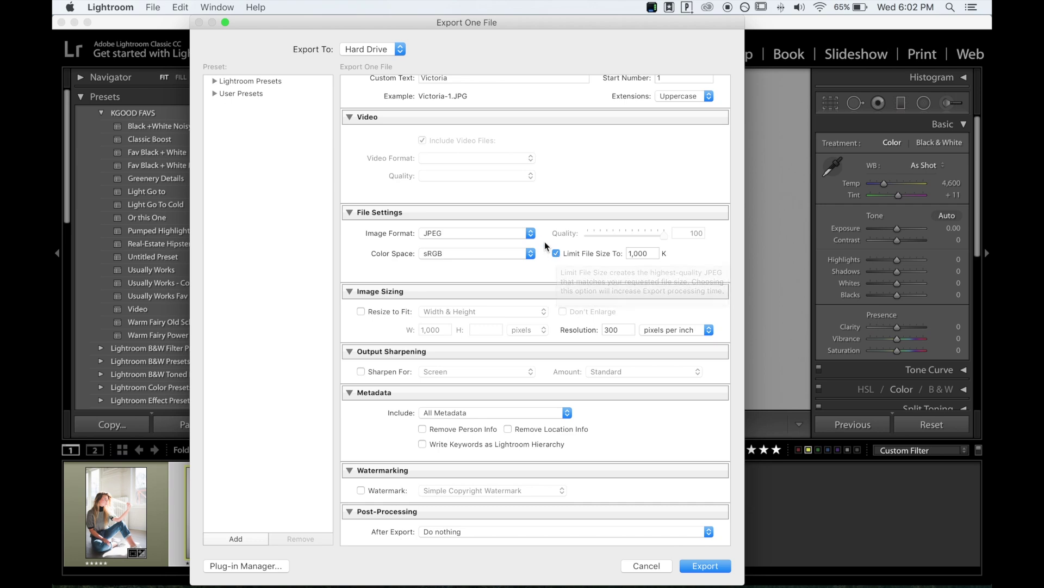
{"action": "left_click", "coordinate": [556, 253]}
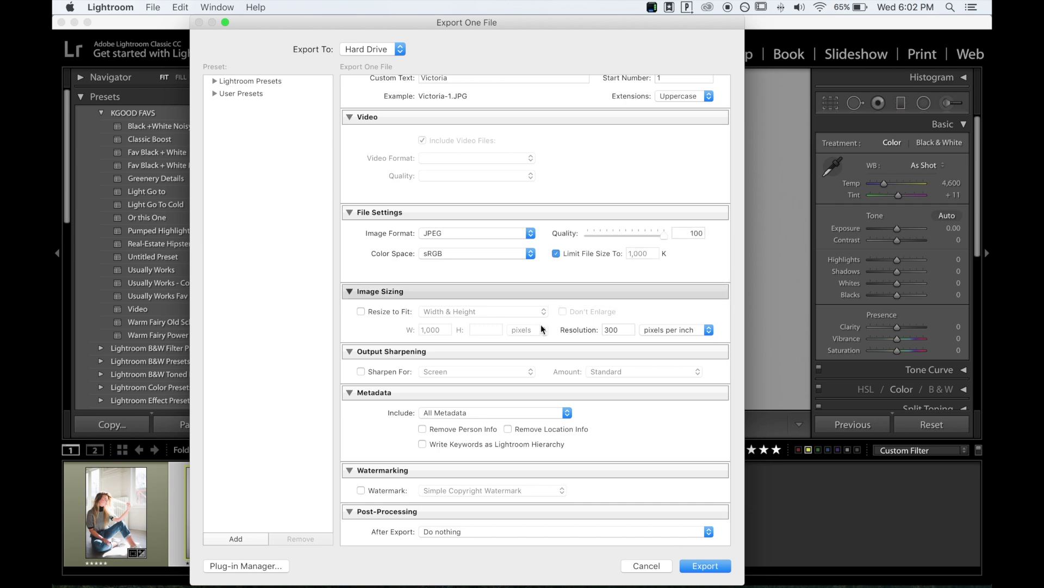
- Try resizing the exported image to fit a width of 1,000 pixels
{"action": "scroll", "coordinate": [522, 354], "scroll_direction": "down", "scroll_amount": 2}
{"action": "scroll", "coordinate": [527, 334], "scroll_direction": "up", "scroll_amount": 1}
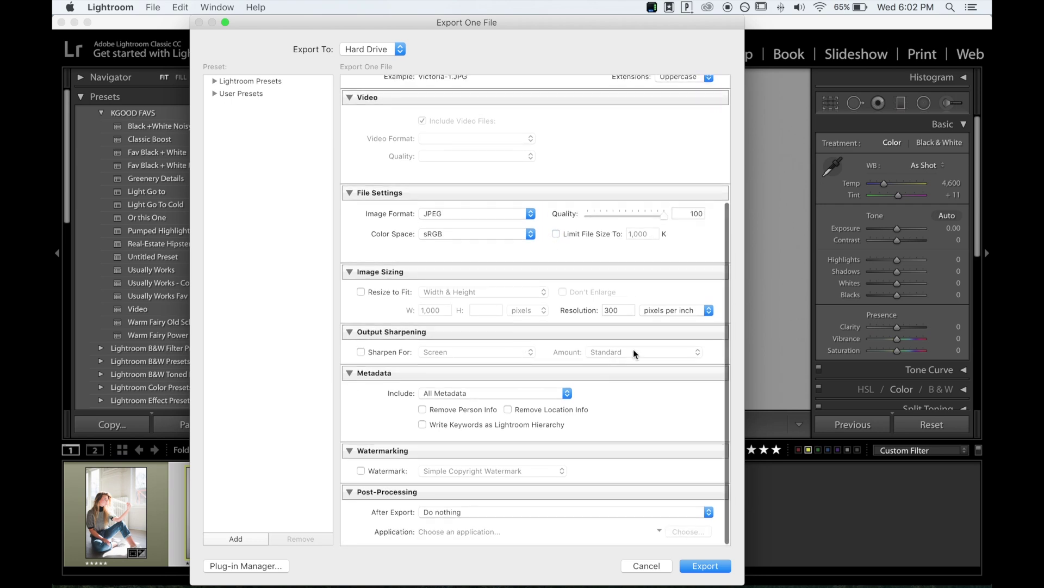
{"action": "left_click", "coordinate": [365, 292]}
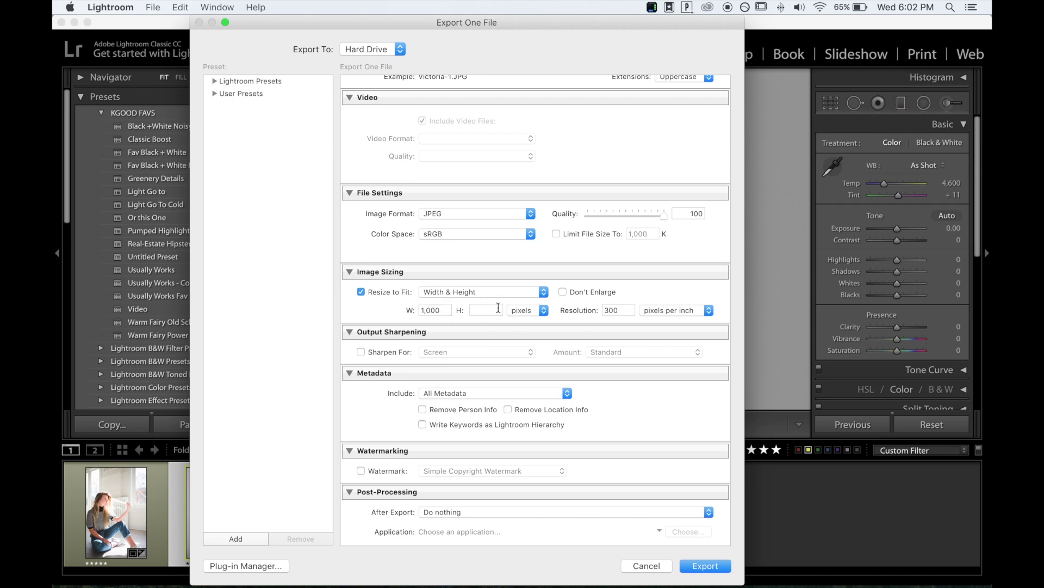
{"action": "left_click", "coordinate": [361, 292]}
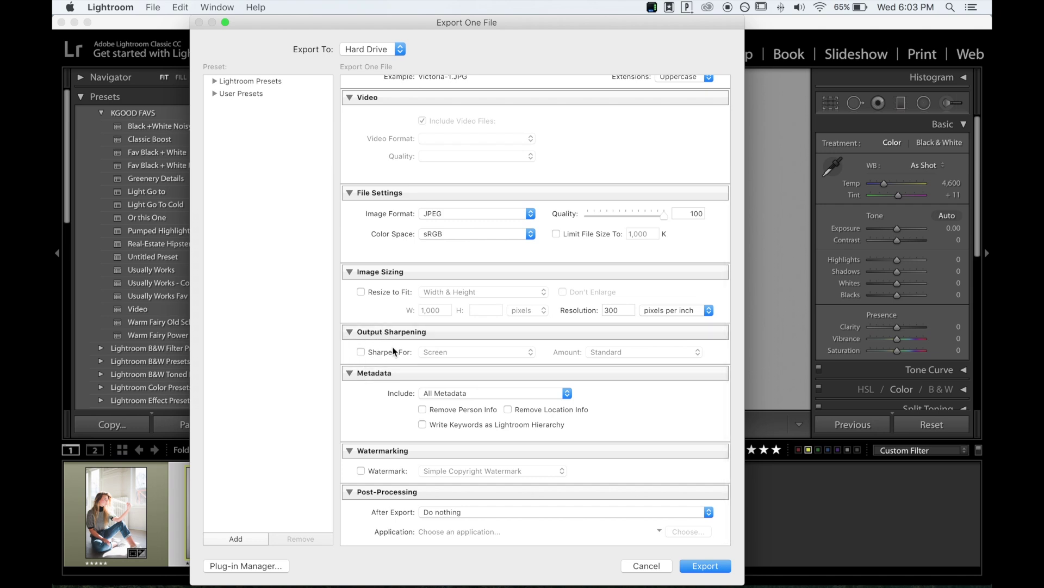
- Collapse the Metadata settings and enable the Simple Copyright Watermark, looking over the watermark and after-export choices
{"action": "left_click", "coordinate": [348, 372]}
{"action": "scroll", "coordinate": [384, 467], "scroll_direction": "down", "scroll_amount": 2}
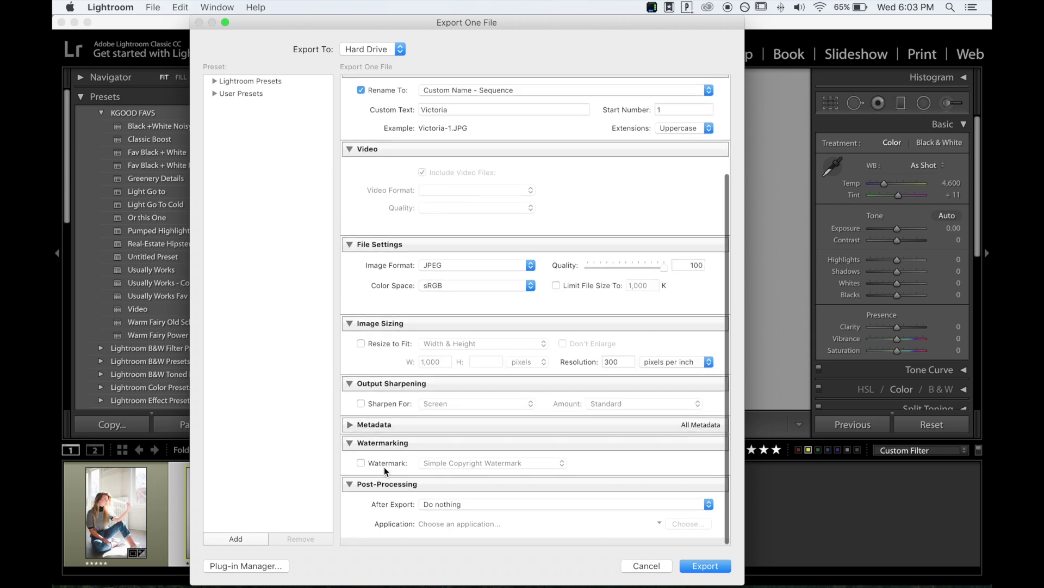
{"action": "left_click", "coordinate": [361, 471]}
{"action": "left_click", "coordinate": [453, 472]}
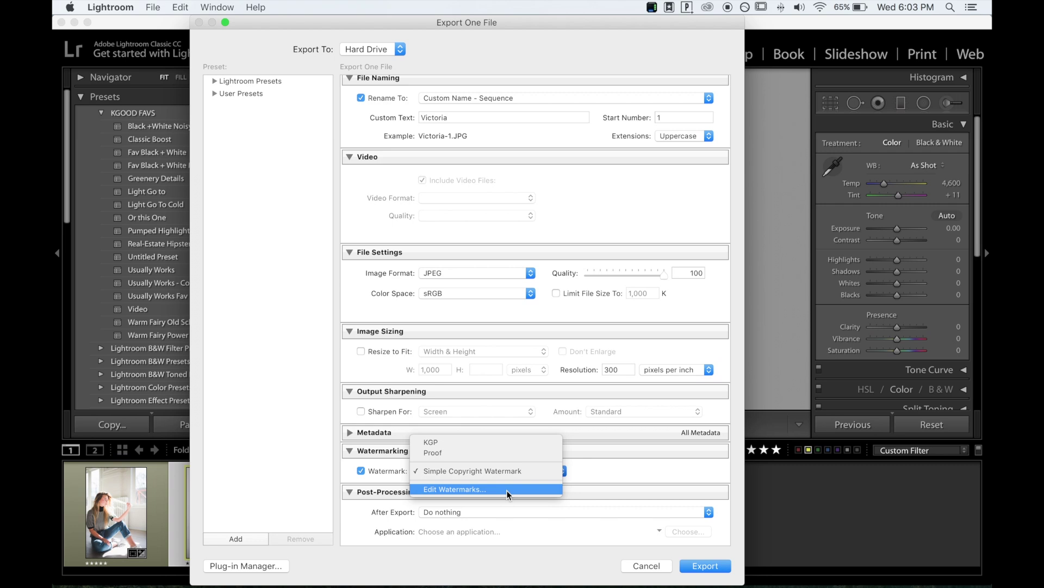
{"action": "left_click", "coordinate": [642, 485]}
{"action": "scroll", "coordinate": [642, 484], "scroll_direction": "down", "scroll_amount": 1}
{"action": "left_click", "coordinate": [445, 511]}
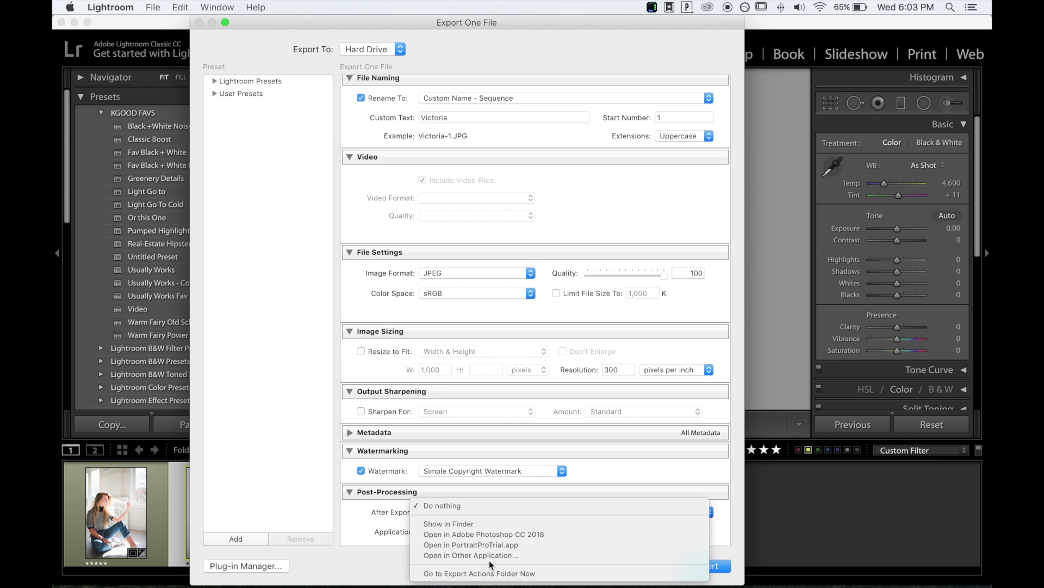
{"action": "left_click", "coordinate": [608, 481]}
- Turn off the watermark and collapse the Post-Processing, Watermarking, Output Sharpening, Image Sizing and Video settings
{"action": "left_click", "coordinate": [349, 492]}
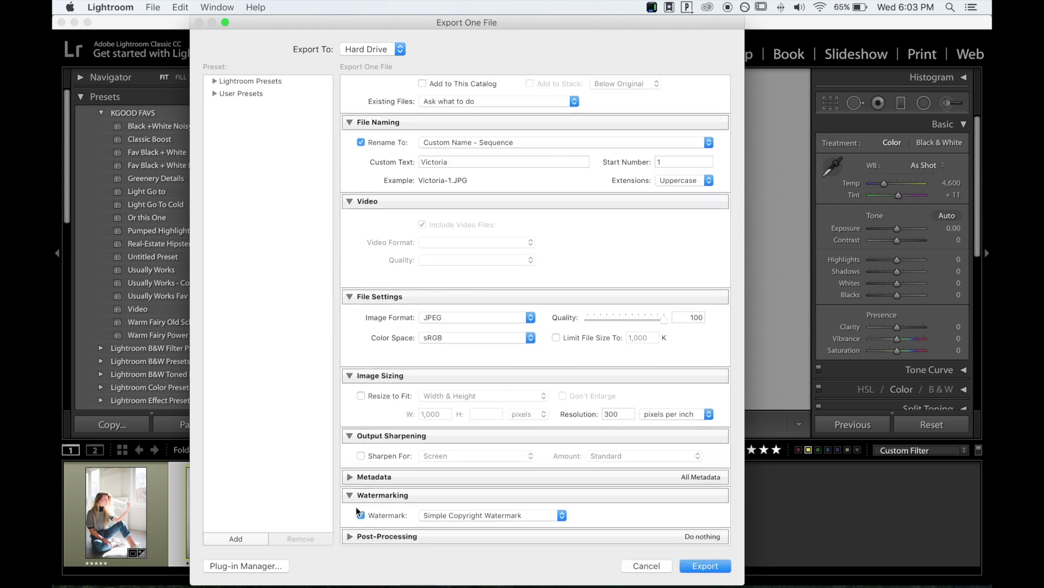
{"action": "left_click", "coordinate": [361, 515]}
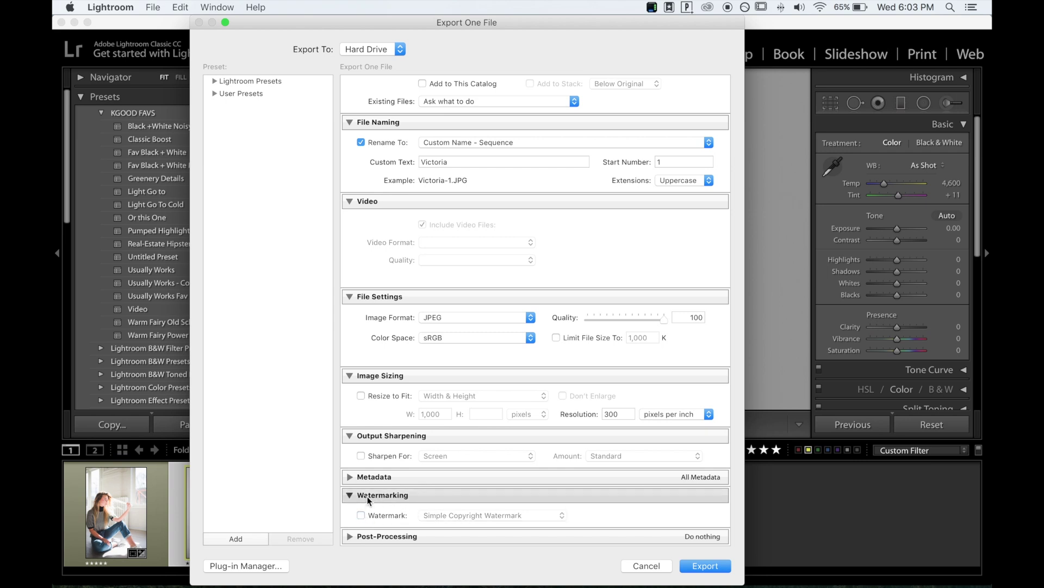
{"action": "left_click", "coordinate": [350, 495]}
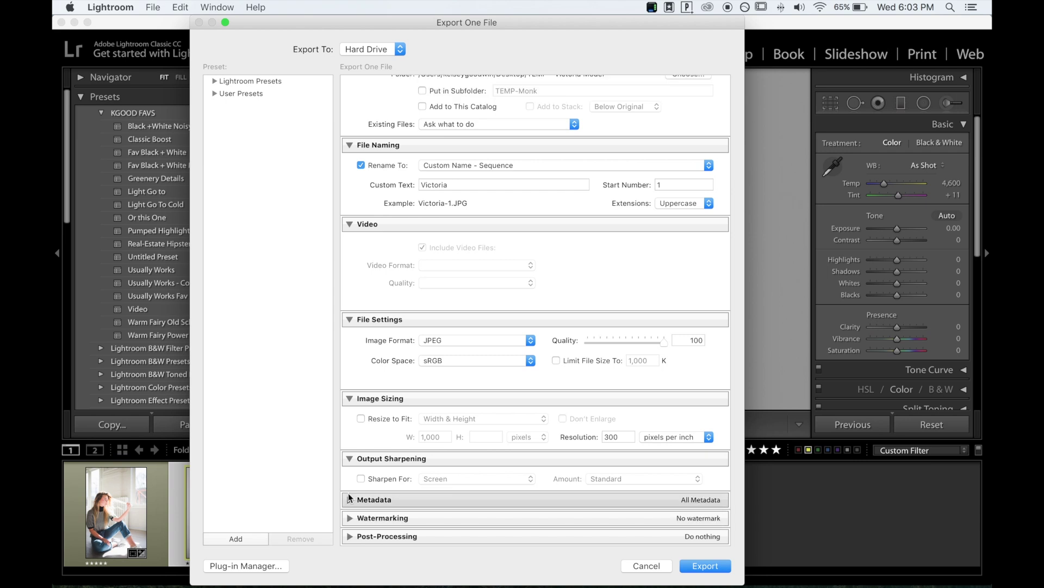
{"action": "left_click", "coordinate": [350, 459]}
{"action": "left_click", "coordinate": [348, 431]}
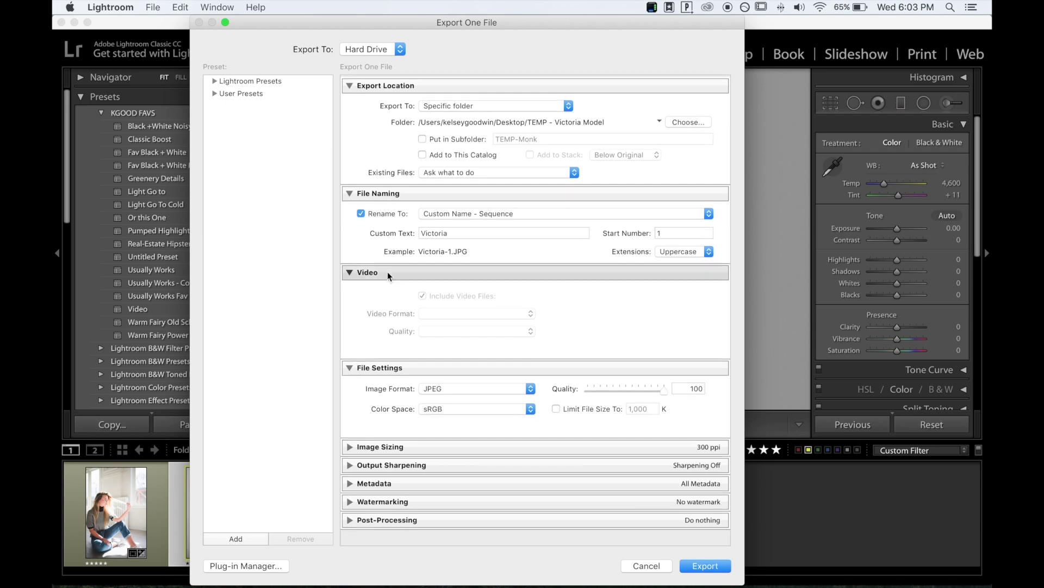
{"action": "left_click", "coordinate": [354, 273]}
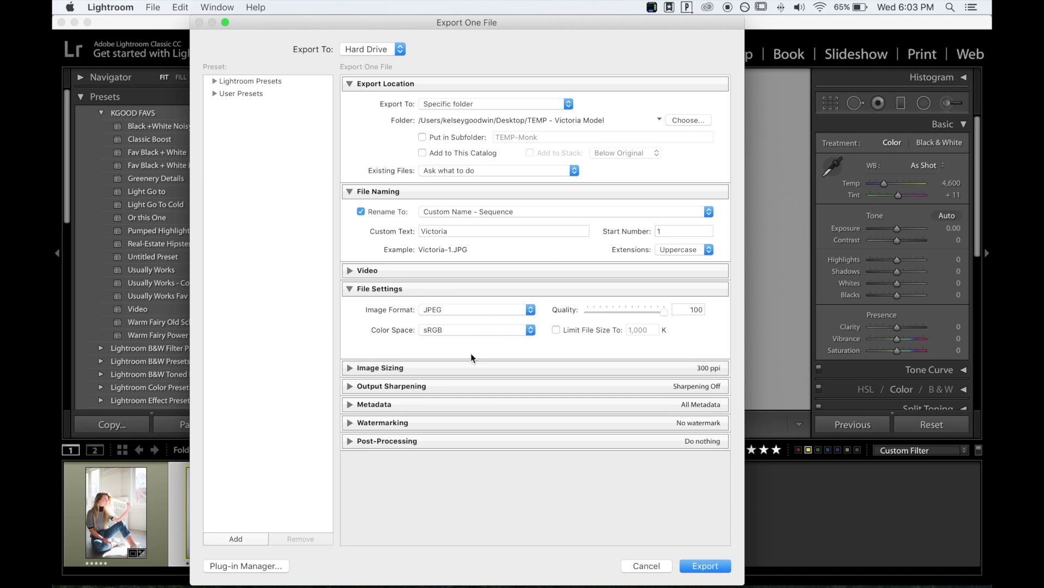
- Review the image formats, export the photo as a JPEG at quality 100 in sRGB, and minimize Lightroom to the desktop
{"action": "left_click", "coordinate": [476, 308]}
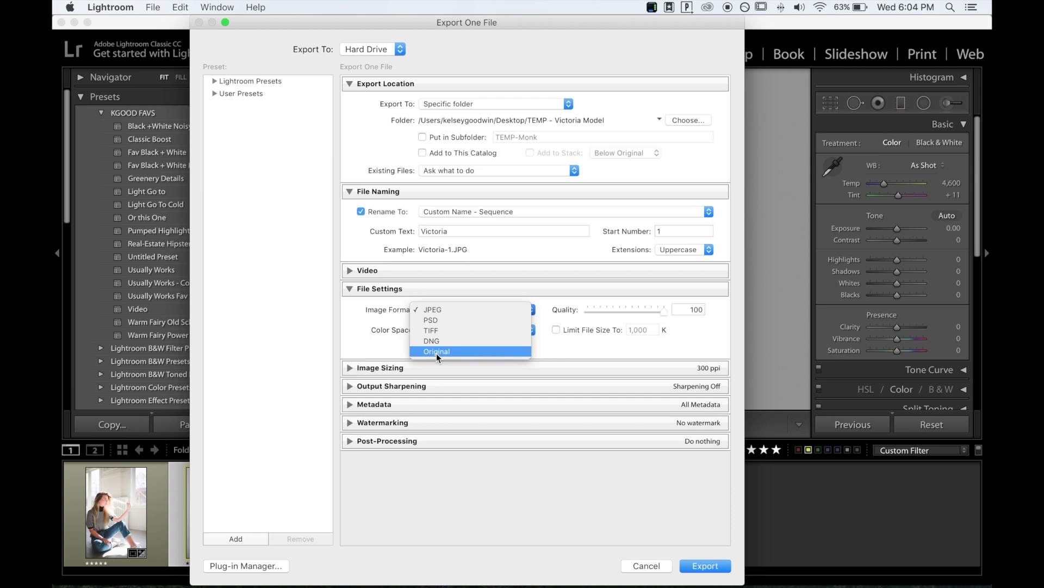
{"action": "left_click", "coordinate": [567, 346]}
{"action": "left_click", "coordinate": [511, 312]}
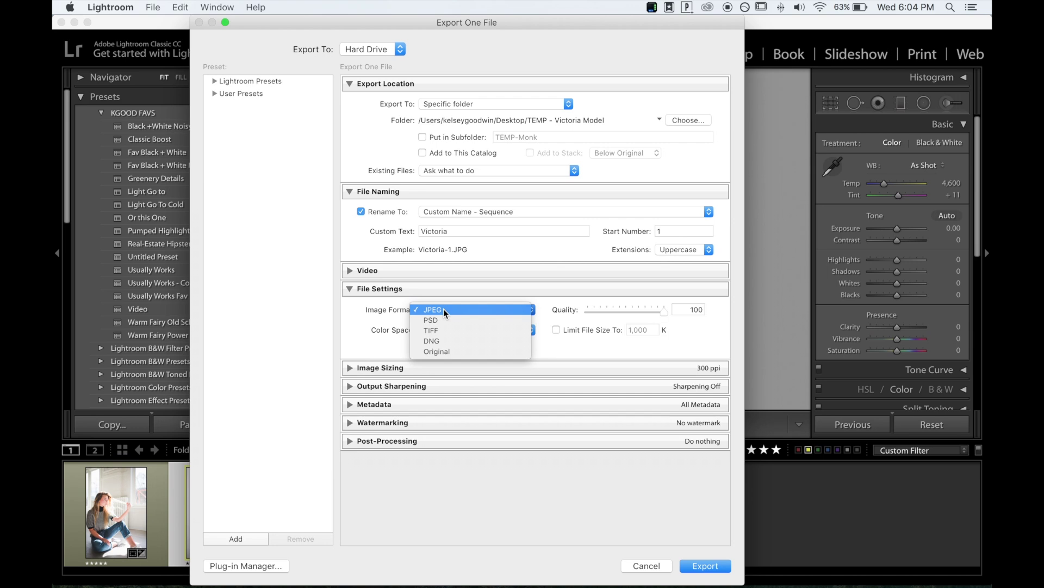
{"action": "left_click", "coordinate": [584, 347]}
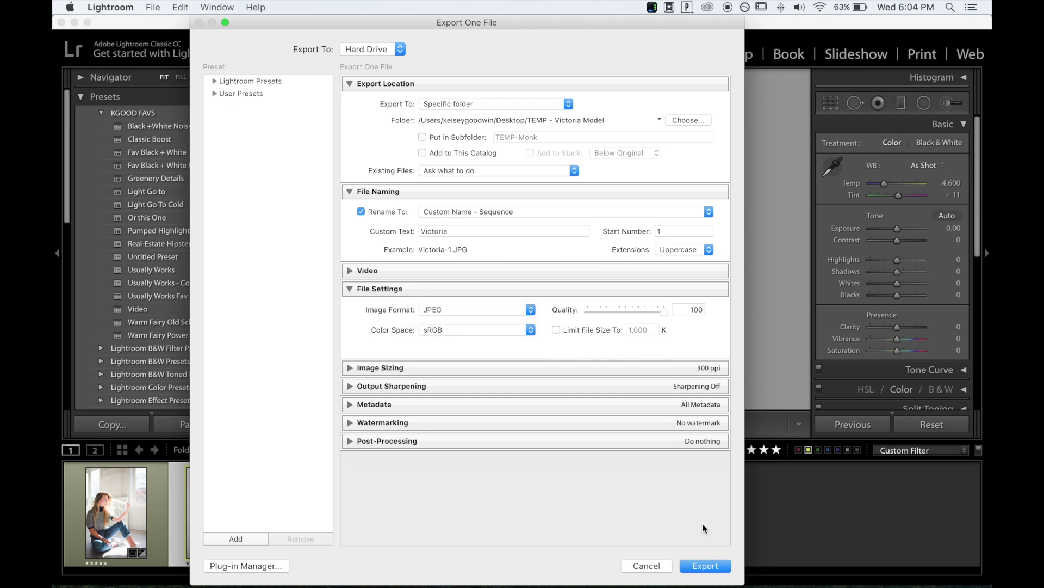
{"action": "left_click", "coordinate": [710, 569]}
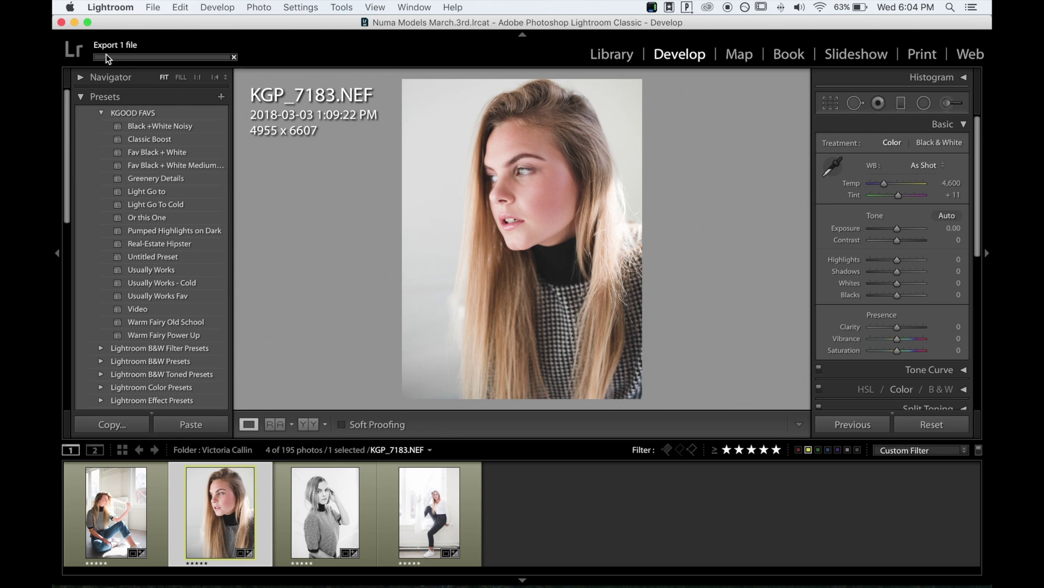
{"action": "left_click", "coordinate": [74, 22]}
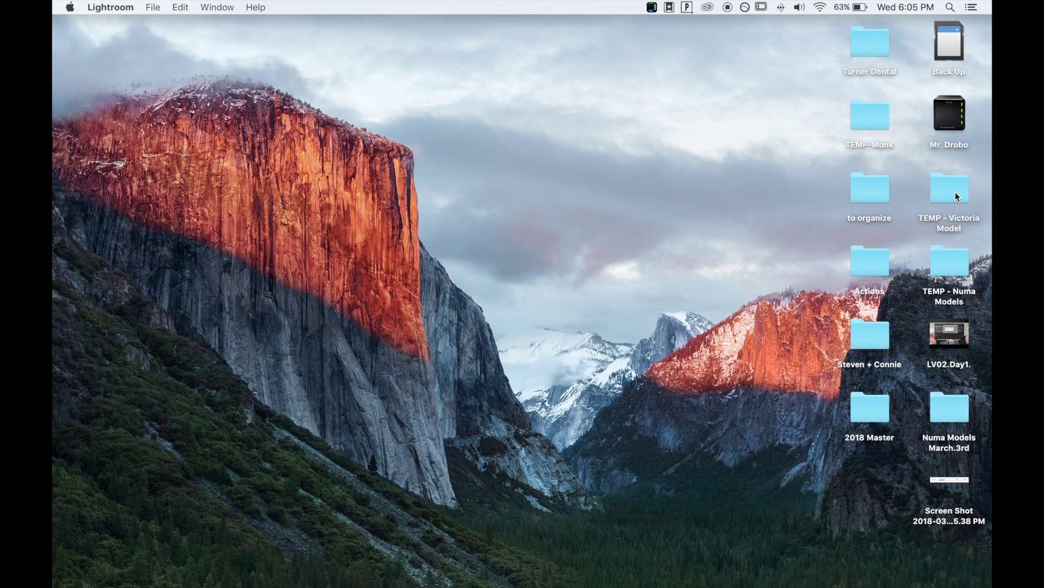
- Check the exported JPEG in the model's TEMP folder on the Desktop, close the folder and switch back to Lightroom
{"action": "double_click", "coordinate": [955, 191]}
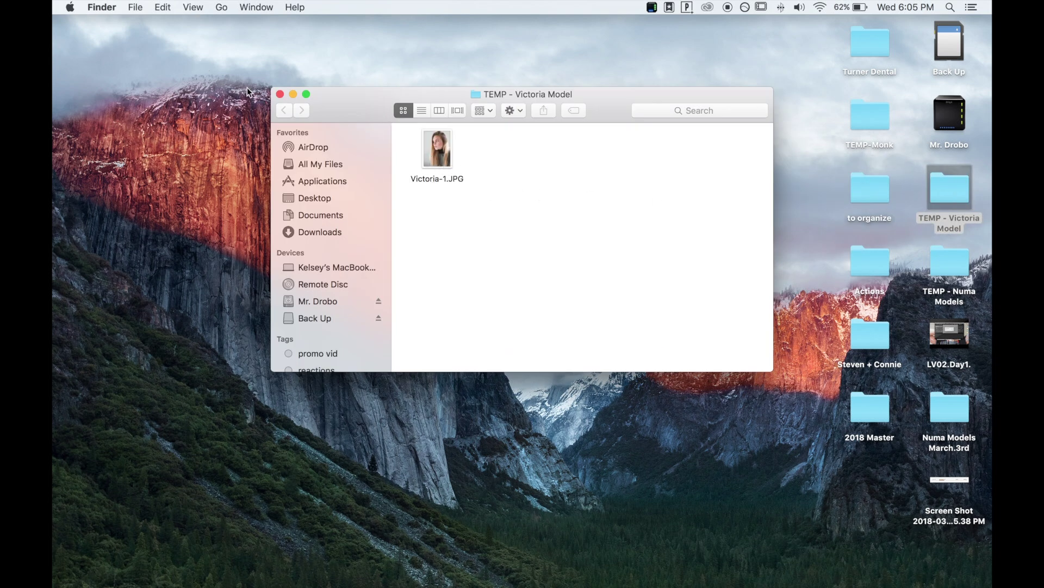
{"action": "double_click", "coordinate": [283, 98]}
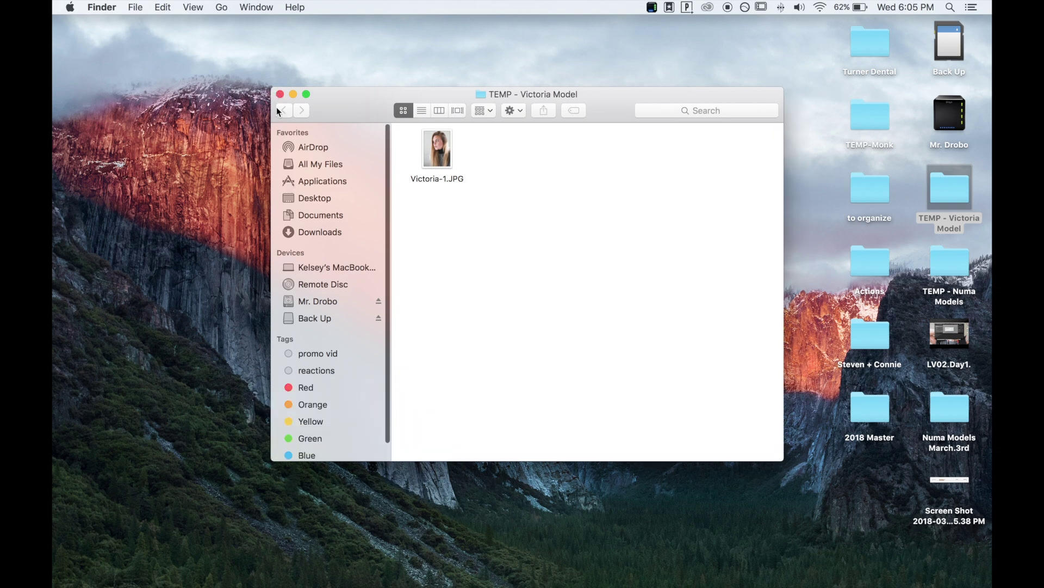
{"action": "left_click", "coordinate": [280, 95]}
{"action": "mouse_move", "coordinate": [608, 581]}
{"action": "left_click", "coordinate": [453, 571]}
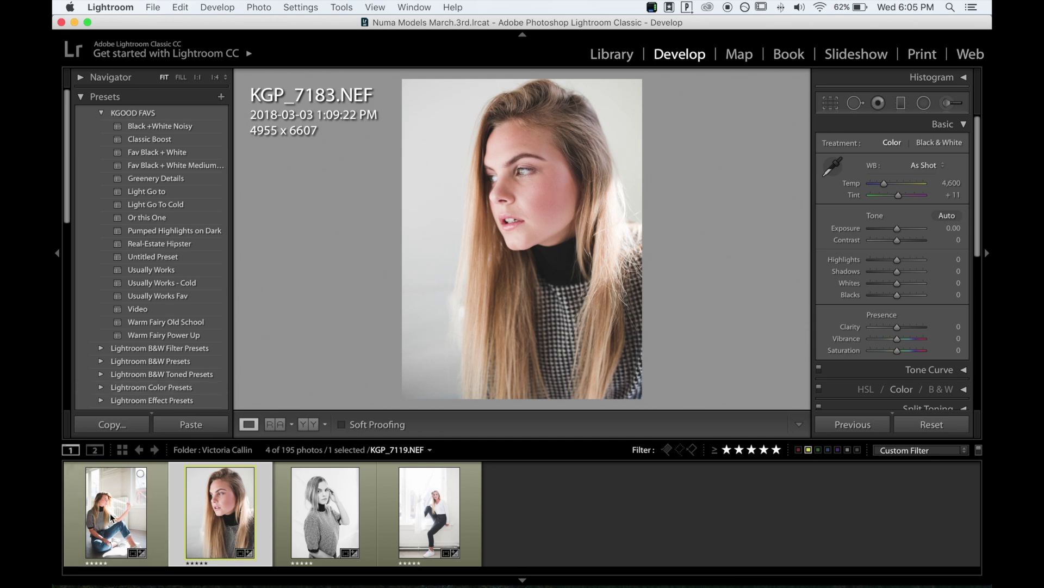
- Create a virtual copy of KGP_7119.NEF, compare it with the original, and select the copy
{"action": "left_click", "coordinate": [129, 535]}
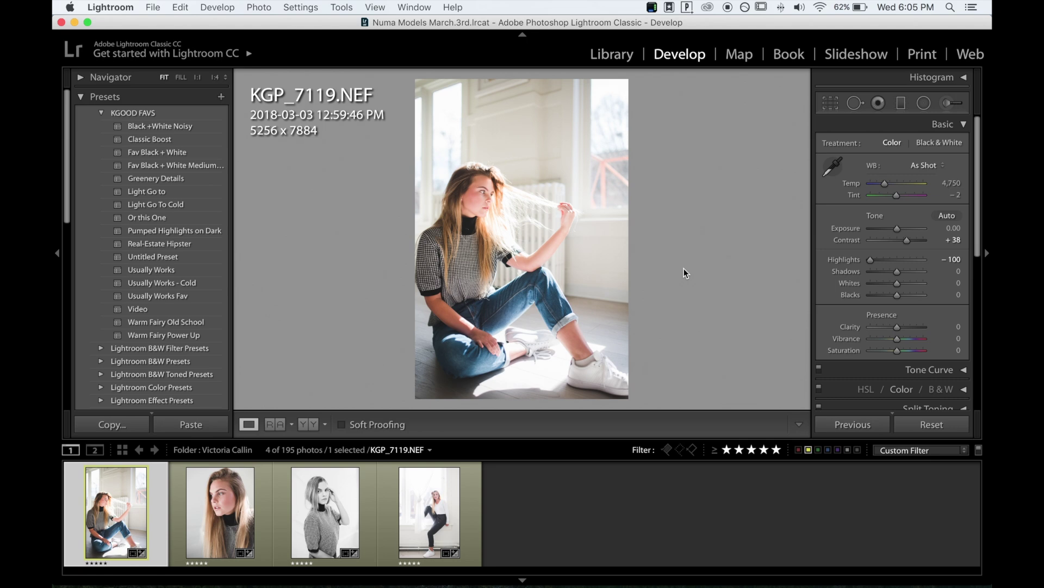
{"action": "key", "text": "super+apostrophe"}
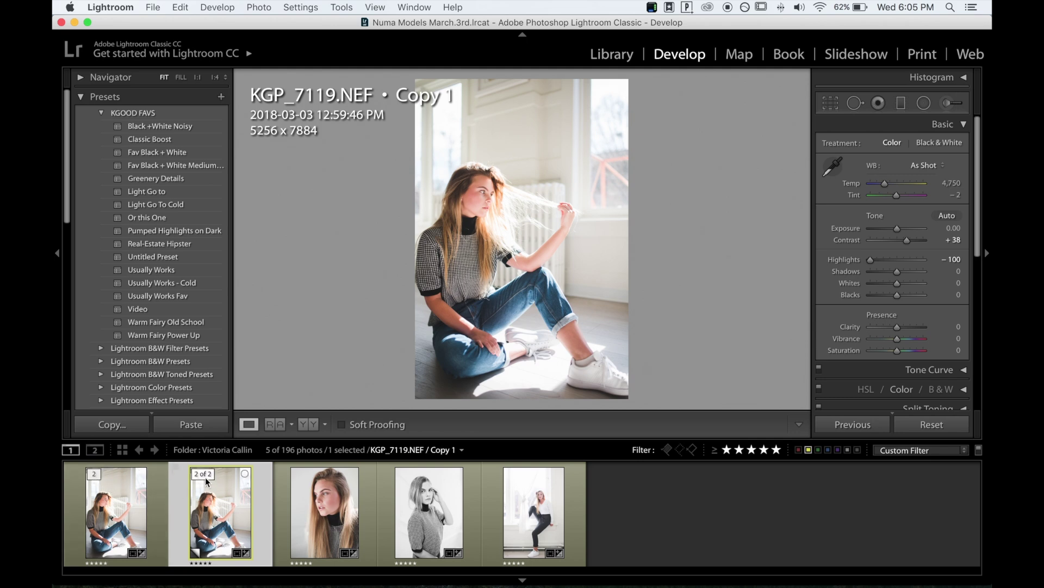
{"action": "key", "text": "Left"}
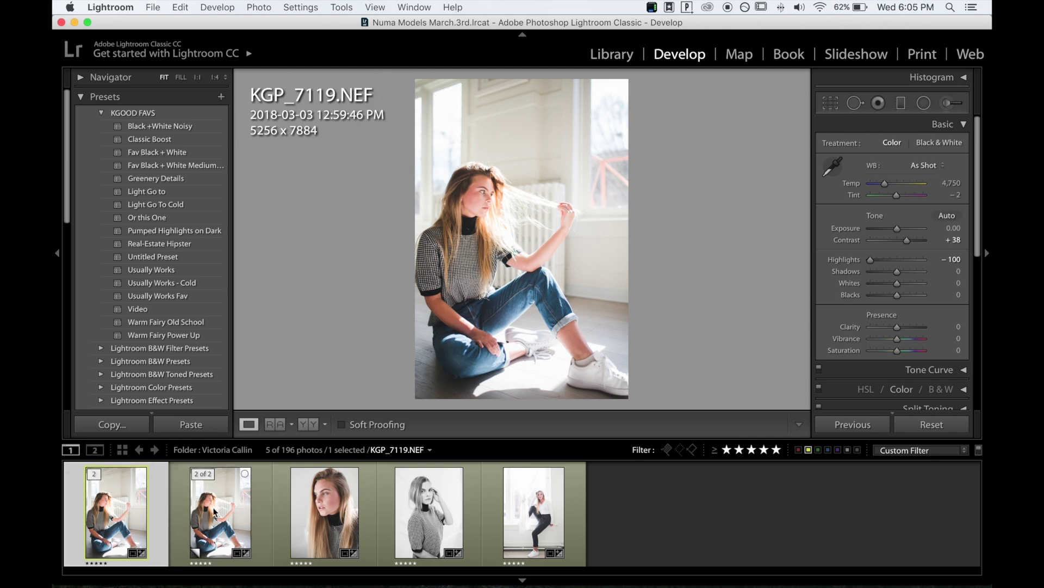
{"action": "left_click", "coordinate": [207, 519]}
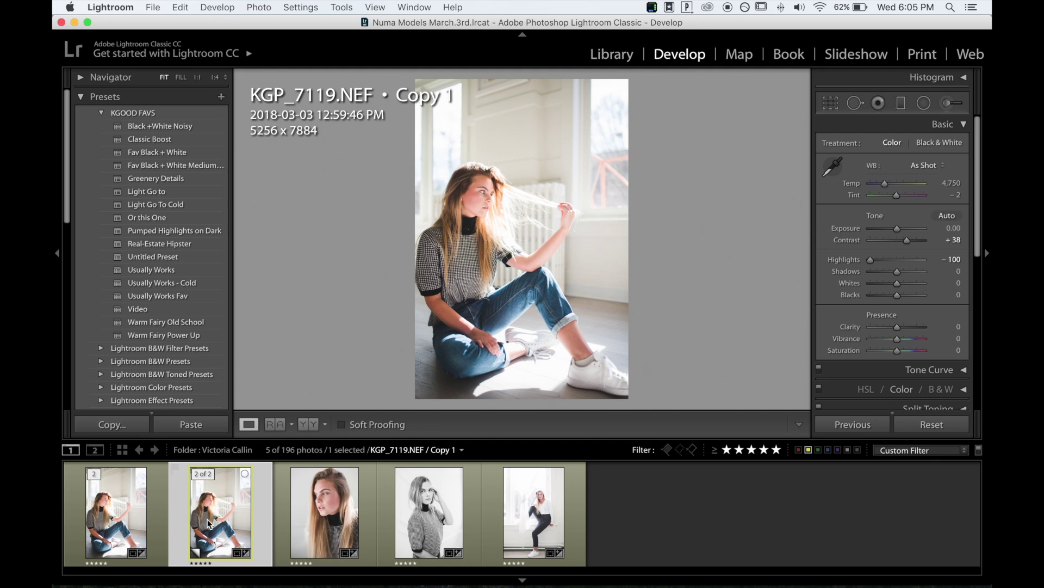
- Try the Fav Black + White and Fav Black + White Medium presets on the virtual copy of KGP_7119.NEF
{"action": "left_click", "coordinate": [188, 155]}
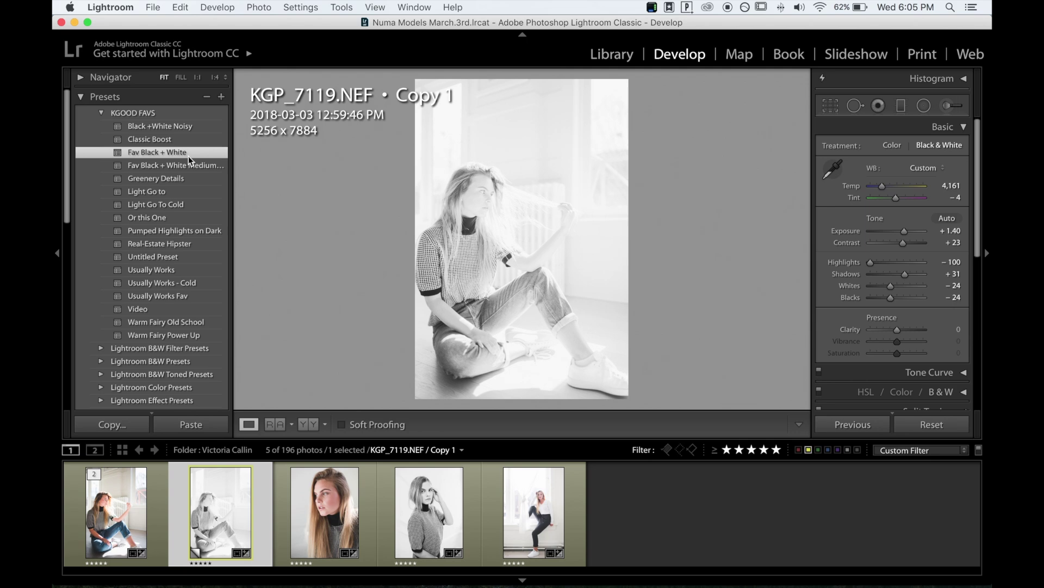
{"action": "left_click", "coordinate": [185, 162]}
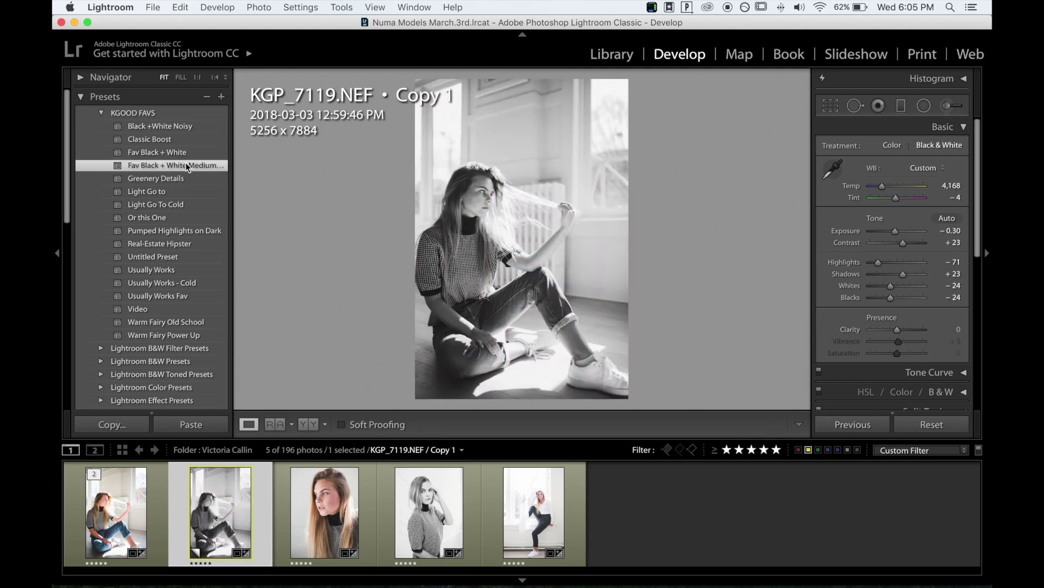
{"action": "left_click", "coordinate": [117, 511]}
{"action": "left_click", "coordinate": [203, 510]}
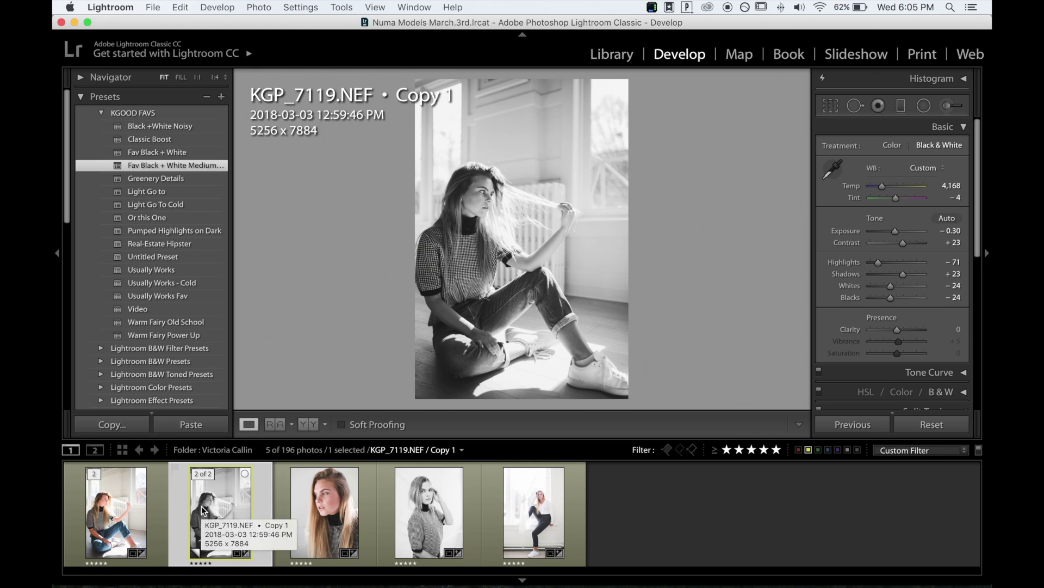
- Reset all develop settings of the virtual copy and hide the photo info overlay
{"action": "left_click", "coordinate": [932, 426]}
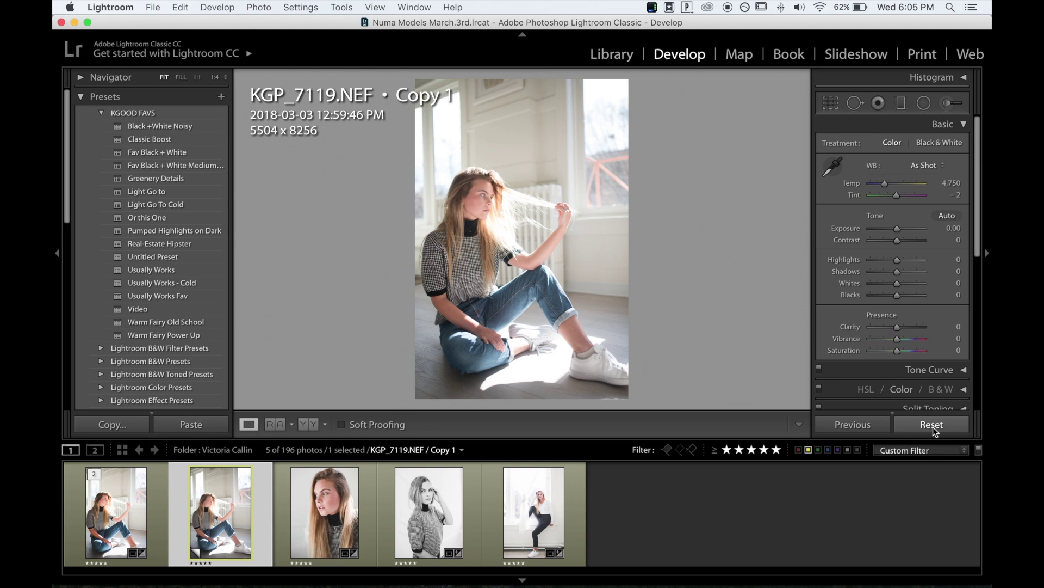
{"action": "key", "text": "i"}
{"action": "key", "text": "i"}
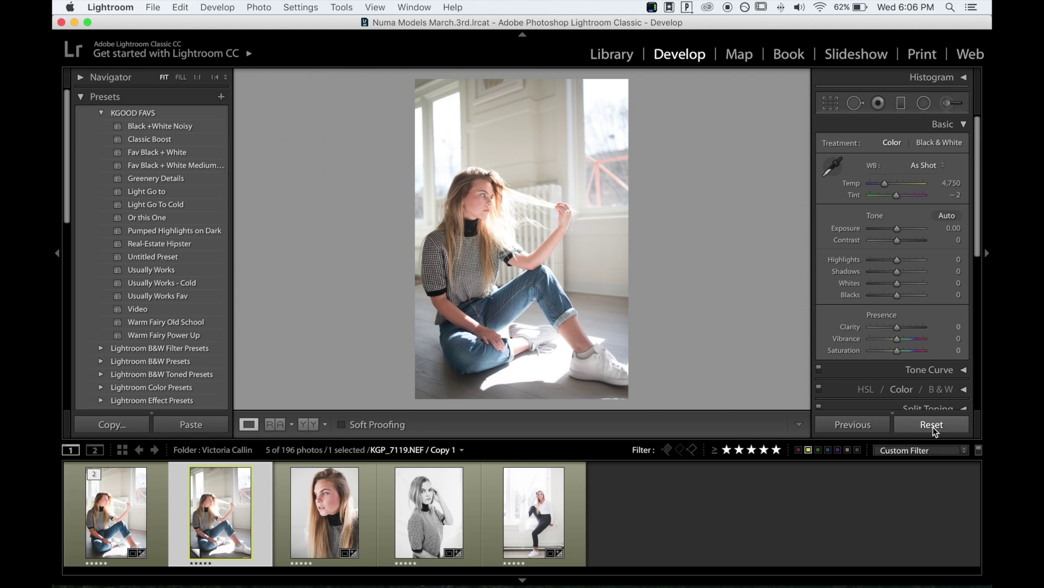
- Compare the unedited virtual copy with the edited original of KGP_7119.NEF
{"action": "key", "text": "Left"}
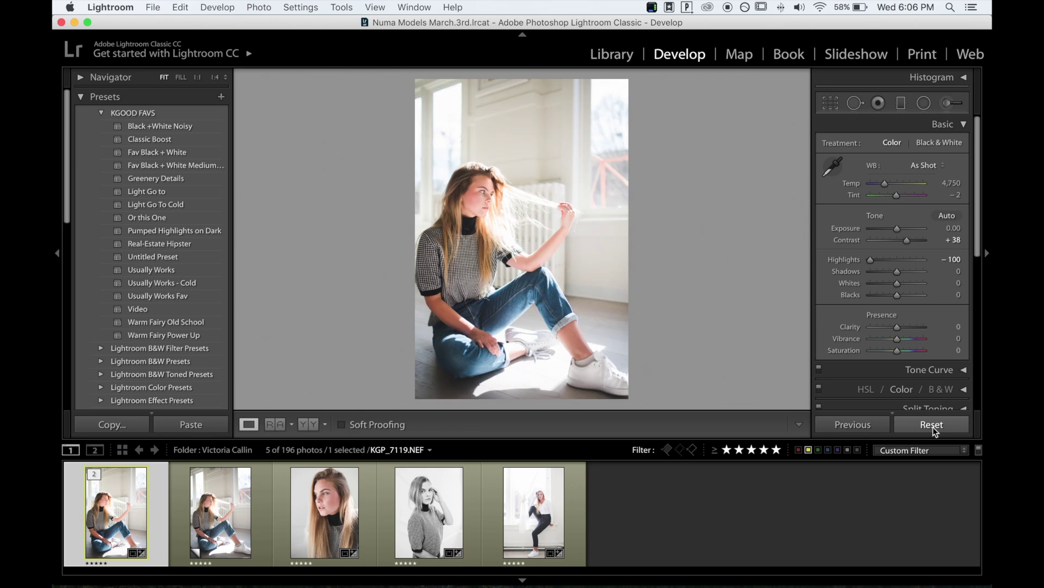
{"action": "key", "text": "Right"}
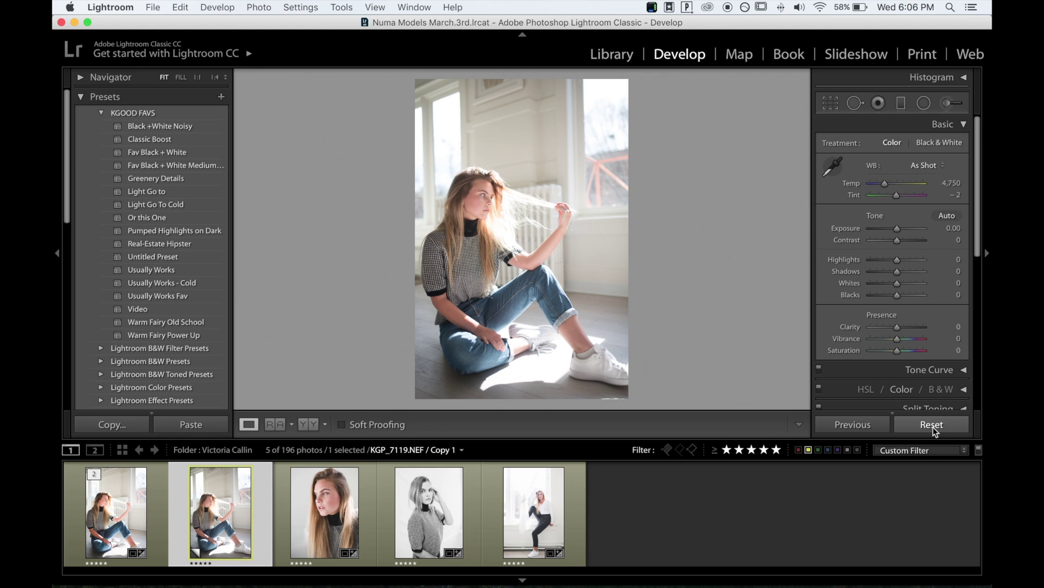
{"action": "key", "text": "Left"}
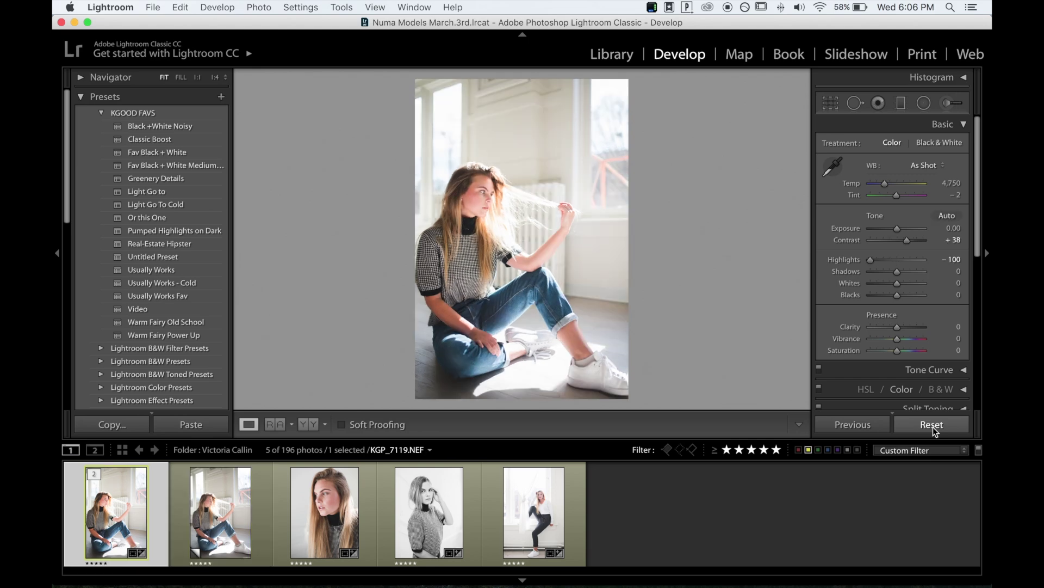
{"action": "key", "text": "Right"}
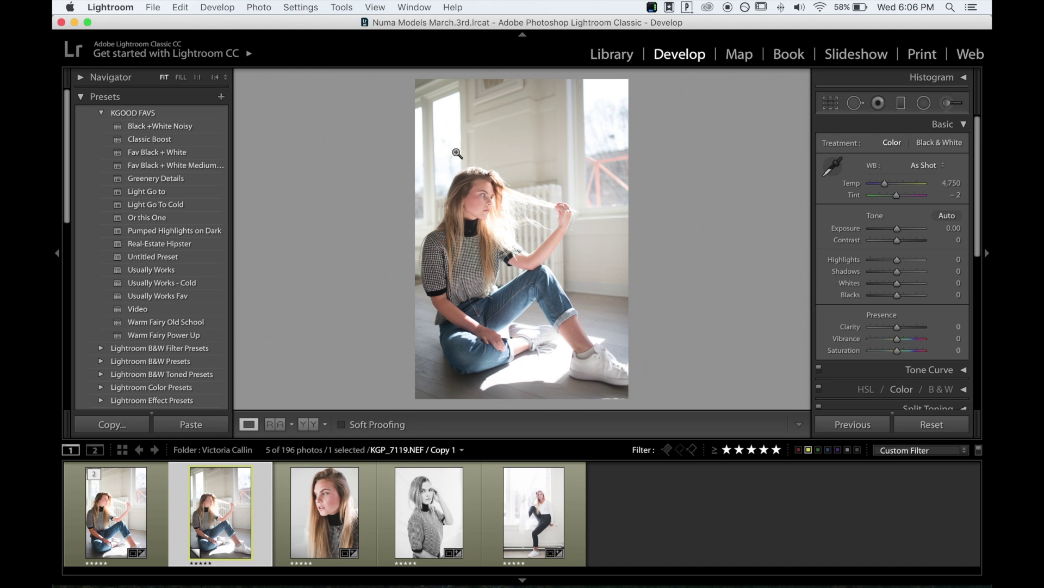
- Enable Profile Corrections for the Sigma 35mm lens on the virtual copy, toggling them to compare before and after
{"action": "scroll", "coordinate": [874, 196], "scroll_direction": "down", "scroll_amount": 5}
{"action": "scroll", "coordinate": [874, 195], "scroll_direction": "down", "scroll_amount": 1}
{"action": "left_click", "coordinate": [863, 199]}
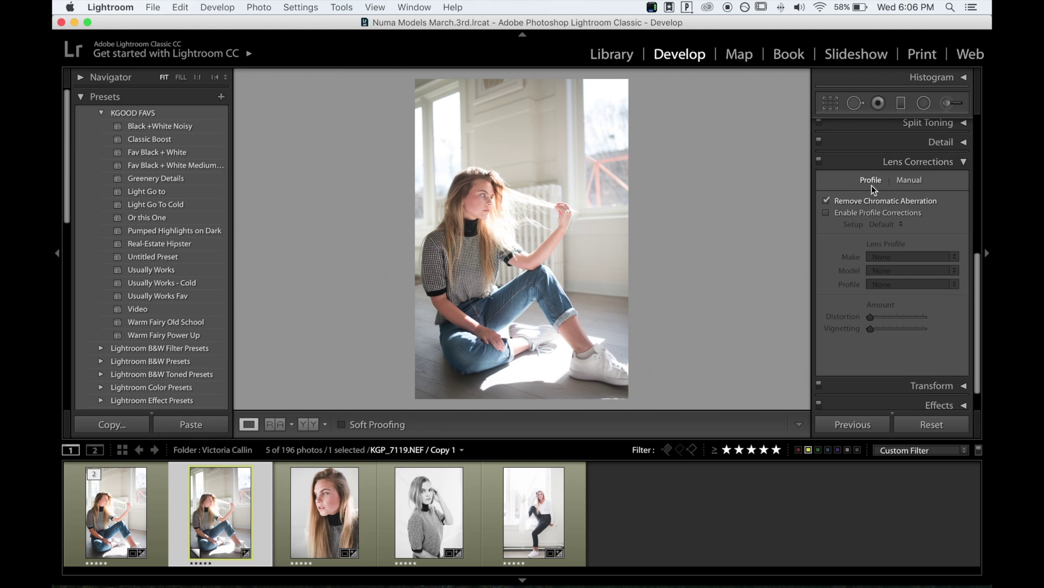
{"action": "left_click", "coordinate": [827, 212]}
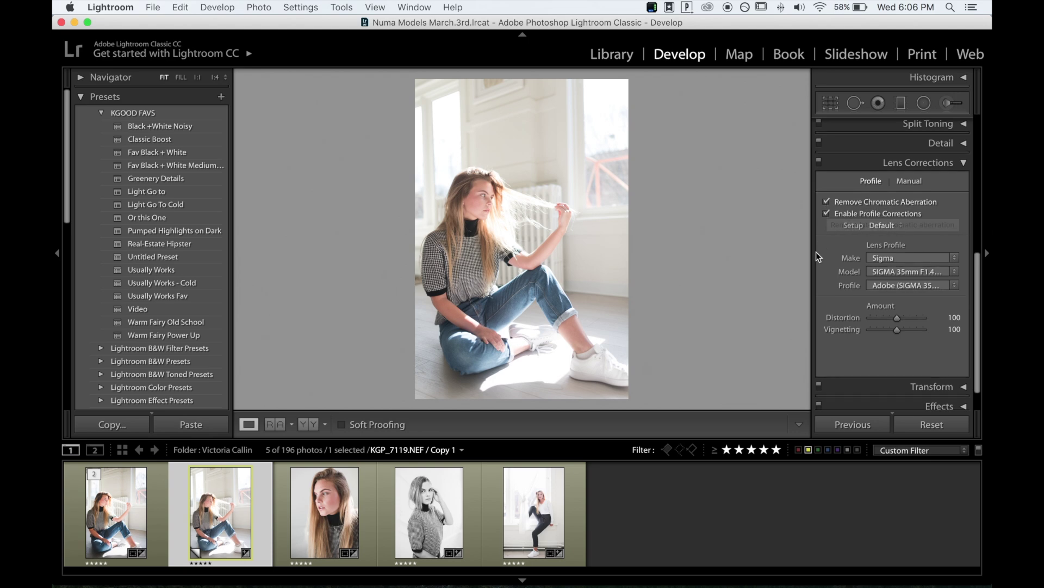
{"action": "left_click", "coordinate": [828, 214]}
{"action": "left_click", "coordinate": [827, 213]}
{"action": "left_click", "coordinate": [827, 214]}
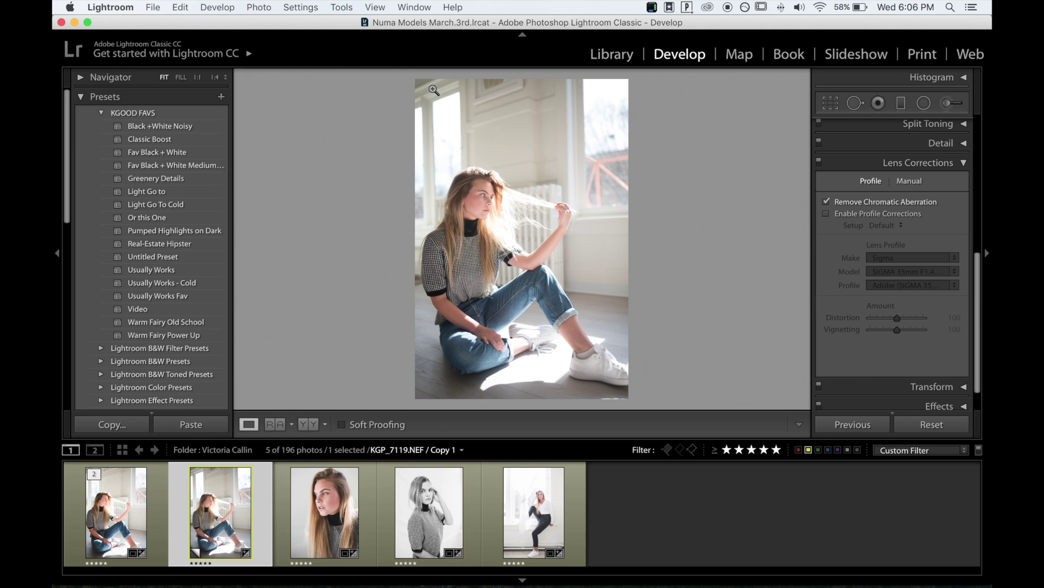
{"action": "left_click", "coordinate": [825, 214]}
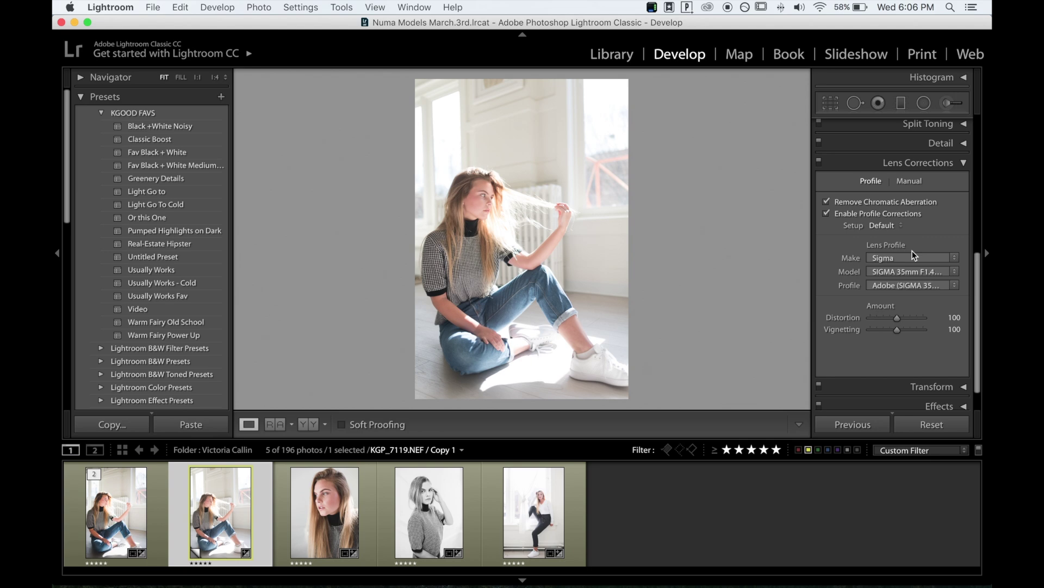
- Try lens profile Vignetting amounts such as 200 and 81, and restore the default amount
{"action": "left_click_drag", "start_coordinate": [897, 332], "coordinate": [863, 331]}
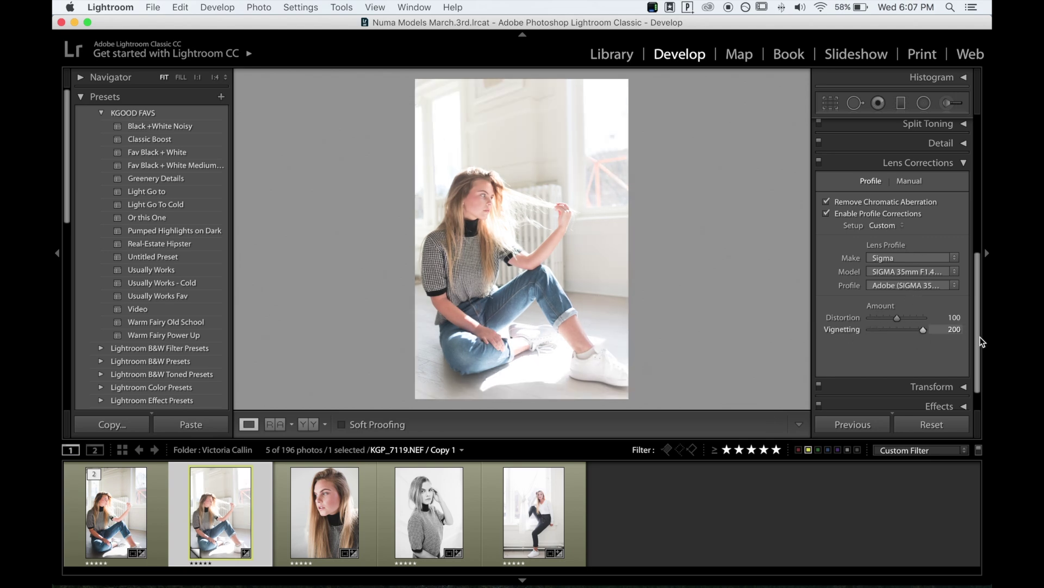
{"action": "left_click_drag", "start_coordinate": [871, 329], "coordinate": [889, 345]}
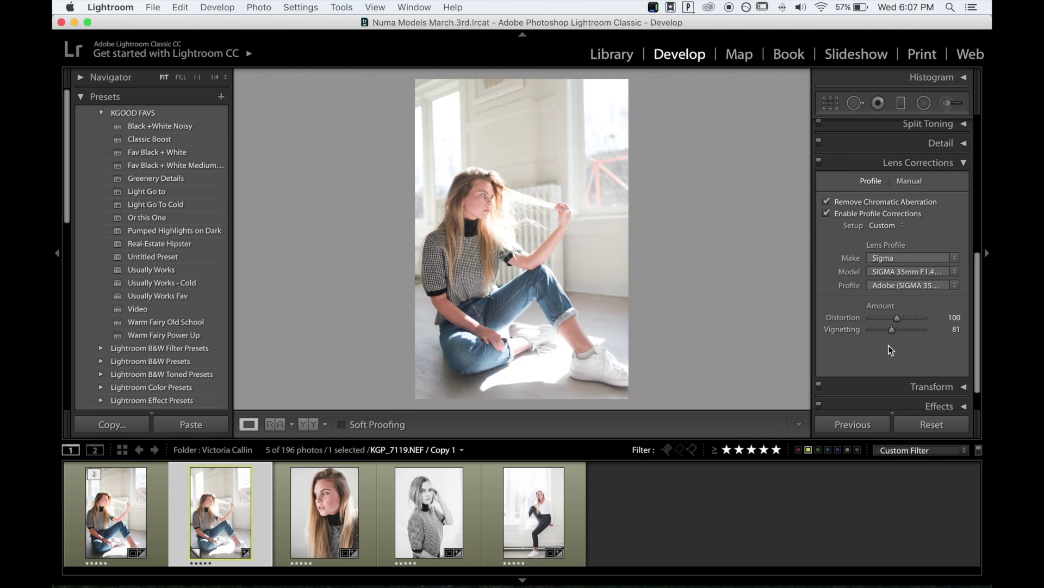
{"action": "double_click", "coordinate": [846, 328]}
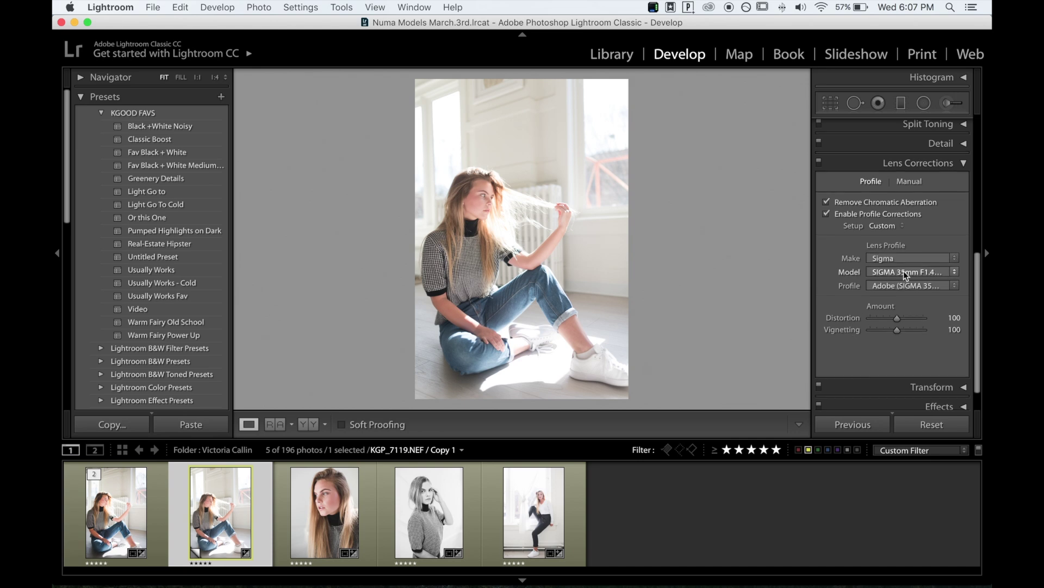
- Recheck the lens profile under Lens Corrections and collapse those settings
{"action": "left_click", "coordinate": [961, 164]}
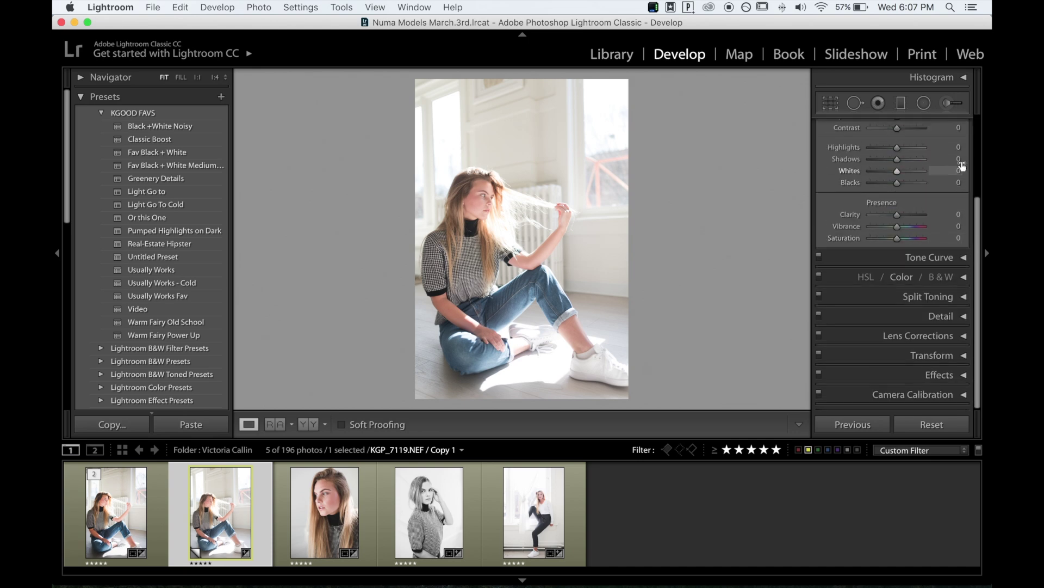
{"action": "left_click", "coordinate": [960, 339]}
{"action": "scroll", "coordinate": [858, 331], "scroll_direction": "down", "scroll_amount": 2}
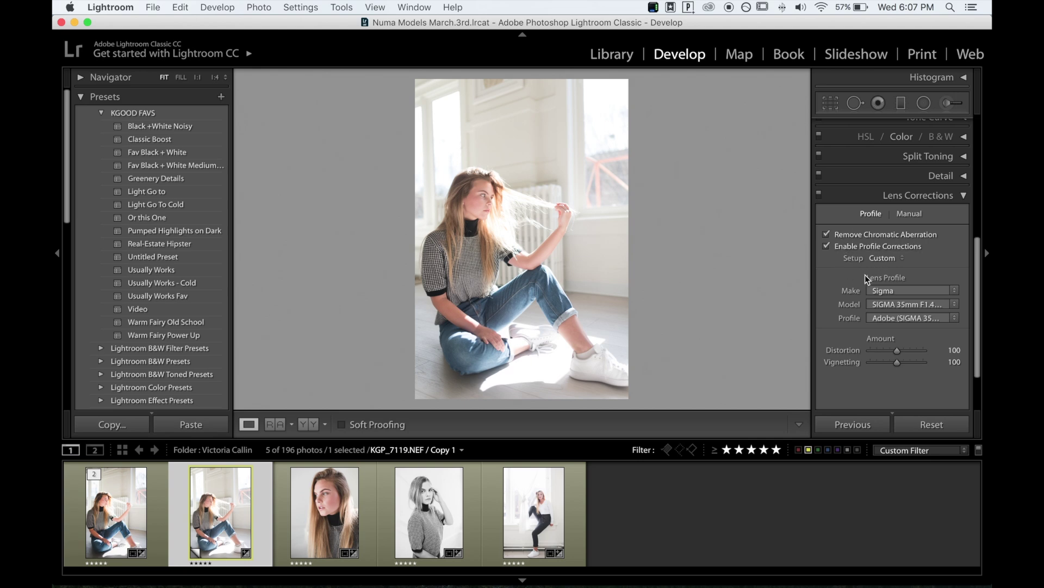
{"action": "left_click", "coordinate": [961, 196]}
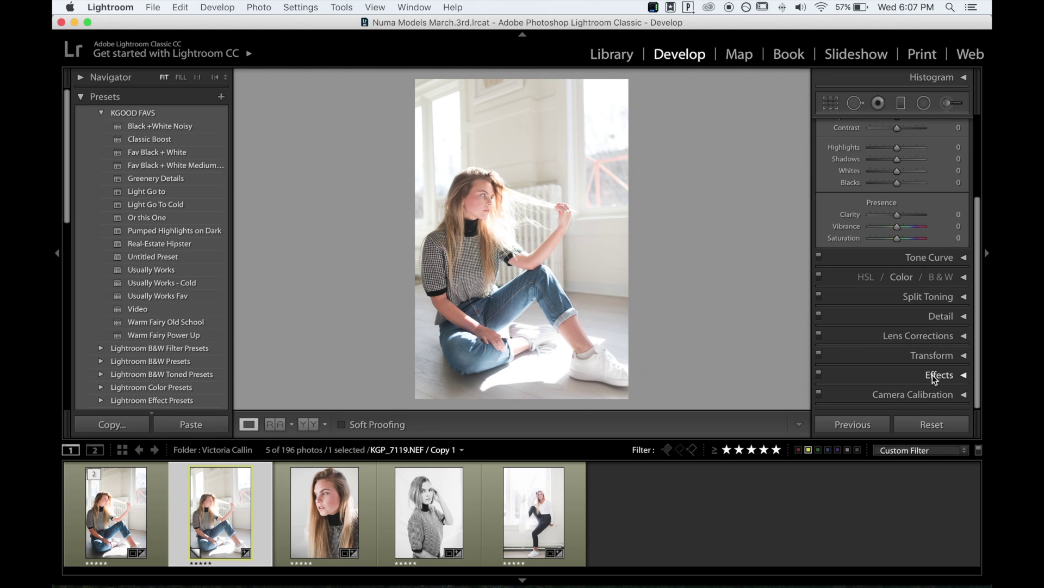
- Try the Level and Vertical Upright modes, apply Full Upright with Constrain Crop, and collapse the Transform settings
{"action": "left_click", "coordinate": [943, 359]}
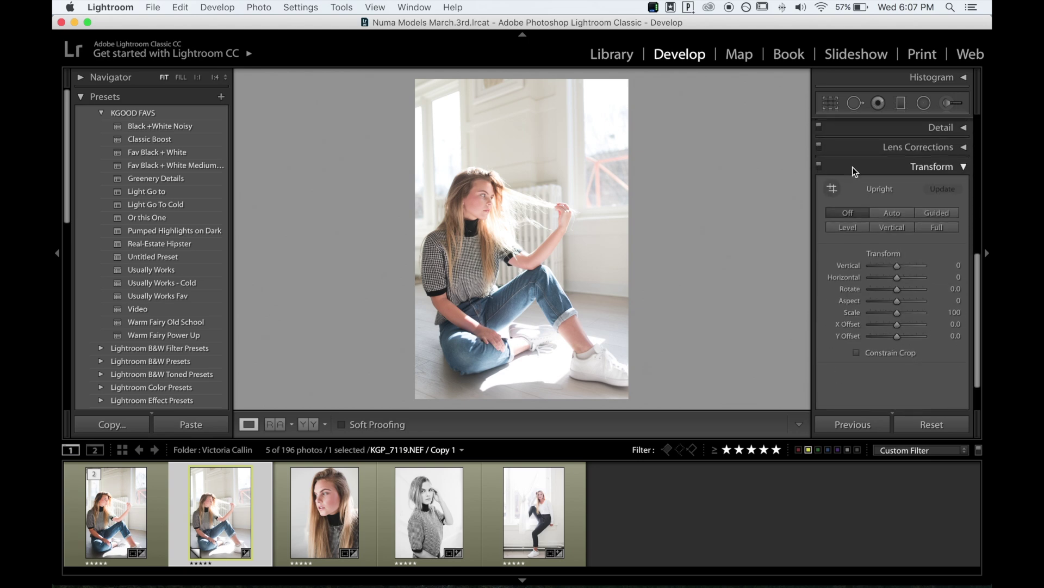
{"action": "left_click", "coordinate": [849, 228]}
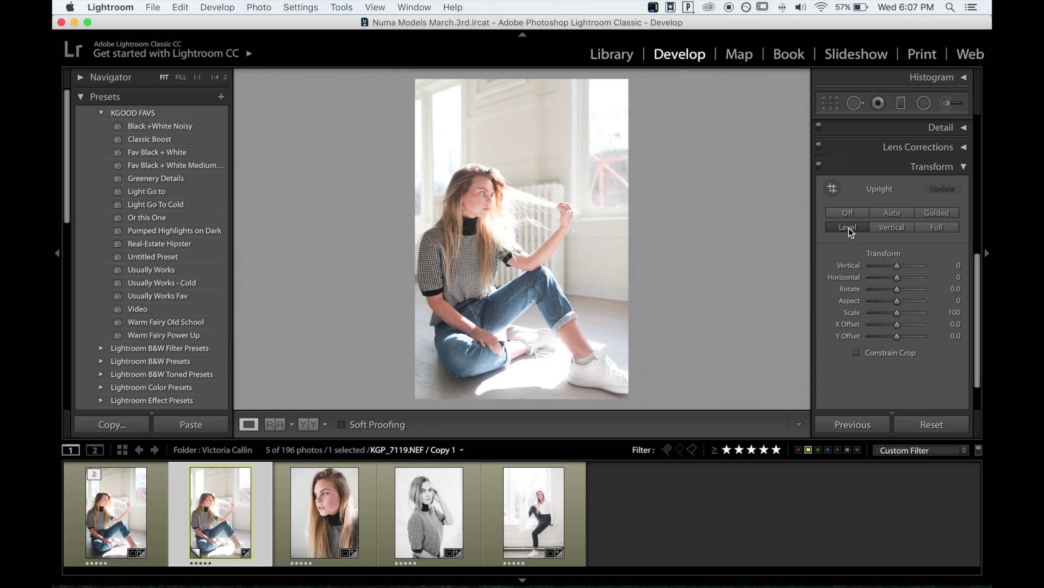
{"action": "left_click", "coordinate": [891, 229]}
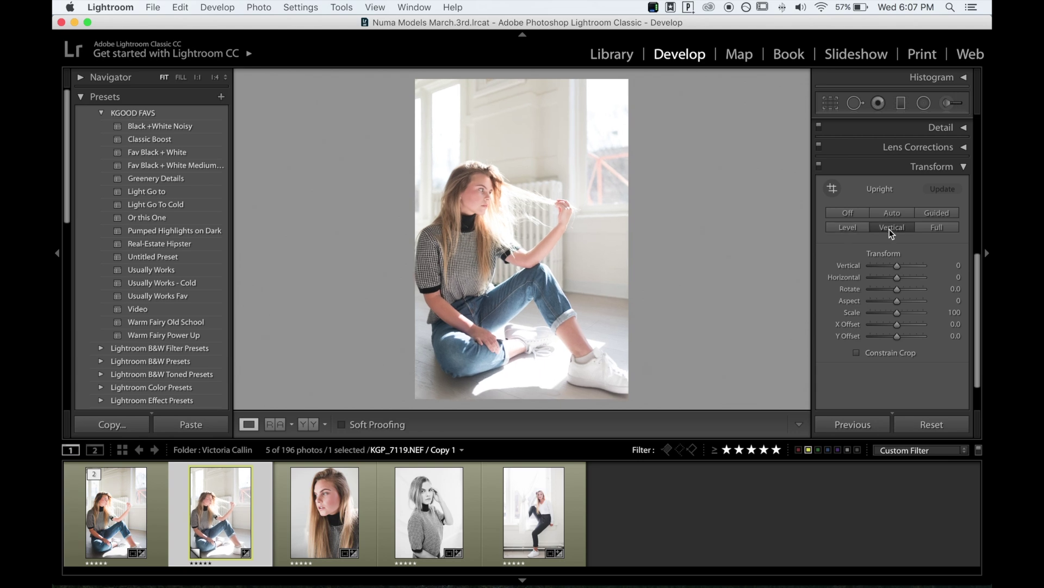
{"action": "left_click", "coordinate": [944, 229]}
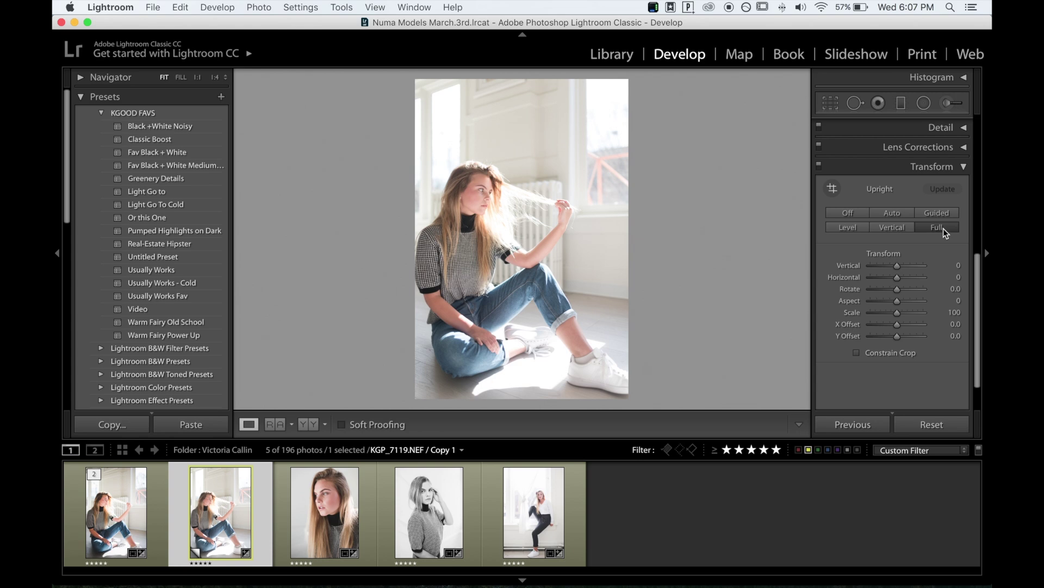
{"action": "left_click", "coordinate": [856, 353]}
{"action": "left_click", "coordinate": [888, 166]}
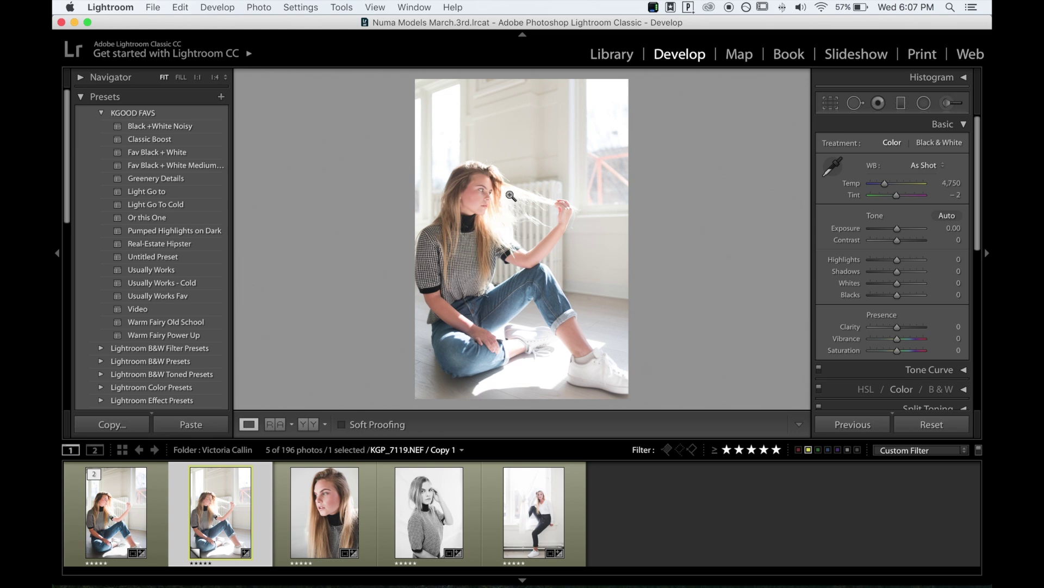
- Set Highlights to -100, Contrast to +46 and Exposure to -0.20 on the virtual copy, and inspect the face at 1:1
{"action": "left_click_drag", "start_coordinate": [897, 260], "coordinate": [652, 255]}
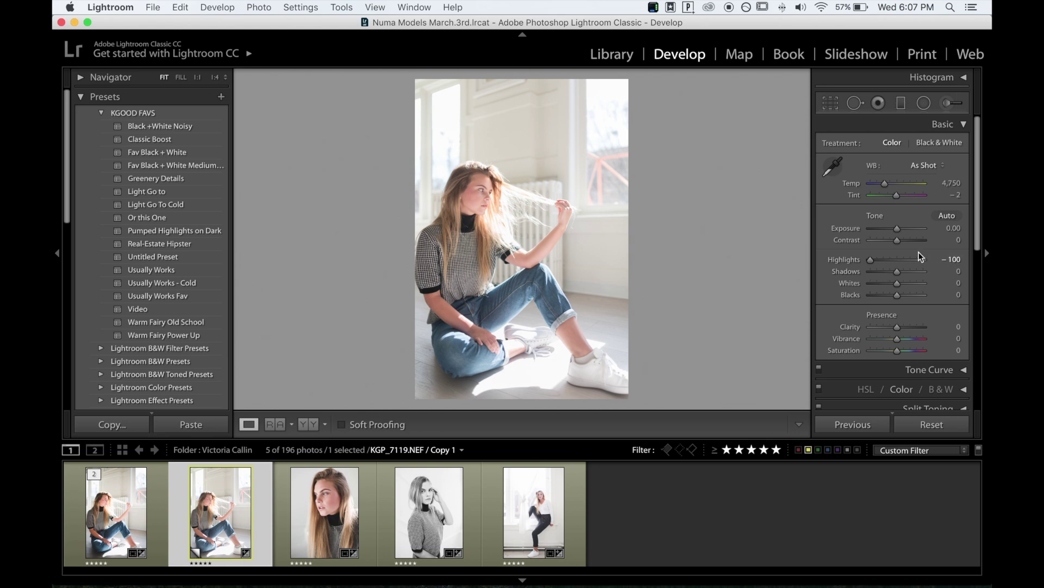
{"action": "left_click", "coordinate": [906, 240]}
{"action": "left_click_drag", "start_coordinate": [906, 240], "coordinate": [899, 231]}
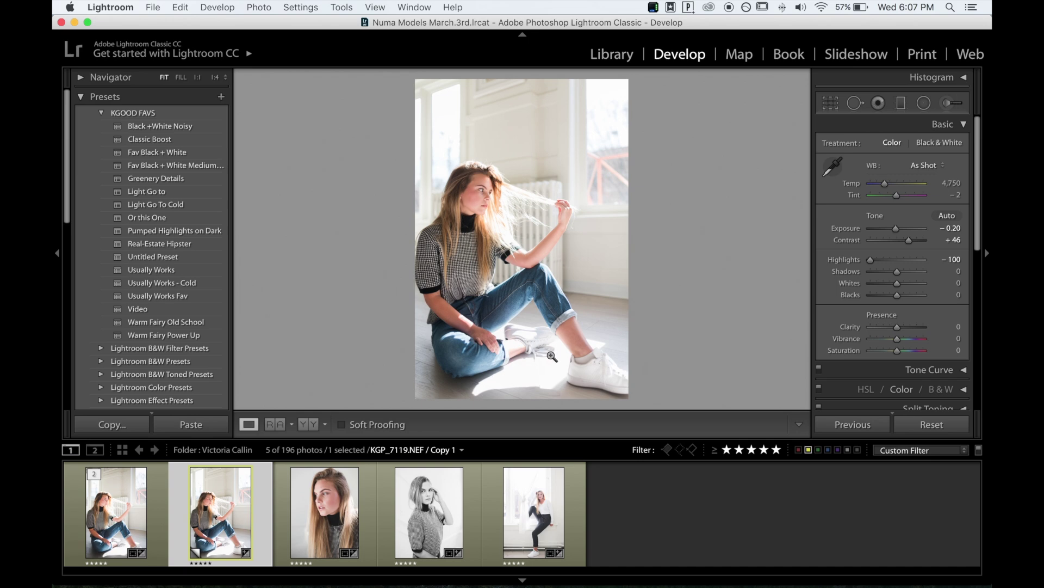
{"action": "left_click", "coordinate": [486, 190]}
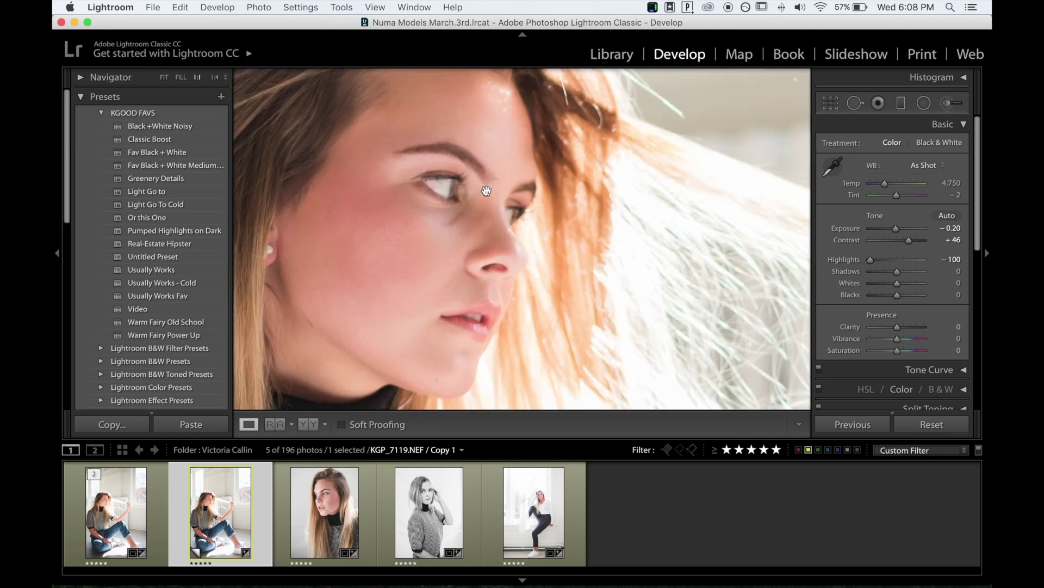
{"action": "left_click", "coordinate": [411, 146]}
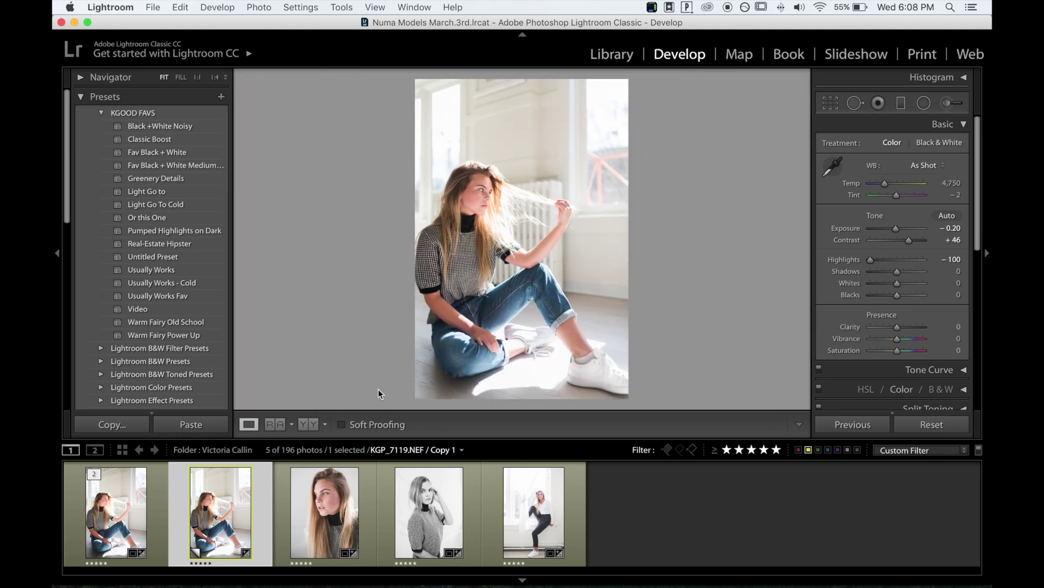
- Compare KGP_7119.NEF with its virtual copy, and collapse the KGOOD FAVS and Red Leaf Film Emulsion Color preset folders
{"action": "left_click", "coordinate": [117, 515]}
{"action": "left_click", "coordinate": [209, 517]}
{"action": "left_click", "coordinate": [100, 113]}
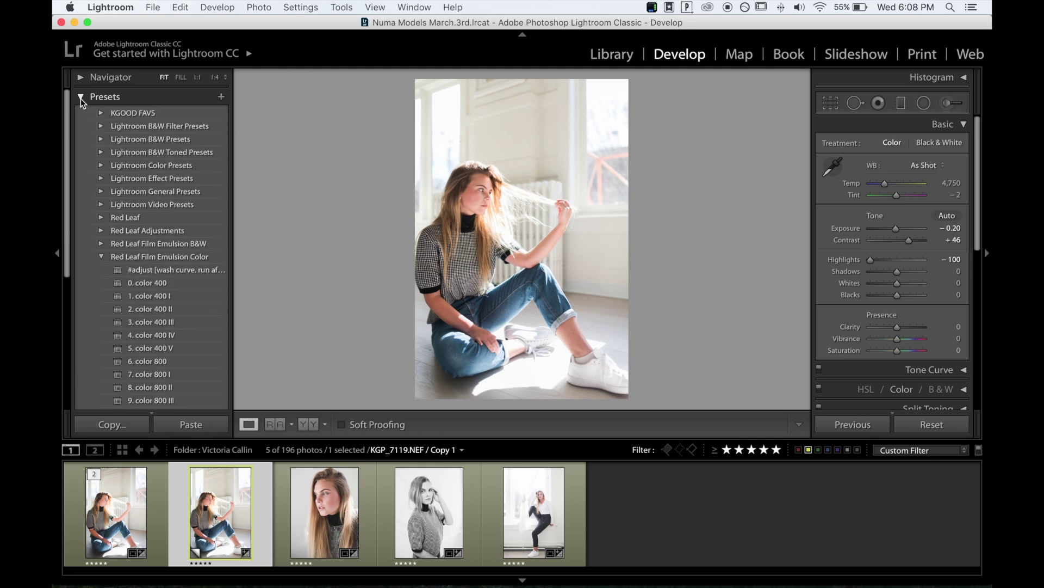
{"action": "left_click", "coordinate": [101, 256]}
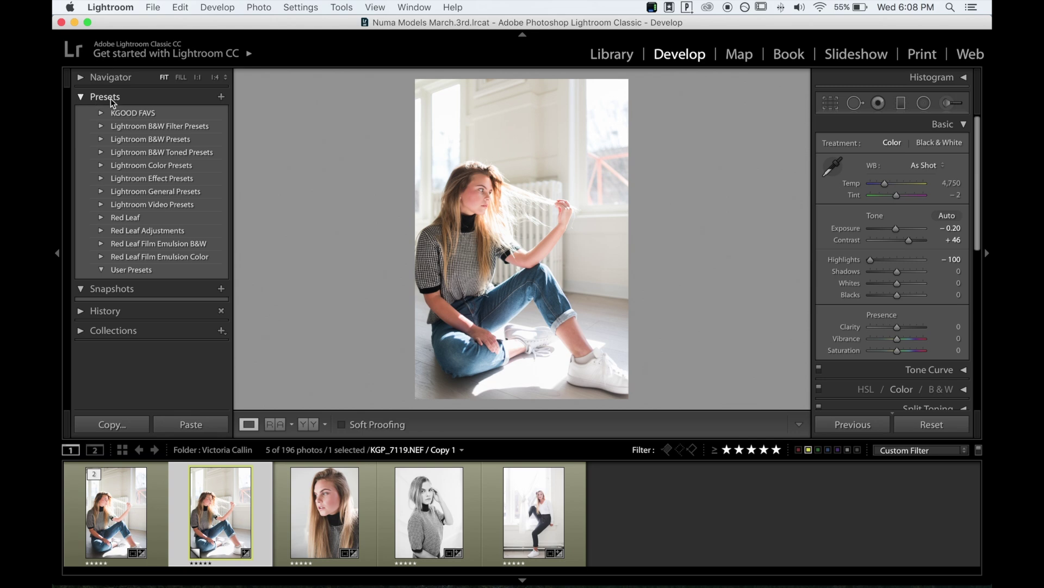
- Create a virtual copy of KGP_7183.NEF and set its Temp to 2,000, Contrast to +100 and Clarity to +51
{"action": "left_click", "coordinate": [310, 507]}
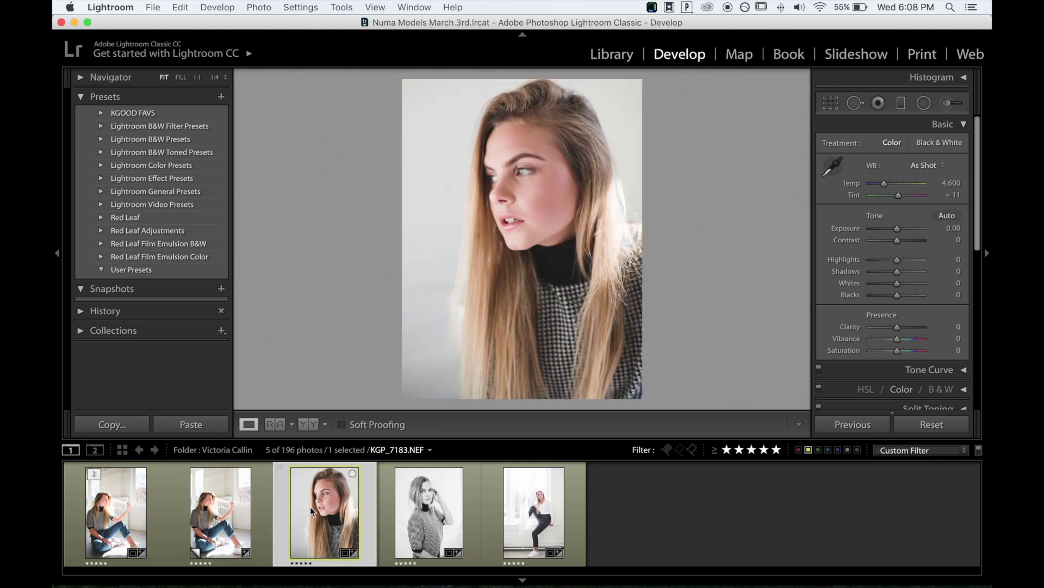
{"action": "key", "text": "super+e"}
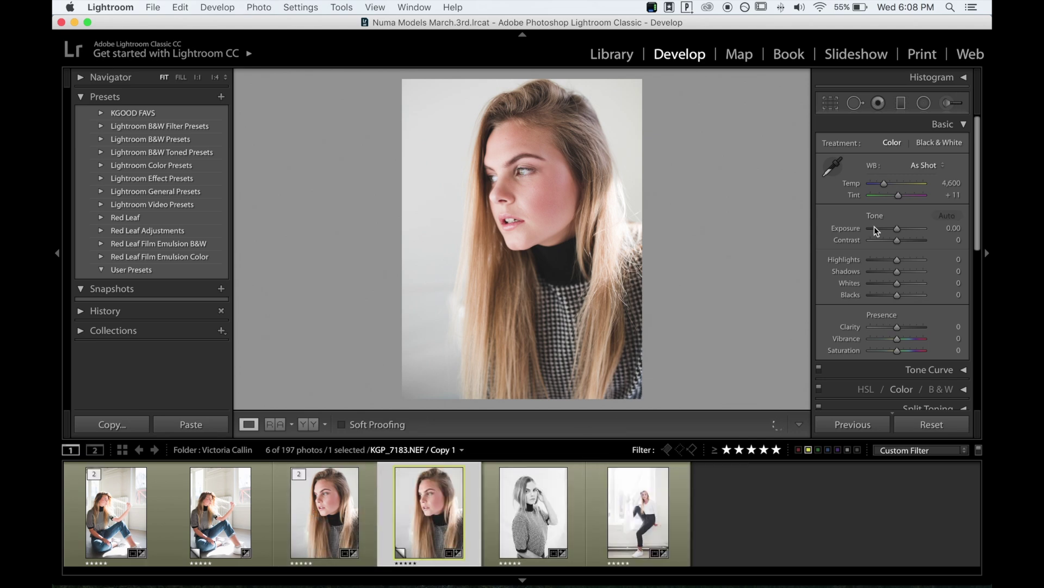
{"action": "left_click_drag", "start_coordinate": [881, 184], "coordinate": [869, 184]}
{"action": "left_click_drag", "start_coordinate": [897, 240], "coordinate": [935, 242]}
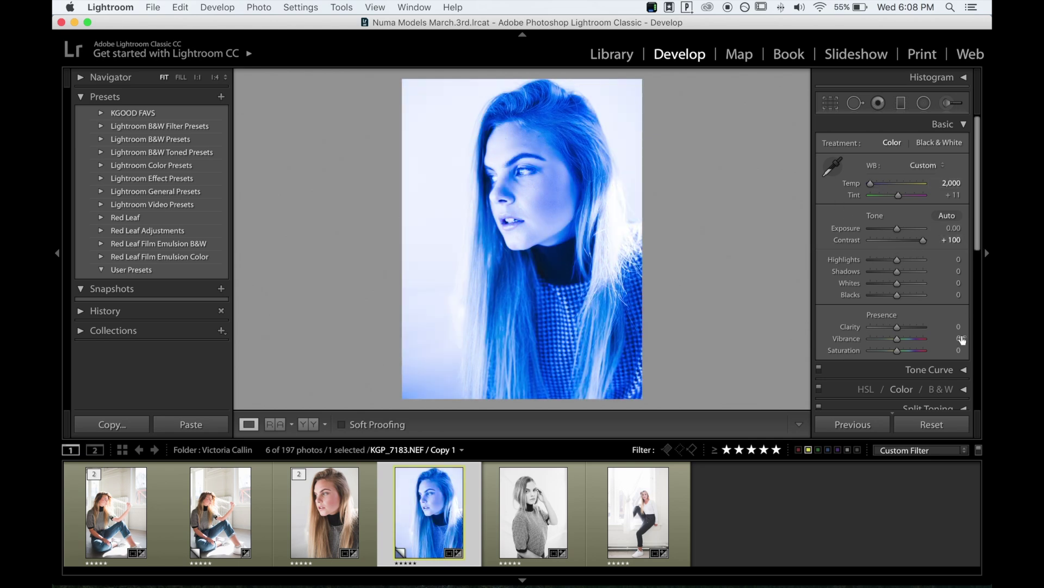
{"action": "left_click_drag", "start_coordinate": [897, 326], "coordinate": [912, 328]}
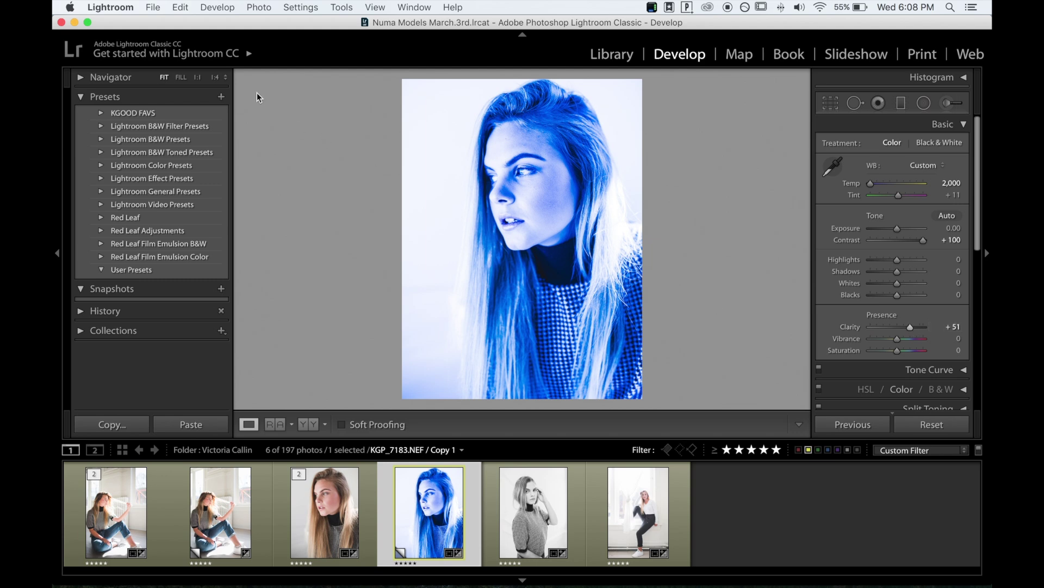
- Save the settings as a develop preset named Crazy Cyan Look in KGOOD FAVS, excluding Lens Corrections and Transform
{"action": "left_click", "coordinate": [220, 97]}
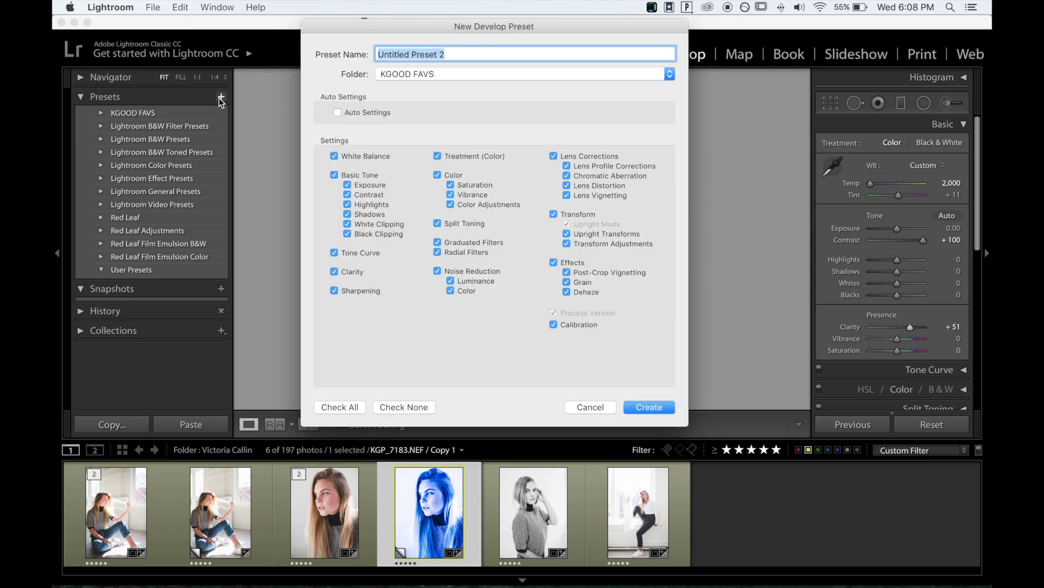
{"action": "type", "text": "Cr"}
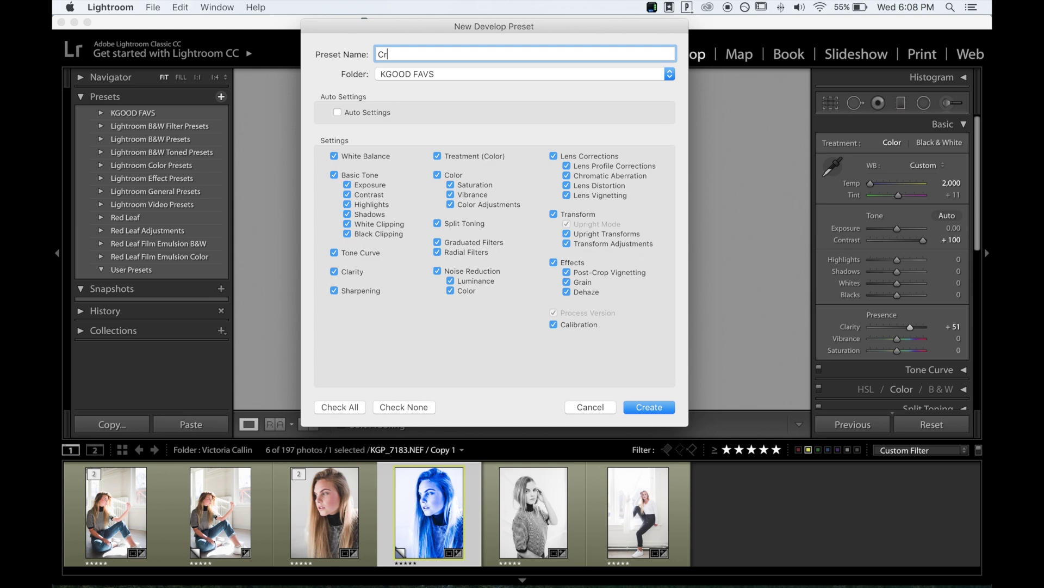
{"action": "type", "text": "azy Cyan Look"}
{"action": "left_click", "coordinate": [435, 75]}
{"action": "left_click", "coordinate": [423, 72]}
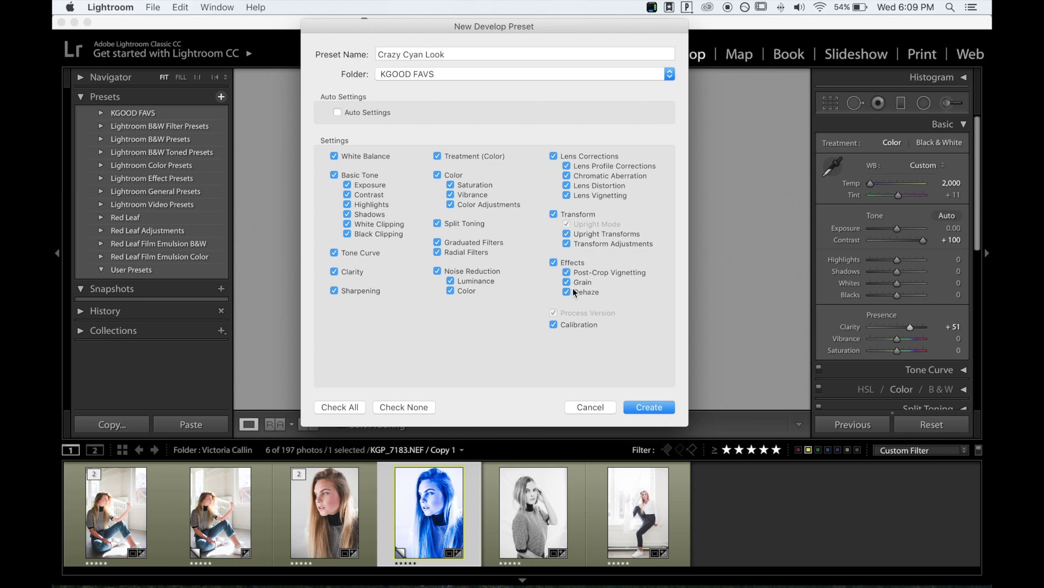
{"action": "left_click", "coordinate": [553, 213]}
{"action": "left_click", "coordinate": [554, 156]}
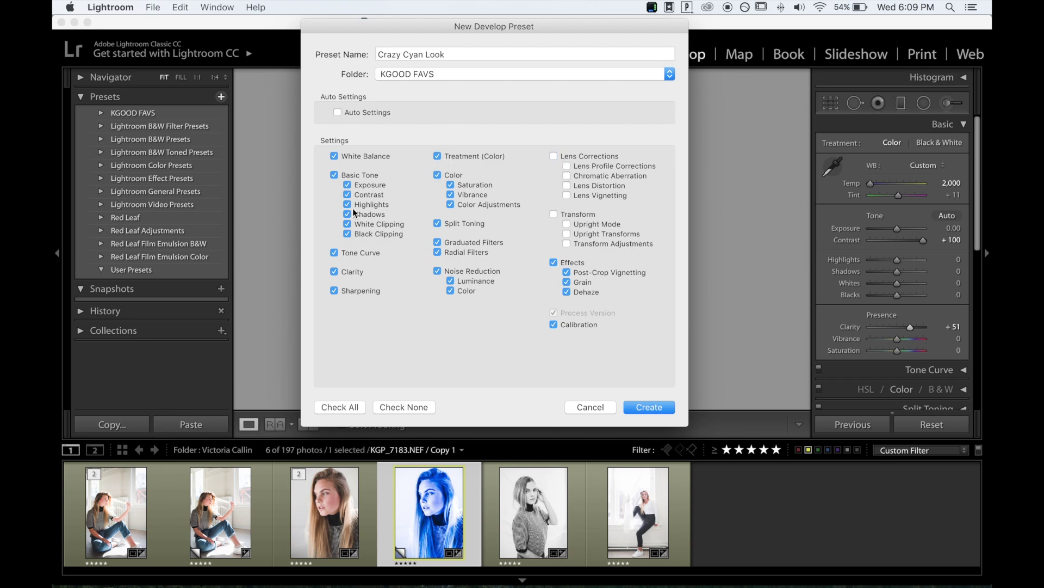
{"action": "left_click", "coordinate": [661, 409]}
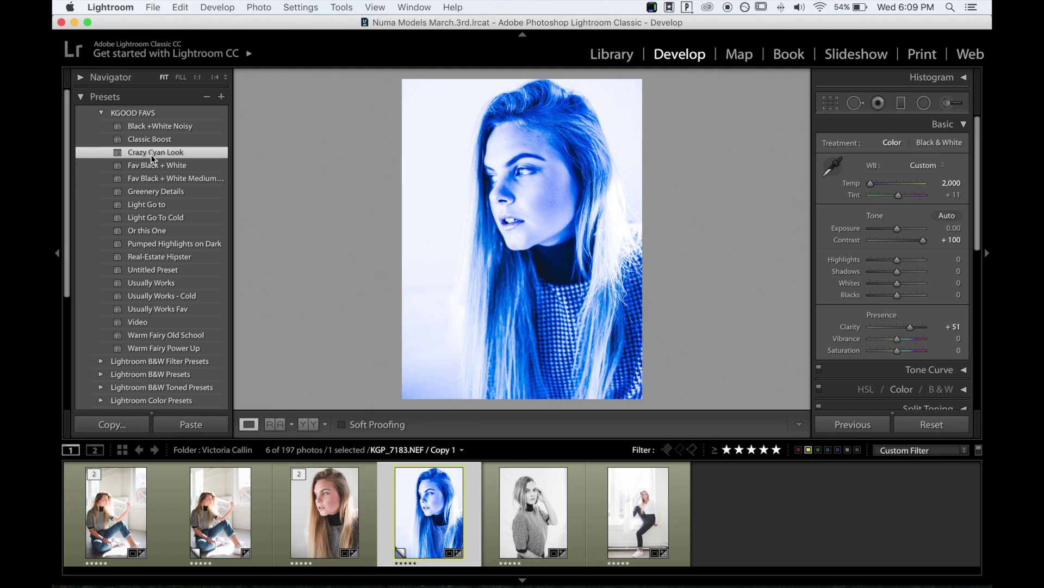
- Create a virtual copy of KGP_7261.NEF and apply the Crazy Cyan Look preset to it
{"action": "left_click", "coordinate": [637, 538]}
{"action": "key", "text": "super+apostrophe"}
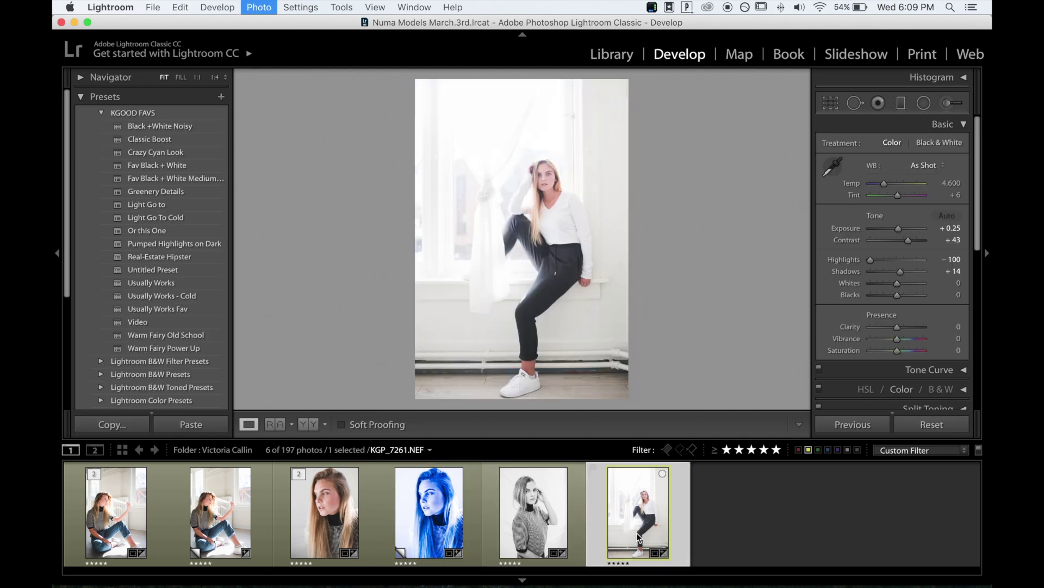
{"action": "left_click", "coordinate": [187, 152]}
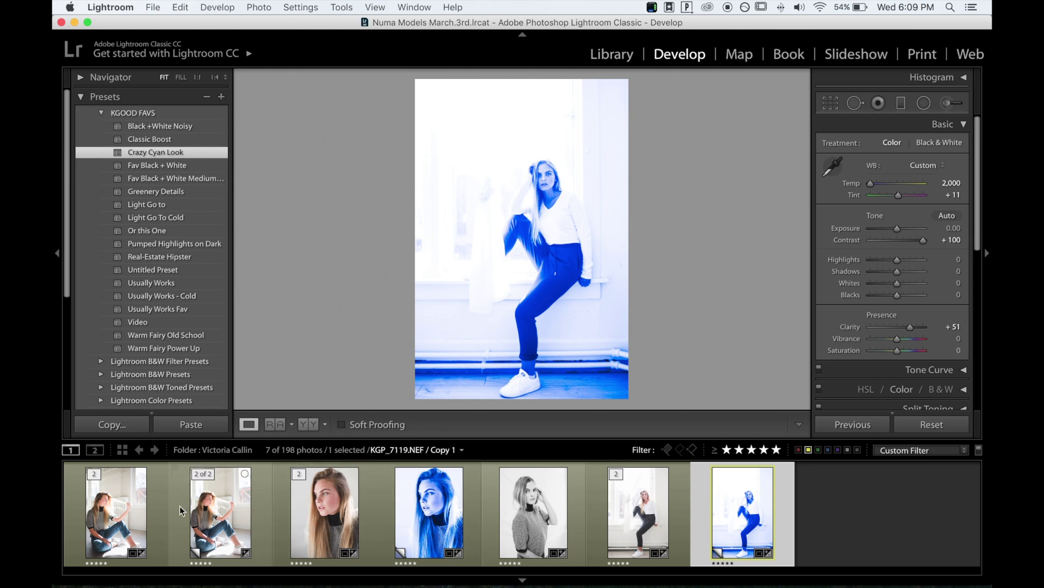
- Apply the Usually Works preset to the virtual copy of KGP_7119.NEF and set its Upright mode to Full
{"action": "left_click", "coordinate": [217, 511]}
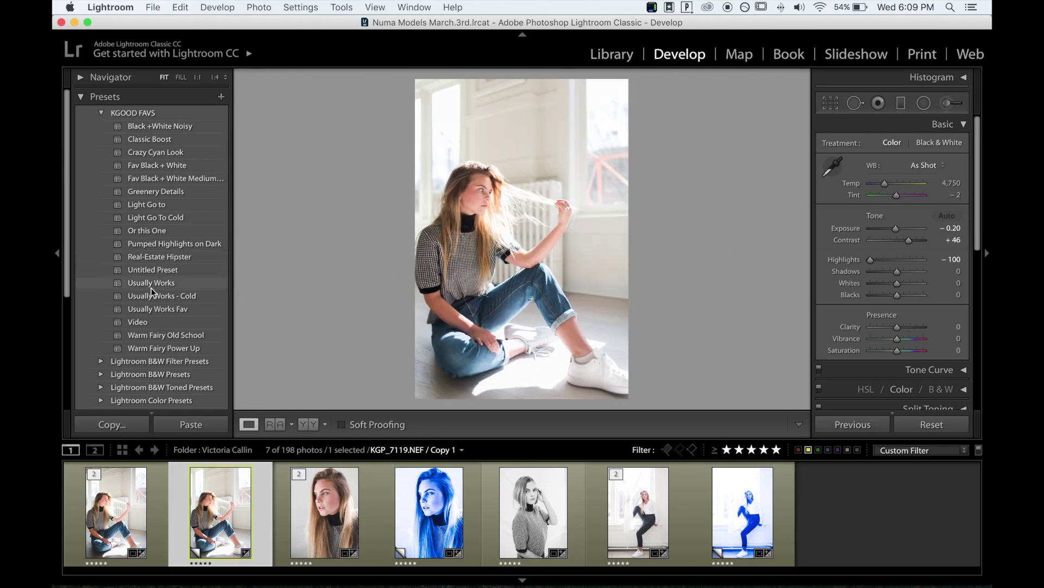
{"action": "left_click", "coordinate": [191, 285]}
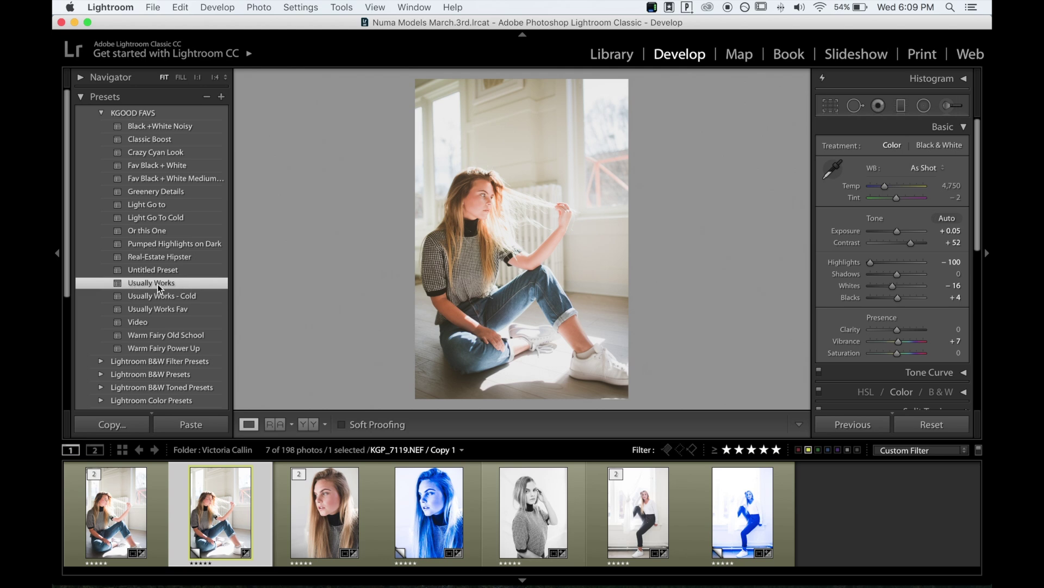
{"action": "scroll", "coordinate": [867, 289], "scroll_direction": "down", "scroll_amount": 15}
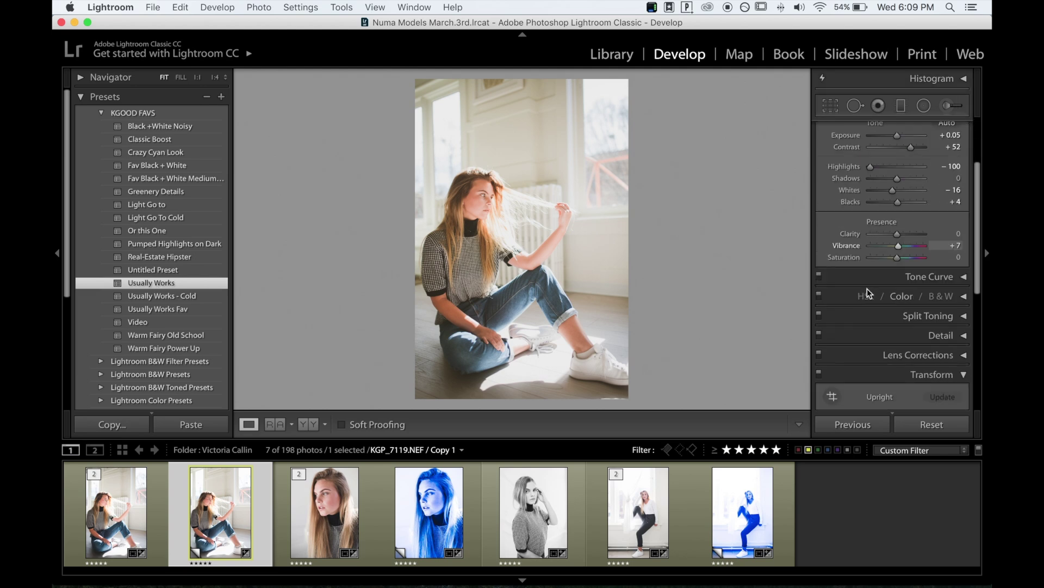
{"action": "left_click", "coordinate": [930, 184]}
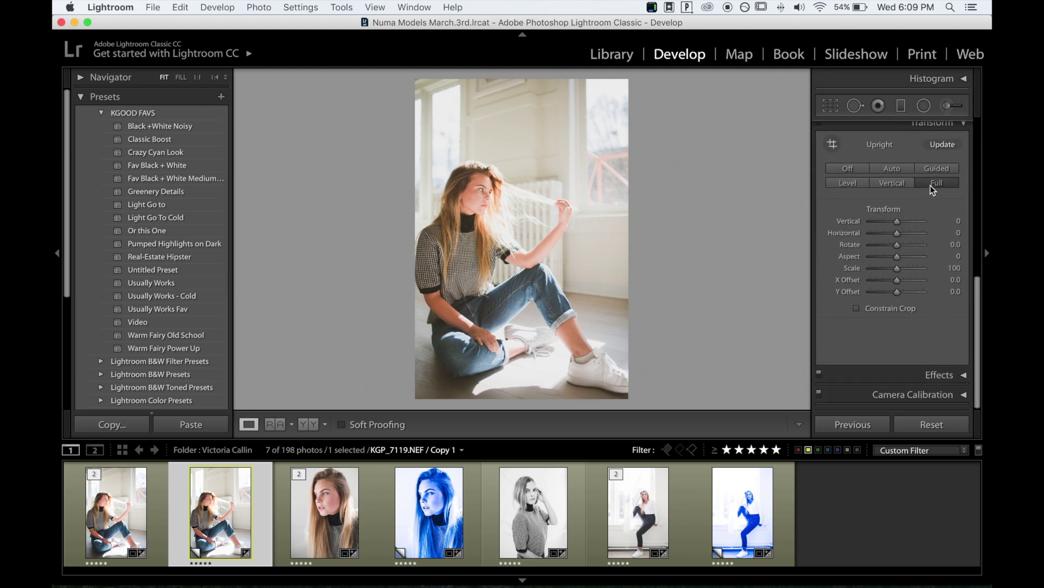
- Collapse the Transform settings, and enable Remove Chromatic Aberration and Profile Corrections for the KGP_7119.NEF virtual copy
{"action": "scroll", "coordinate": [925, 201], "scroll_direction": "up", "scroll_amount": 2}
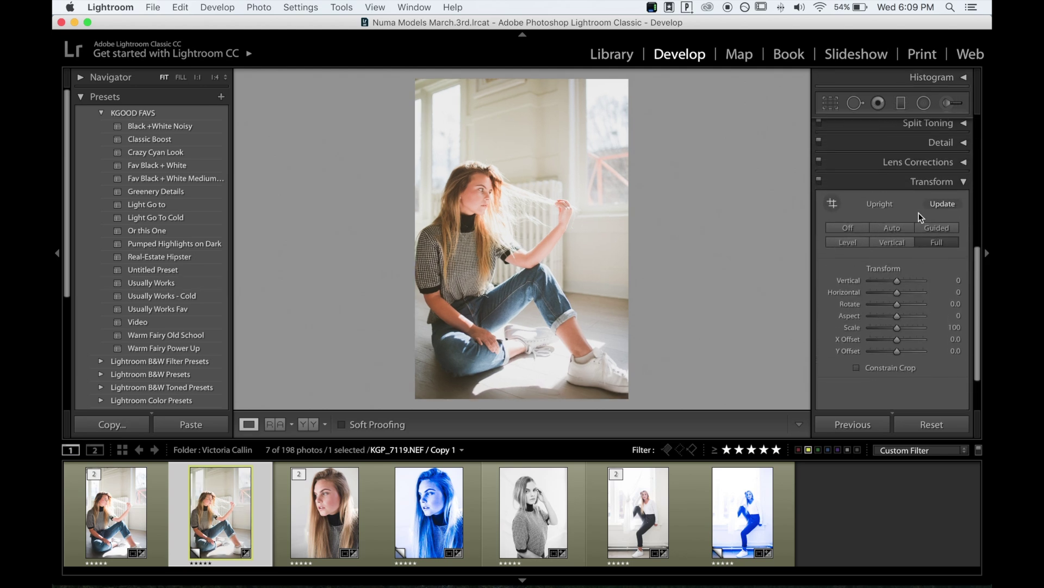
{"action": "left_click", "coordinate": [958, 180]}
{"action": "left_click", "coordinate": [963, 335]}
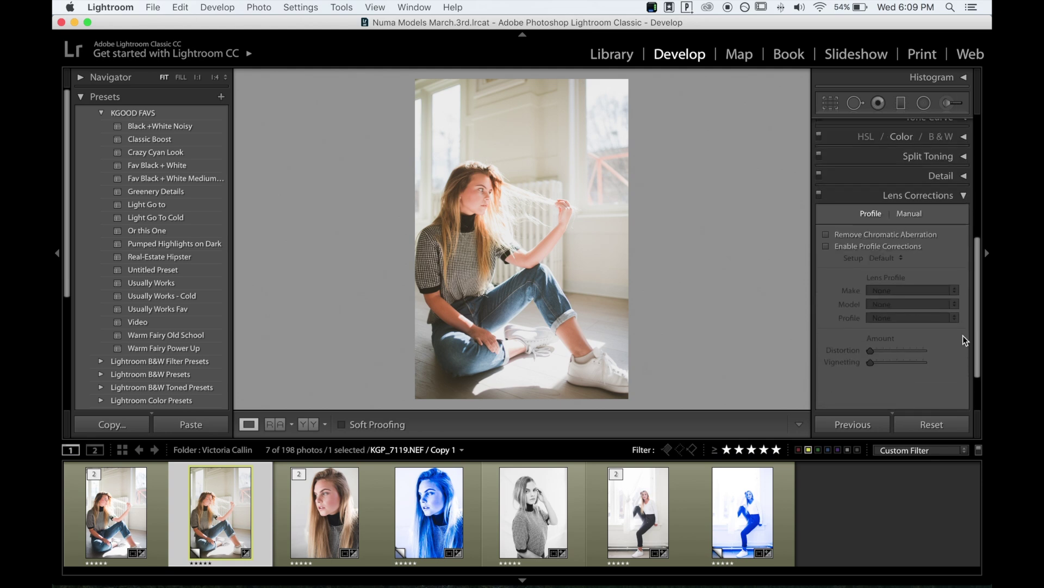
{"action": "left_click", "coordinate": [826, 246]}
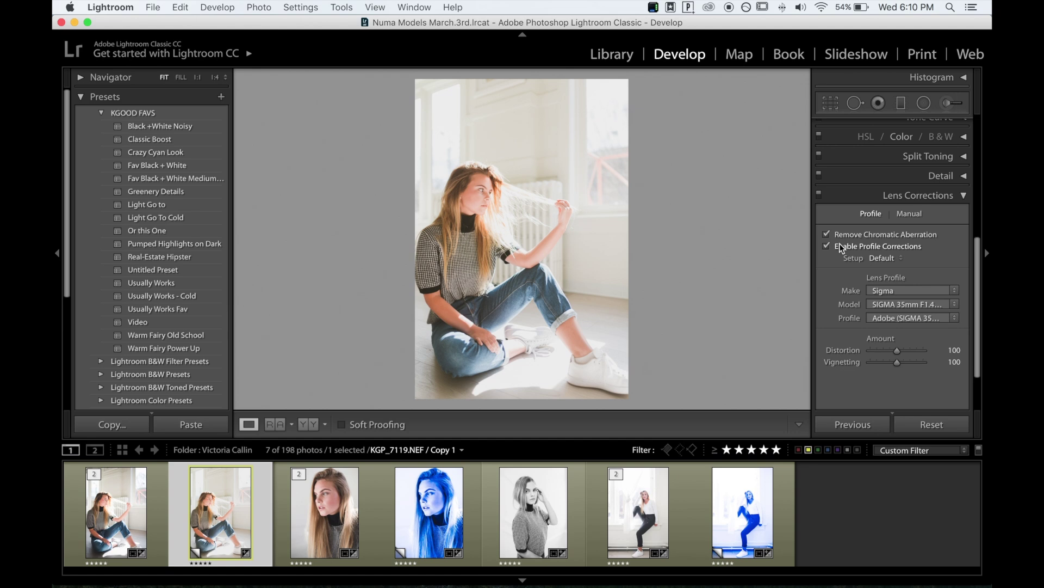
- Set Temp to 4,007, Contrast to +78 and Exposure to -0.20 on the virtual copy, and compare it with the original
{"action": "scroll", "coordinate": [840, 243], "scroll_direction": "up", "scroll_amount": 10}
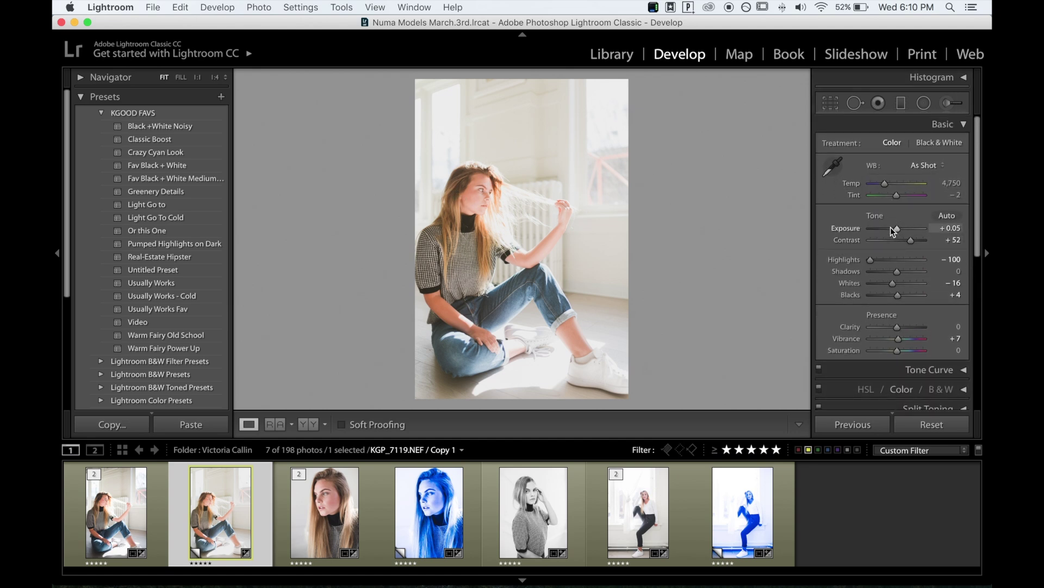
{"action": "left_click_drag", "start_coordinate": [884, 183], "coordinate": [882, 183]}
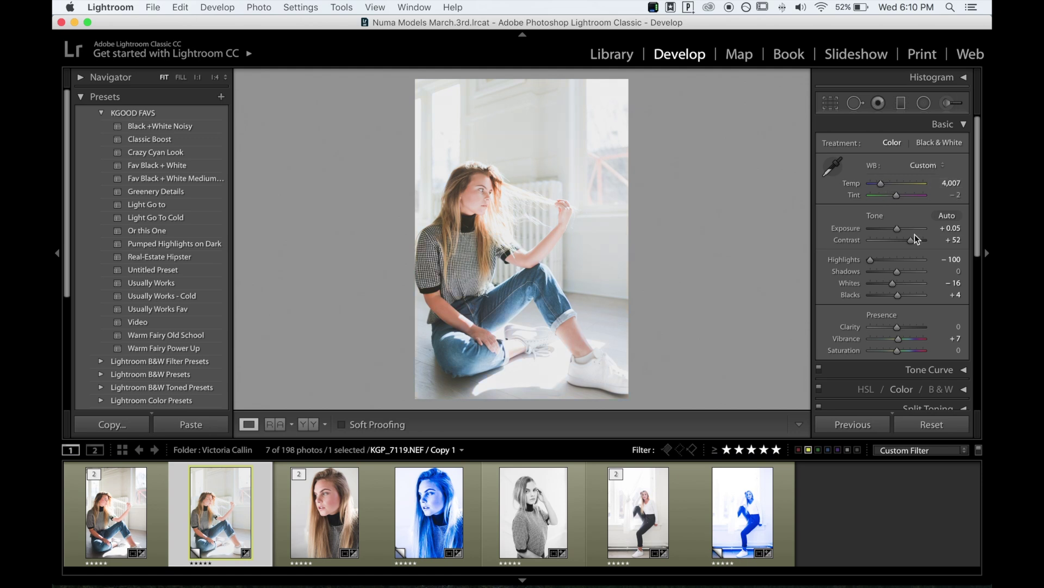
{"action": "left_click_drag", "start_coordinate": [911, 239], "coordinate": [896, 232]}
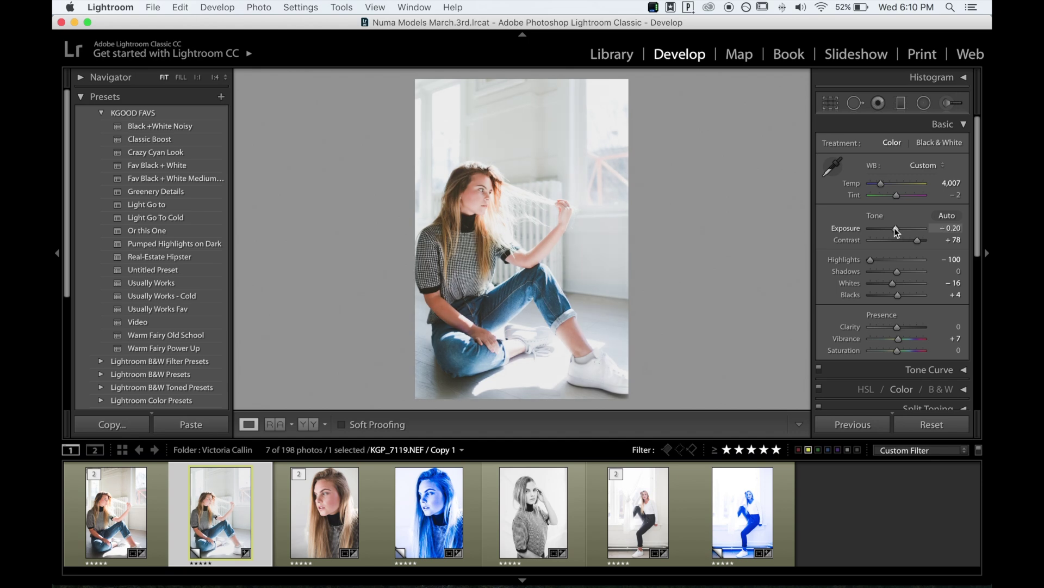
{"action": "left_click", "coordinate": [131, 493]}
{"action": "left_click", "coordinate": [176, 499]}
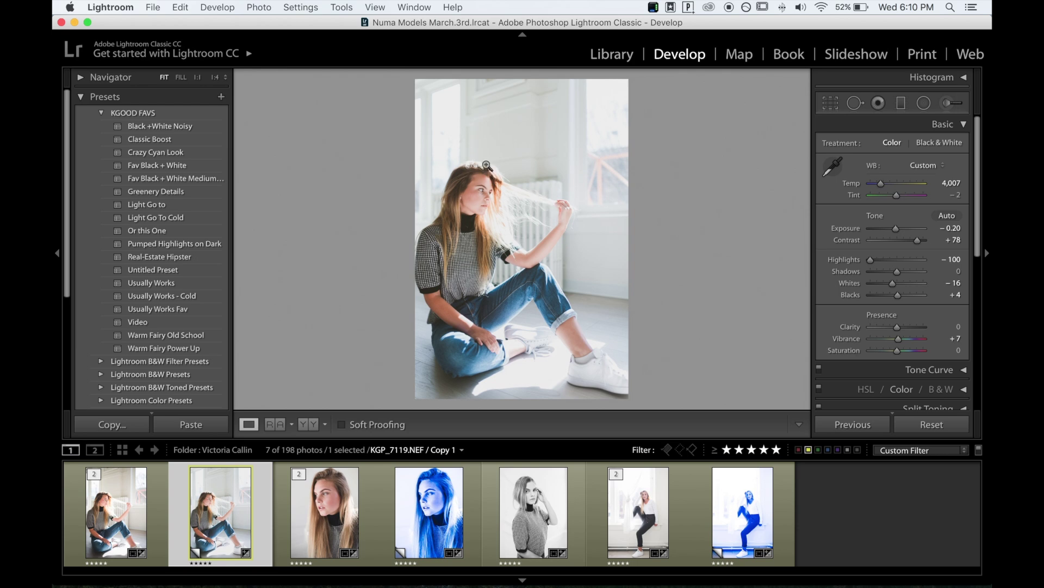
- Synchronize KGP_7119.NEF's settings to its virtual copy, including Lens Corrections and Transform but excluding Spot Removal and Crop
{"action": "left_click", "coordinate": [111, 514]}
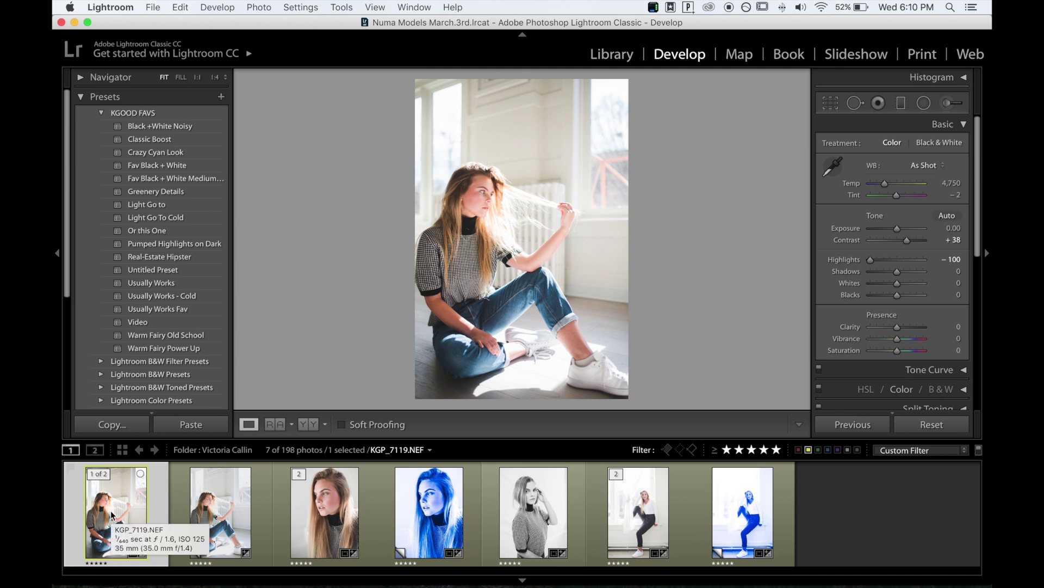
{"action": "left_click", "coordinate": [220, 516], "text": "super"}
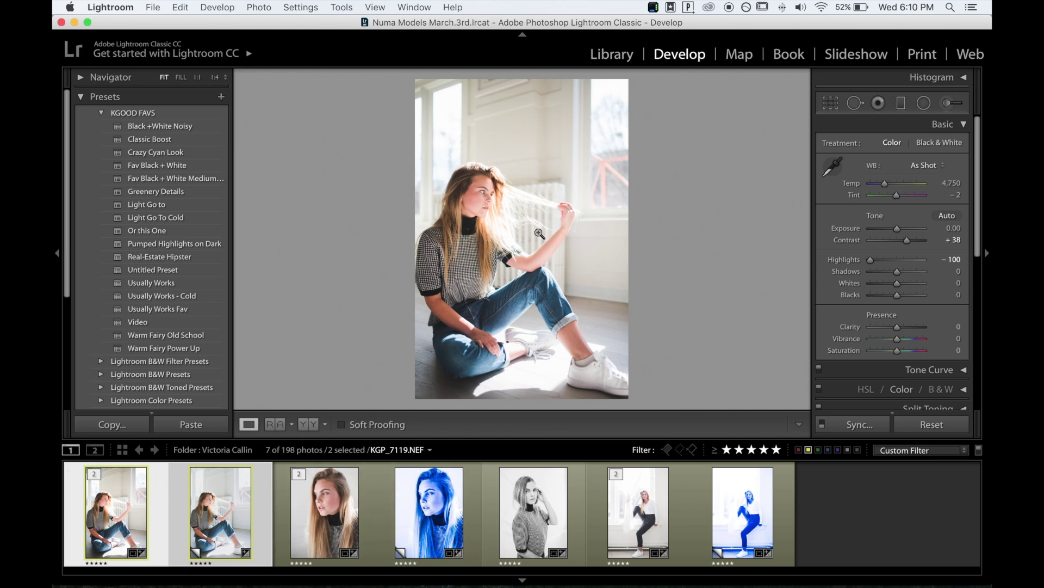
{"action": "left_click", "coordinate": [851, 428]}
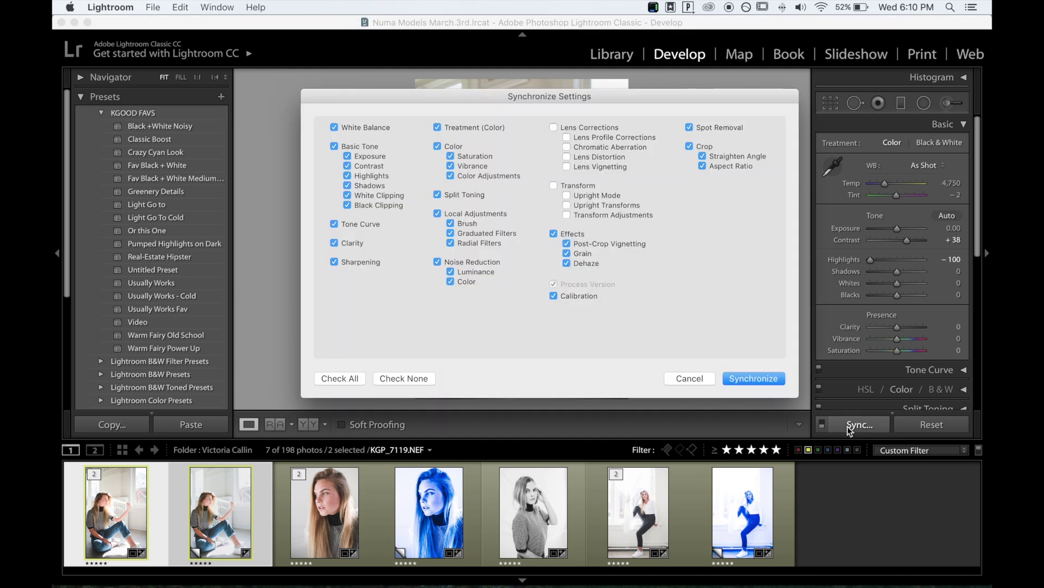
{"action": "left_click", "coordinate": [555, 128]}
{"action": "left_click", "coordinate": [554, 185]}
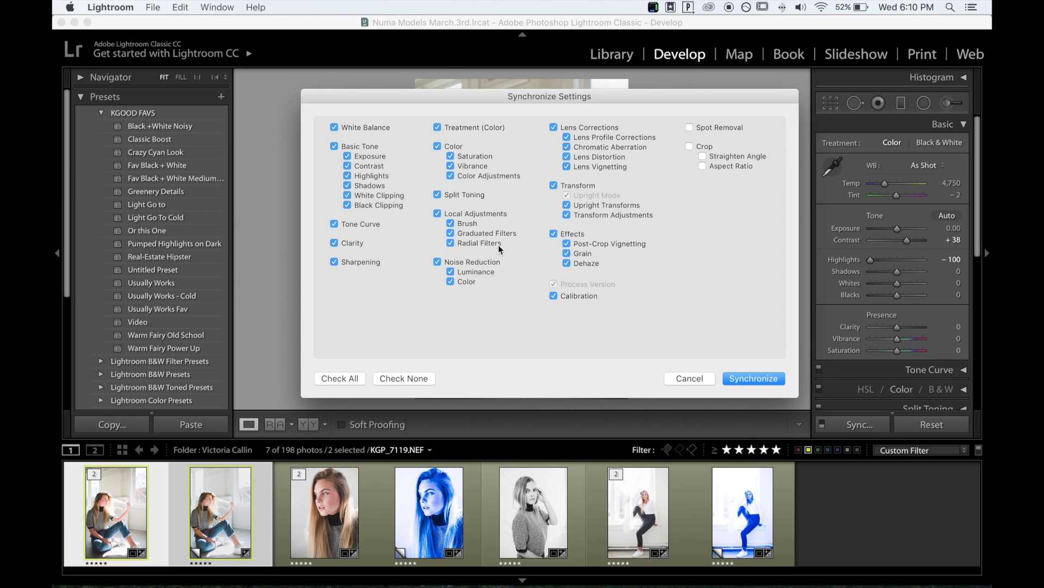
{"action": "left_click", "coordinate": [753, 379]}
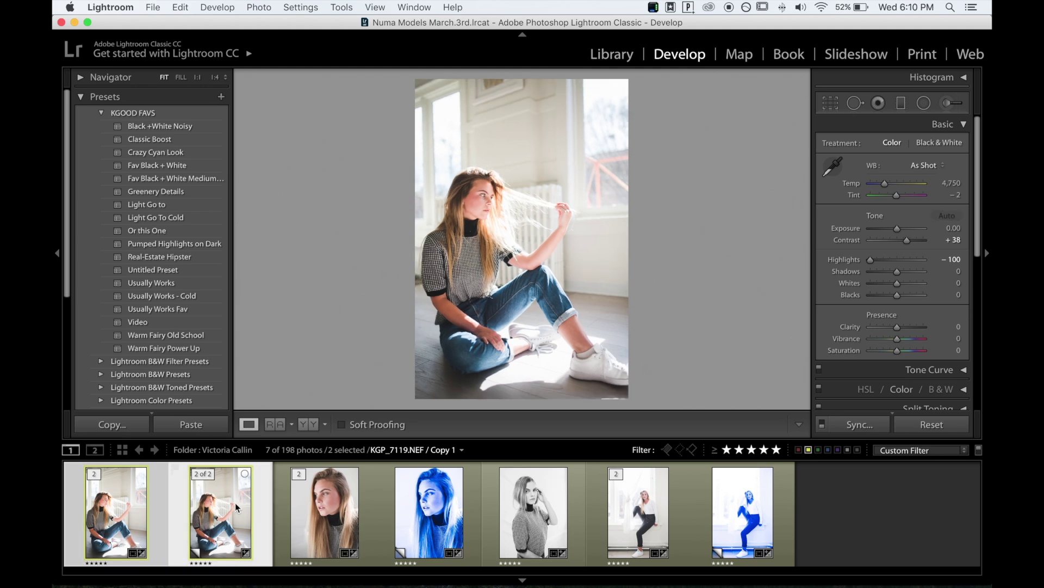
- Synchronize KGP_7119.NEF's settings to its virtual copy again with Spot Removal and Crop included, and display KGP_7183.NEF
{"action": "left_click", "coordinate": [171, 512]}
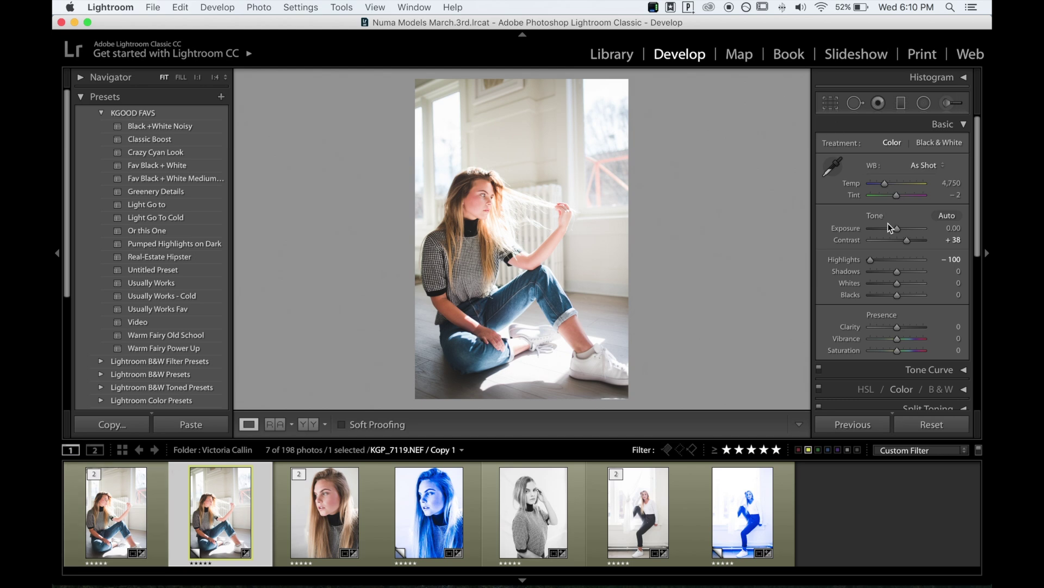
{"action": "left_click", "coordinate": [136, 509], "text": "super"}
{"action": "left_click", "coordinate": [860, 424]}
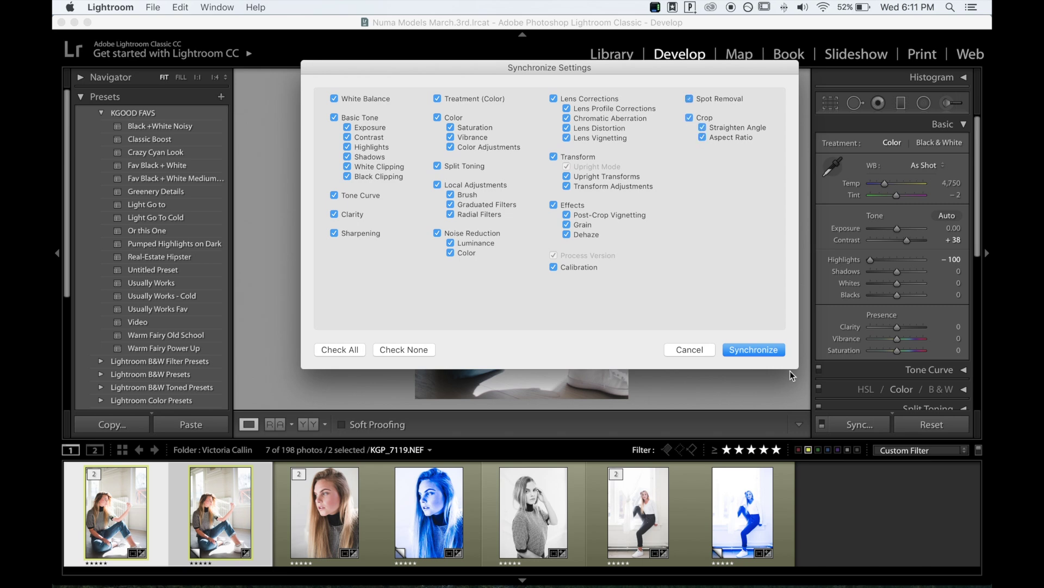
{"action": "left_click", "coordinate": [769, 350]}
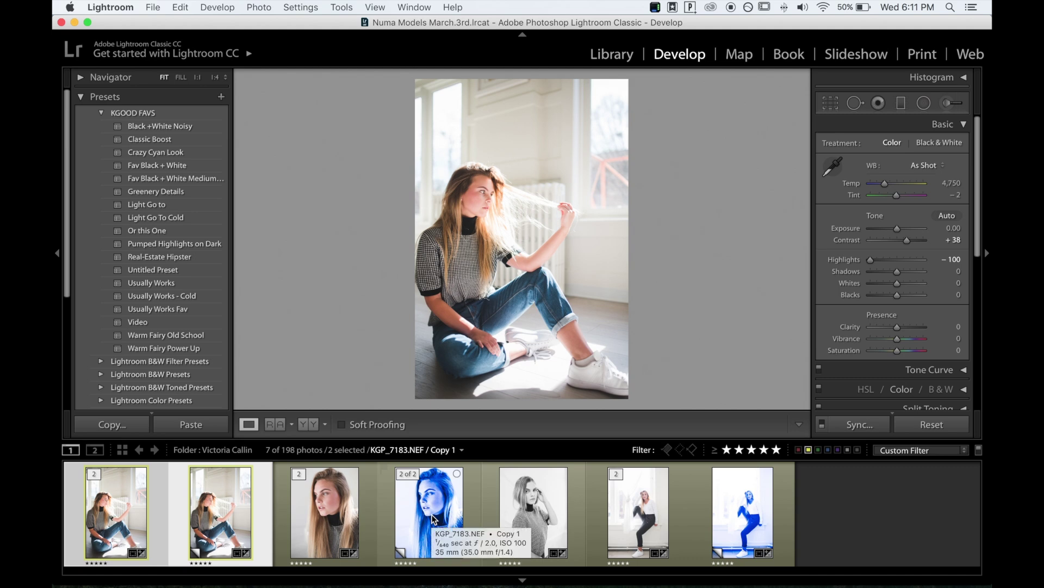
{"action": "left_click", "coordinate": [336, 501]}
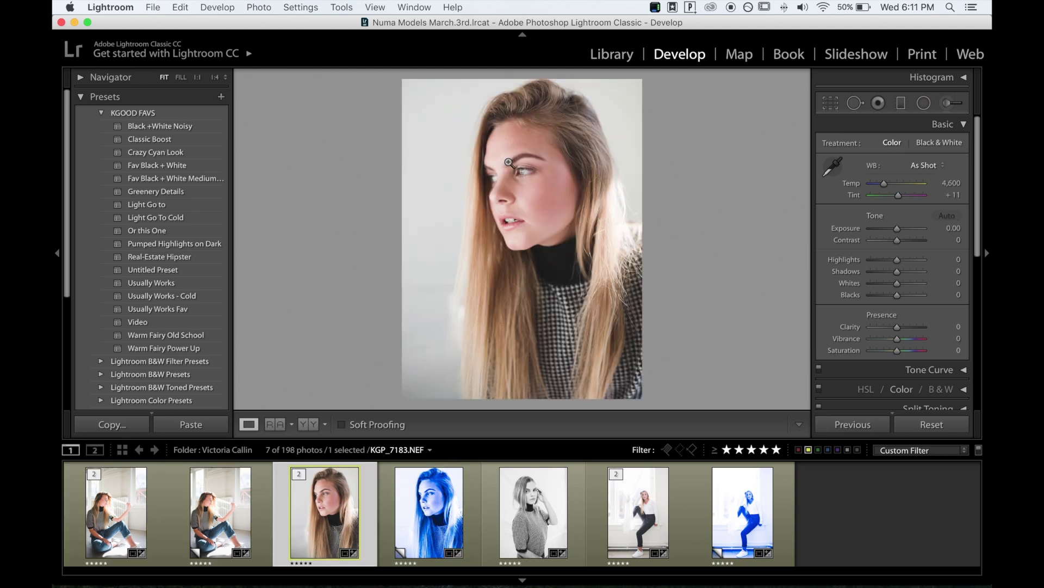